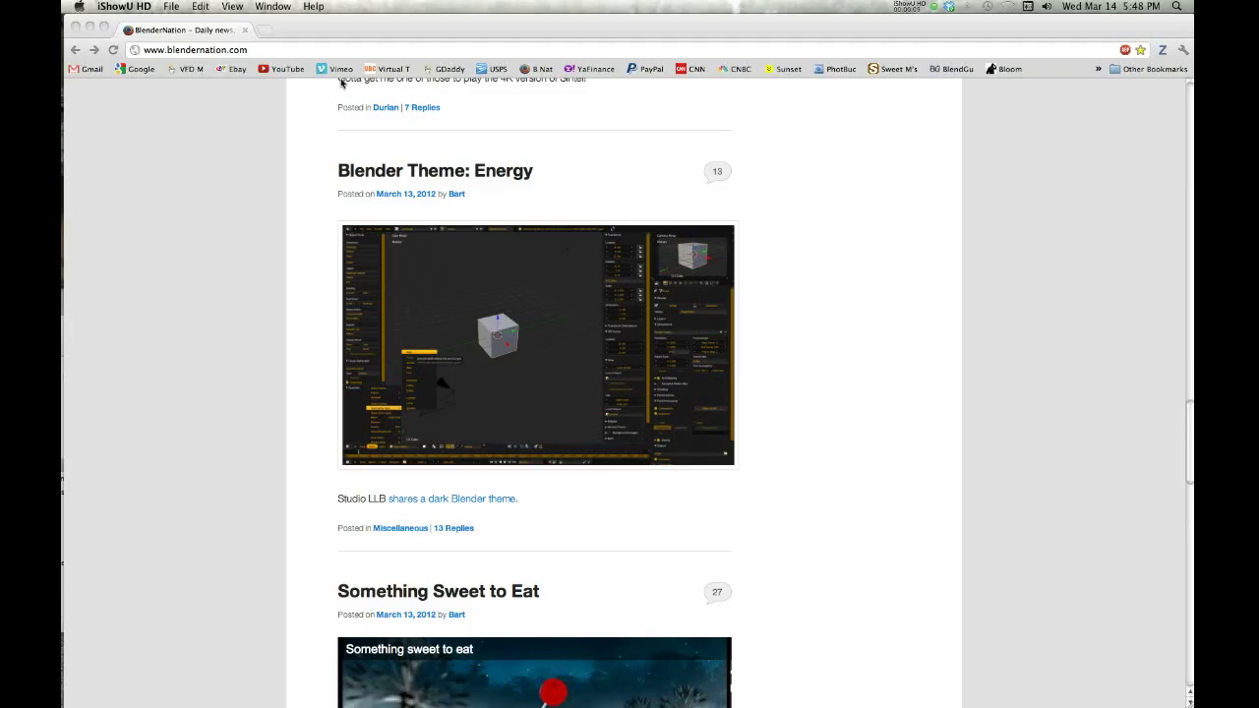
- Minimise the browser to view the desktop, then bring the BlenderNation window back
{"action": "left_click", "coordinate": [90, 27]}
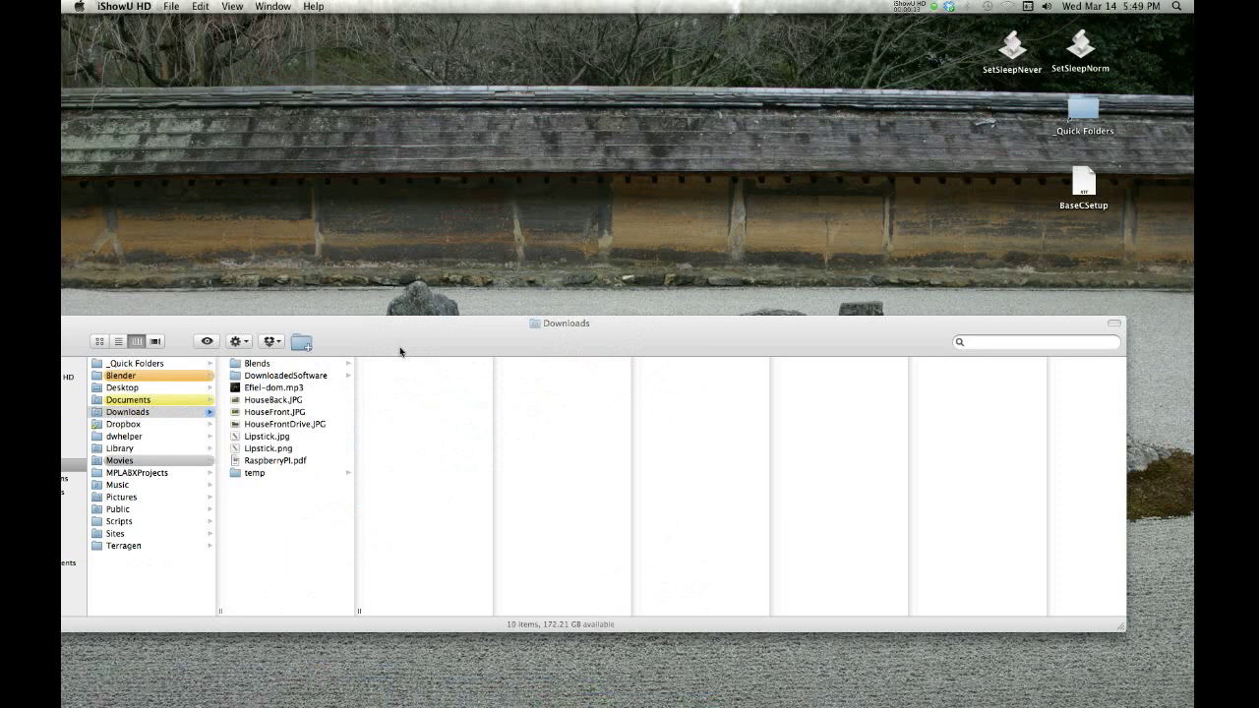
{"action": "mouse_move", "coordinate": [65, 342]}
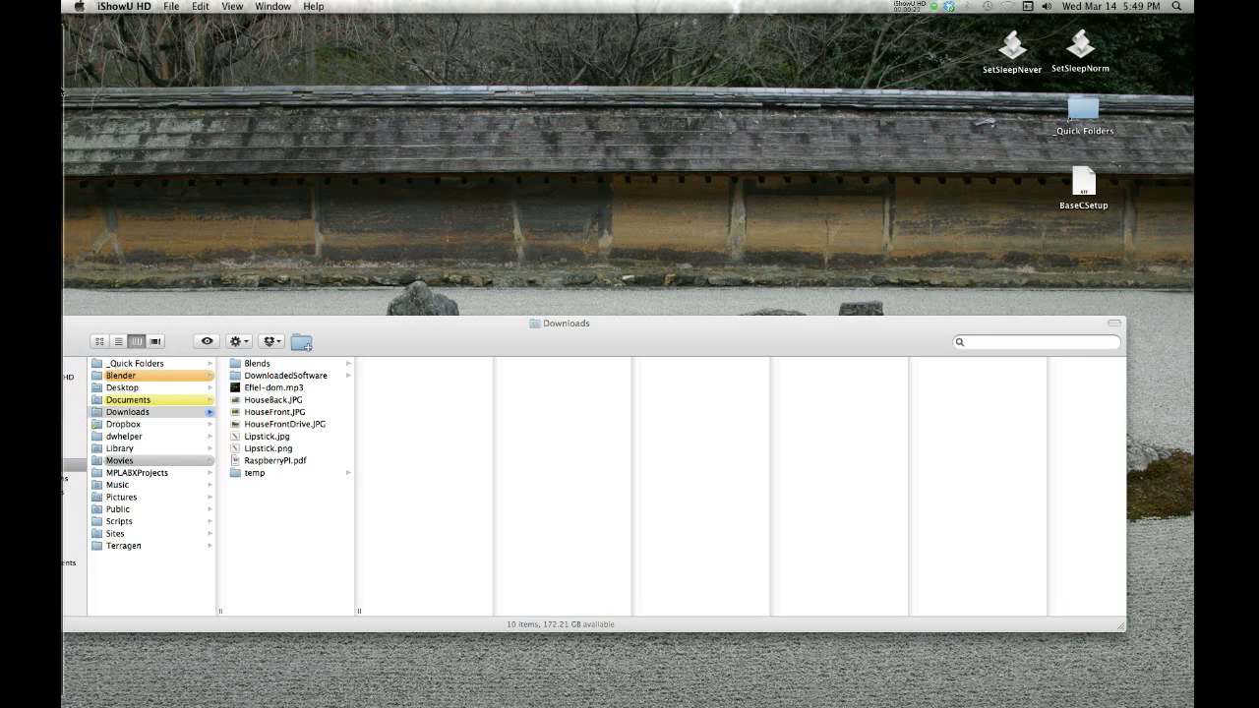
{"action": "left_click", "coordinate": [75, 74]}
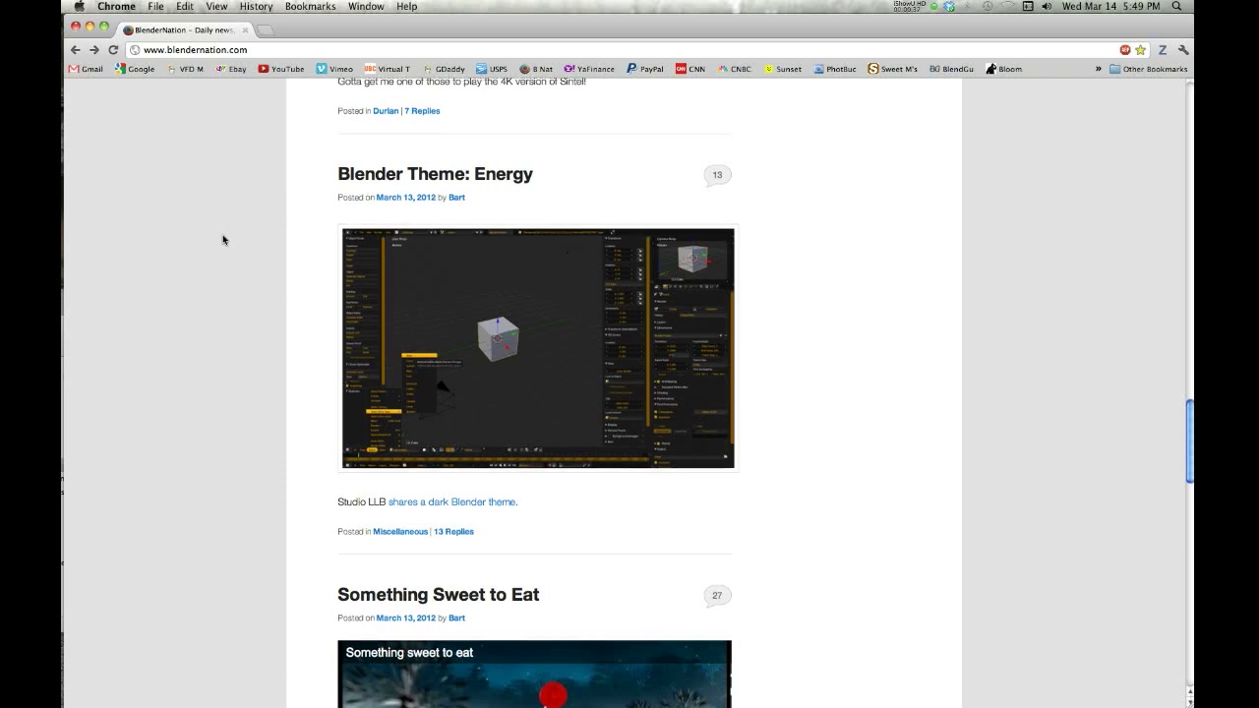
- Return to the top of BlenderNation and scroll down to the Blender Theme: Energy post
{"action": "key", "text": "Home"}
{"action": "scroll", "coordinate": [222, 240], "scroll_direction": "down", "scroll_amount": 20}
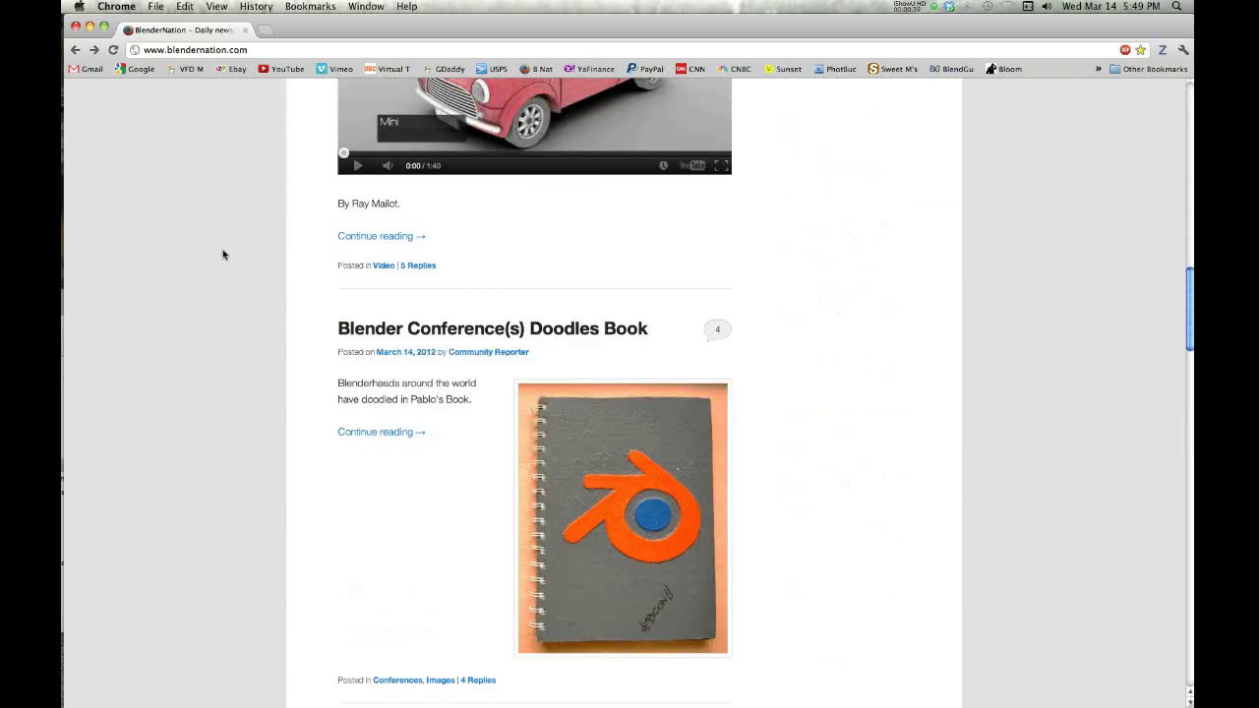
{"action": "scroll", "coordinate": [223, 255], "scroll_direction": "down", "scroll_amount": 5}
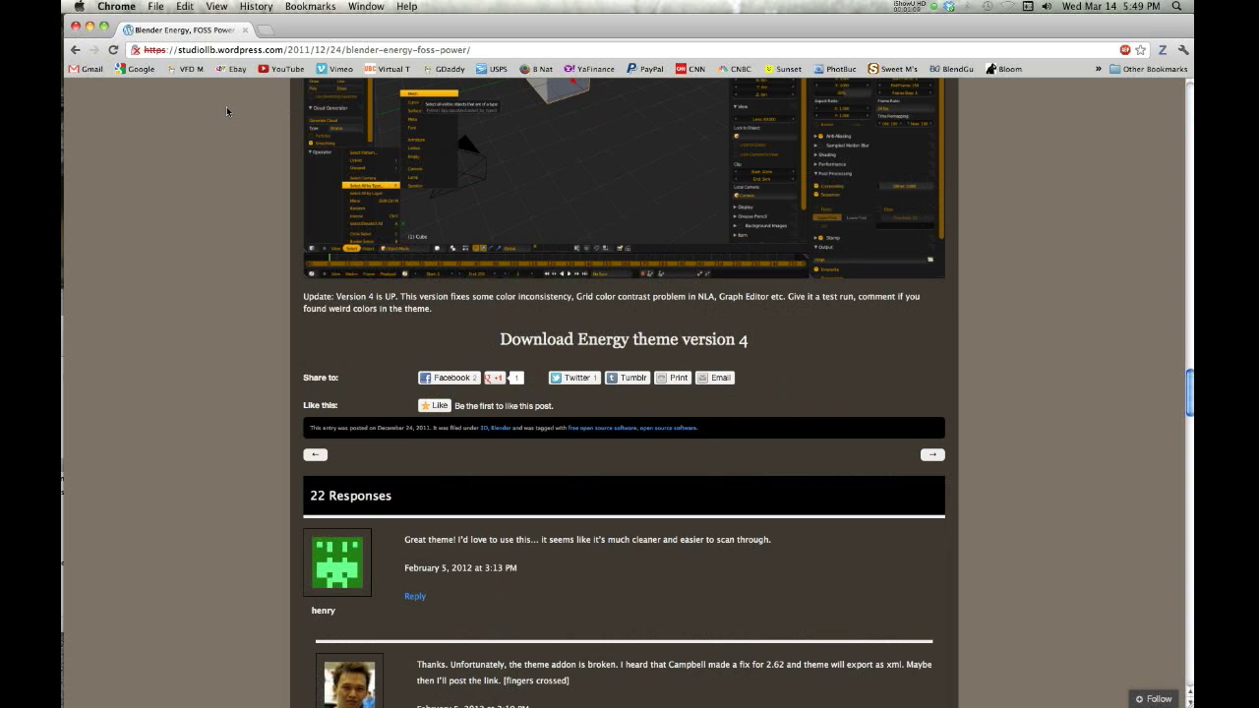
{"action": "scroll", "coordinate": [227, 106], "scroll_direction": "up", "scroll_amount": 15}
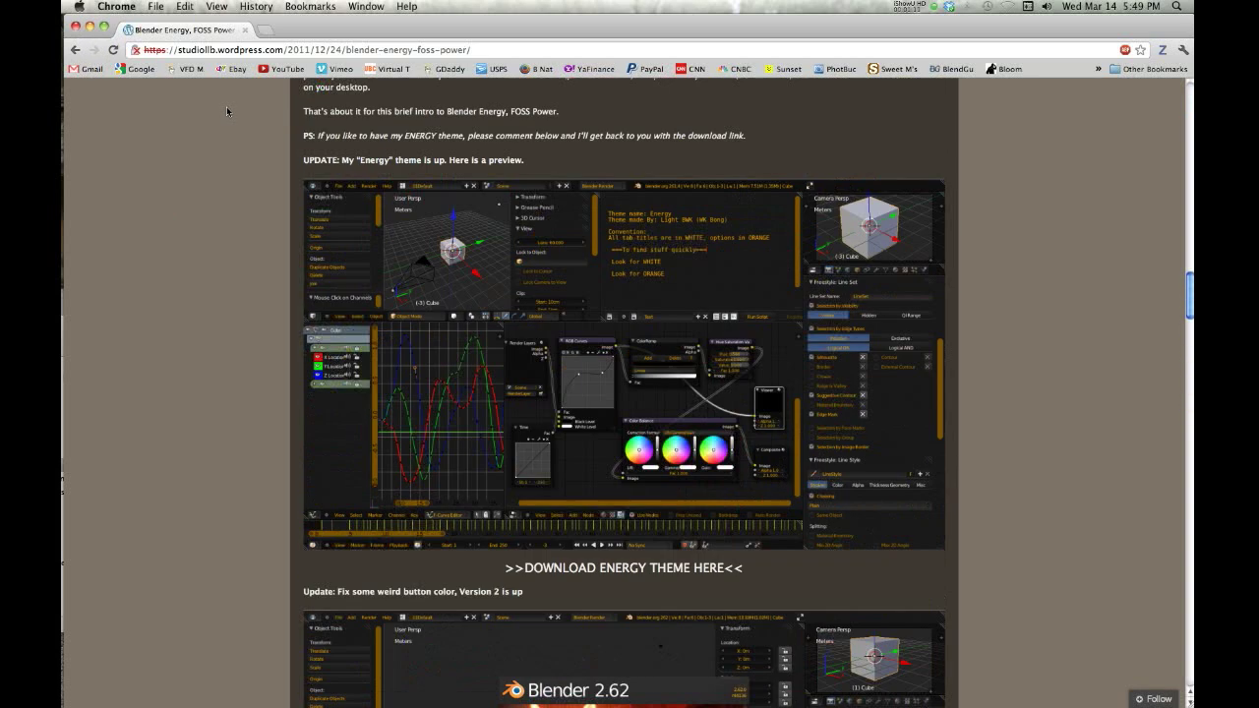
{"action": "scroll", "coordinate": [226, 106], "scroll_direction": "down", "scroll_amount": 10}
{"action": "scroll", "coordinate": [226, 106], "scroll_direction": "down", "scroll_amount": 10}
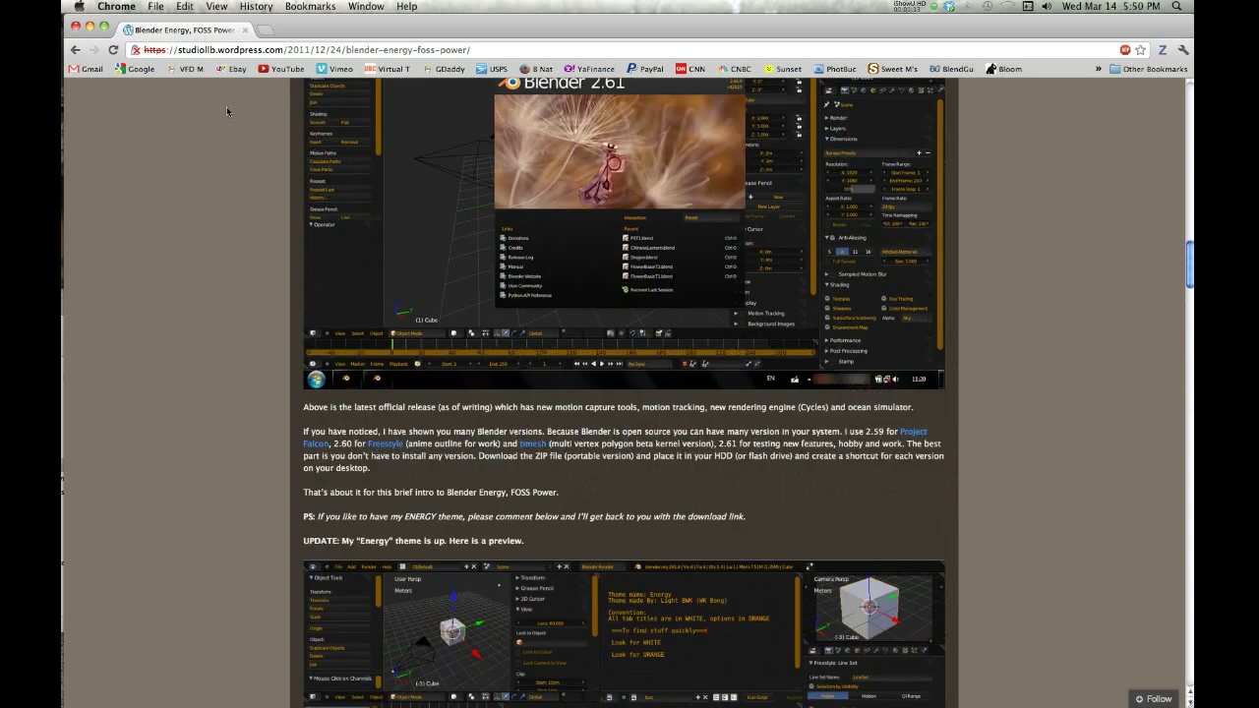
{"action": "scroll", "coordinate": [226, 106], "scroll_direction": "down", "scroll_amount": 9}
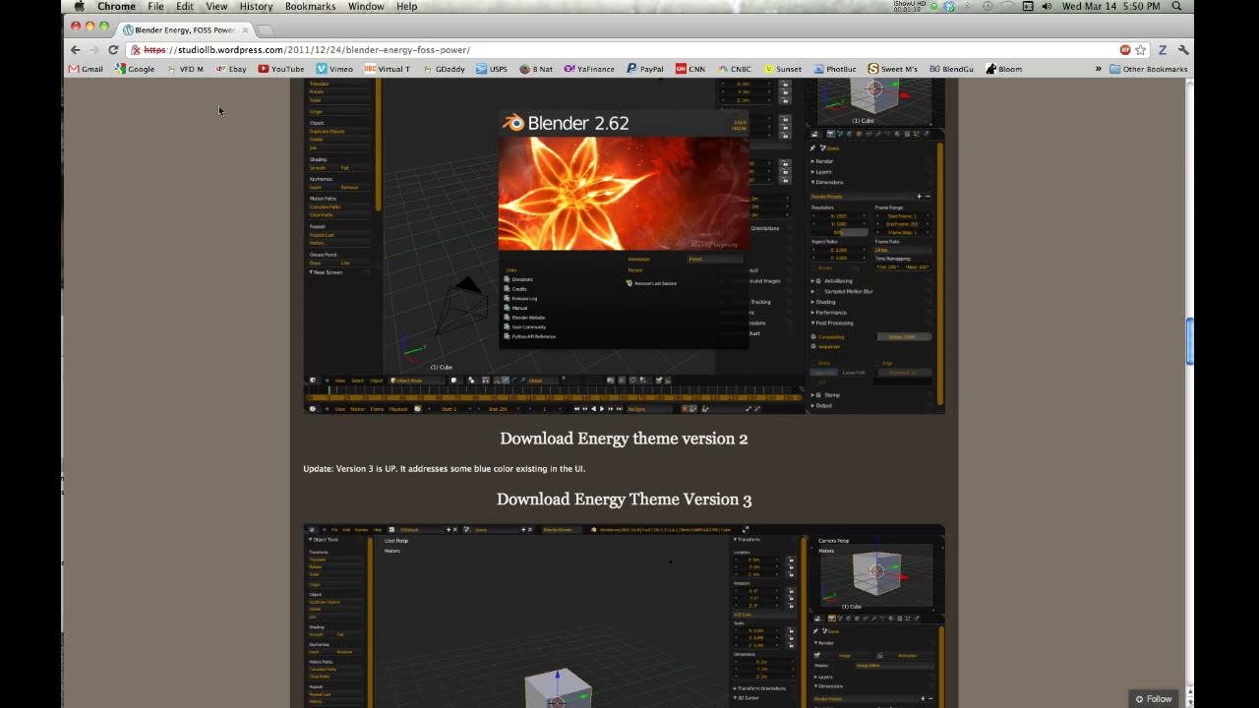
{"action": "scroll", "coordinate": [155, 125], "scroll_direction": "down", "scroll_amount": 4}
{"action": "scroll", "coordinate": [156, 124], "scroll_direction": "down", "scroll_amount": 3}
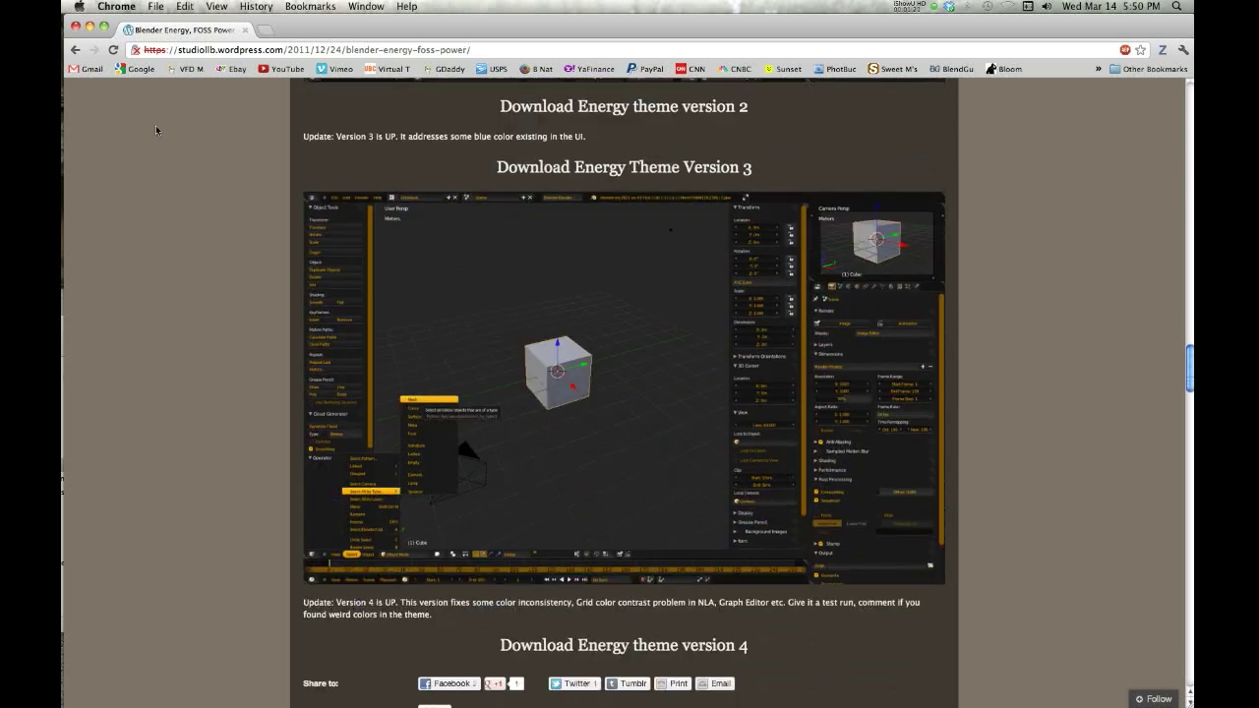
{"action": "scroll", "coordinate": [156, 125], "scroll_direction": "down", "scroll_amount": 4}
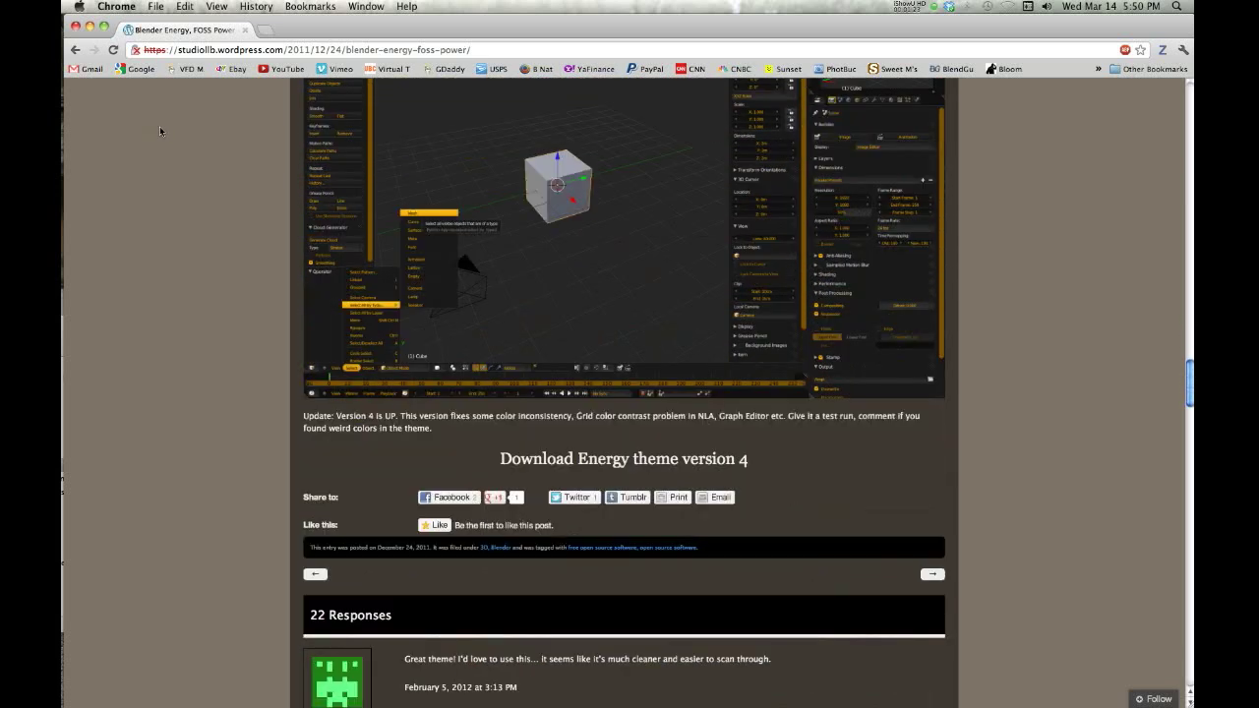
{"action": "scroll", "coordinate": [155, 125], "scroll_direction": "up", "scroll_amount": 12}
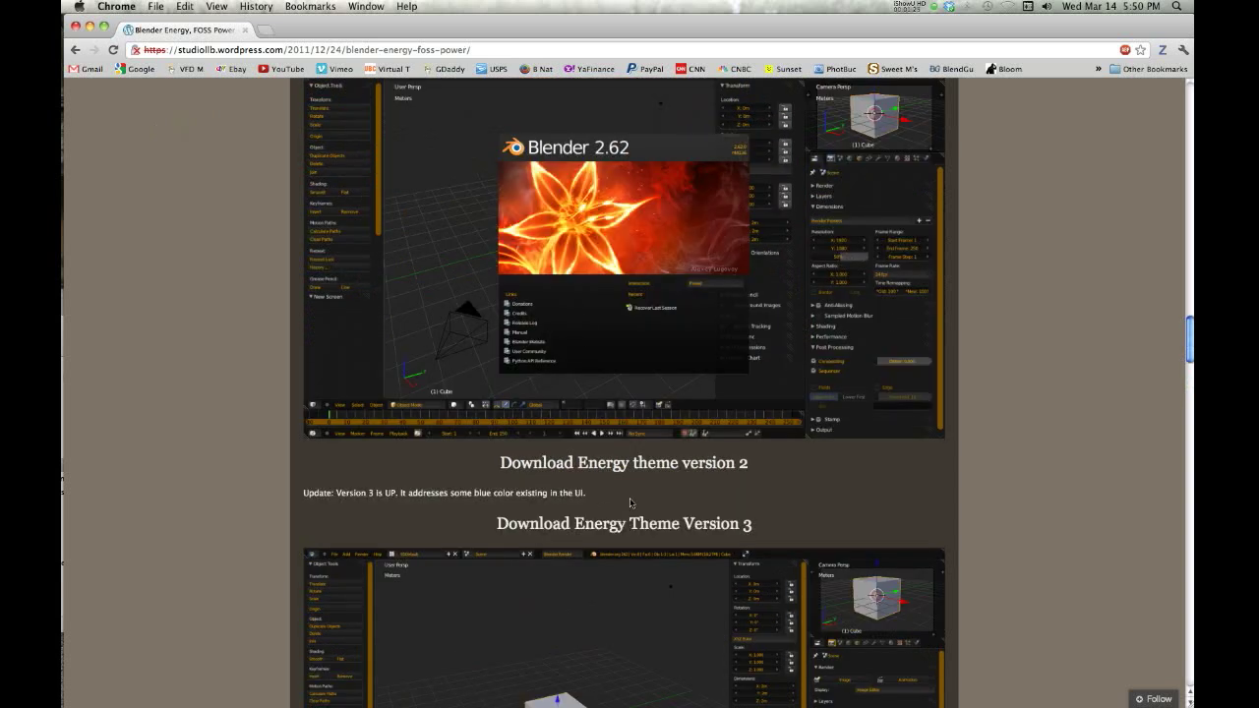
{"action": "scroll", "coordinate": [191, 286], "scroll_direction": "down", "scroll_amount": 10}
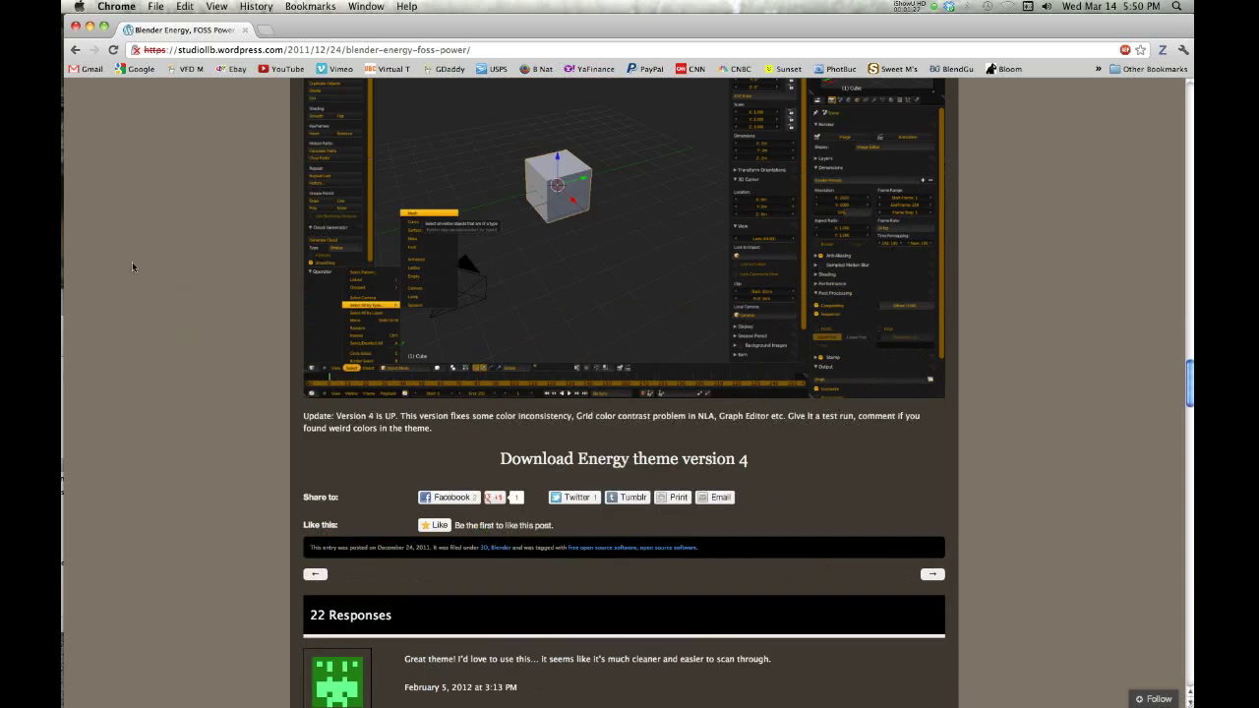
{"action": "scroll", "coordinate": [620, 487], "scroll_direction": "down", "scroll_amount": 2}
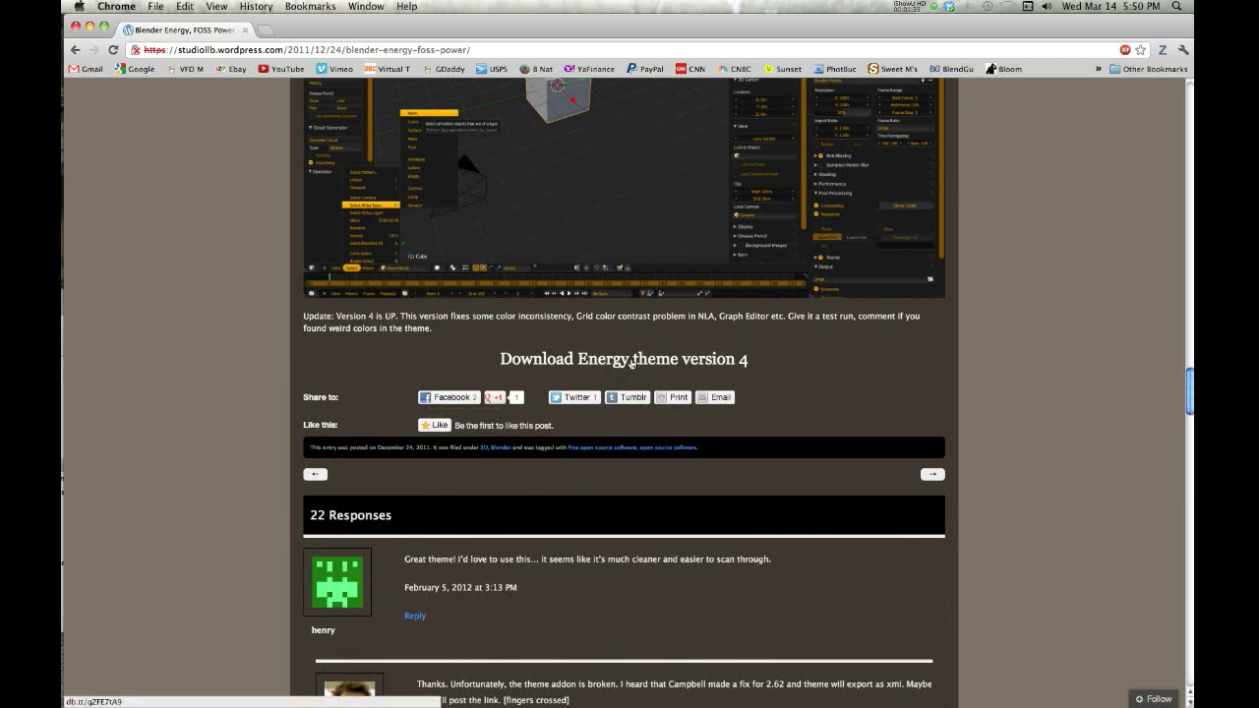
{"action": "right_click", "coordinate": [632, 363]}
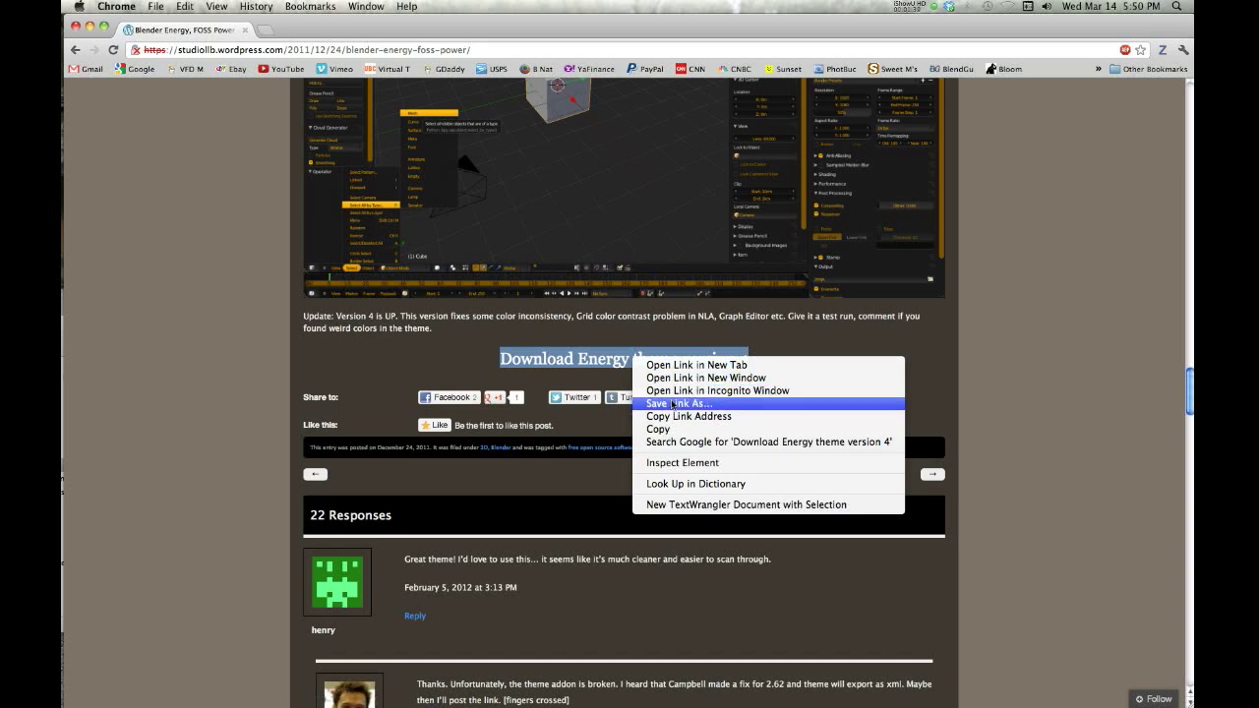
- Save 'Download Energy theme version 4' as energy_v4.xml in Downloads, then minimise Chrome
{"action": "left_click", "coordinate": [673, 403]}
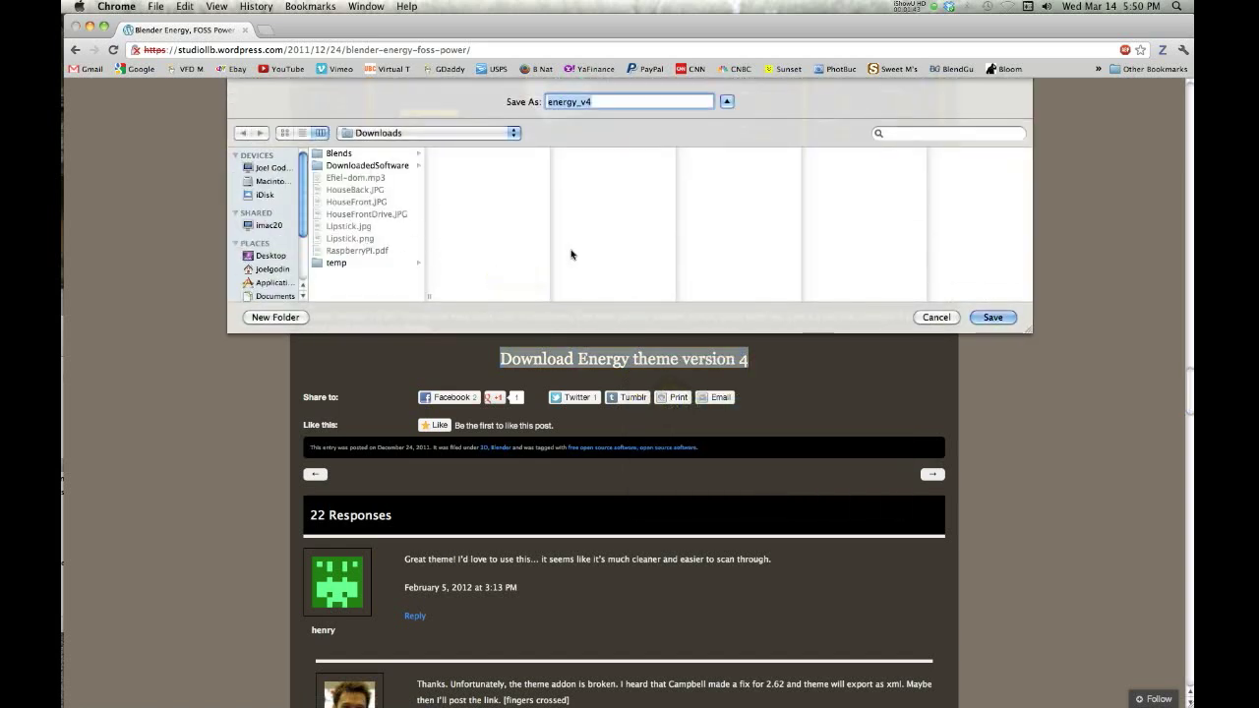
{"action": "left_click", "coordinate": [984, 316]}
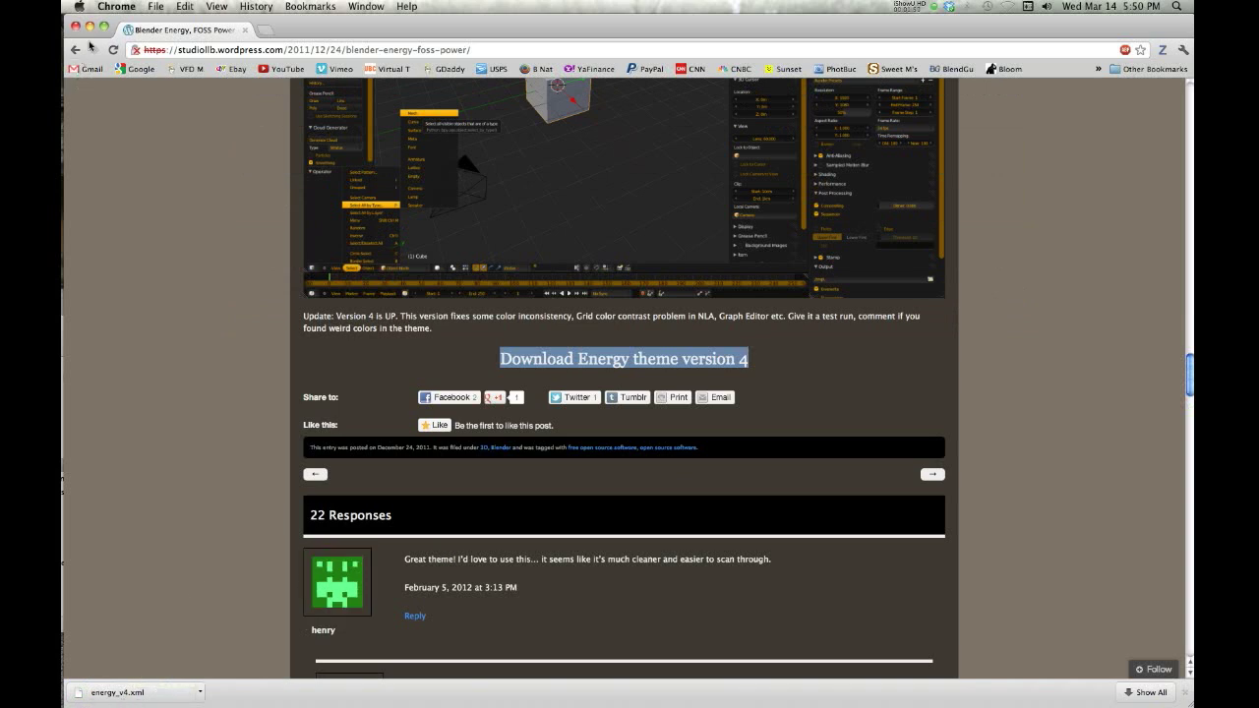
{"action": "left_click", "coordinate": [88, 27]}
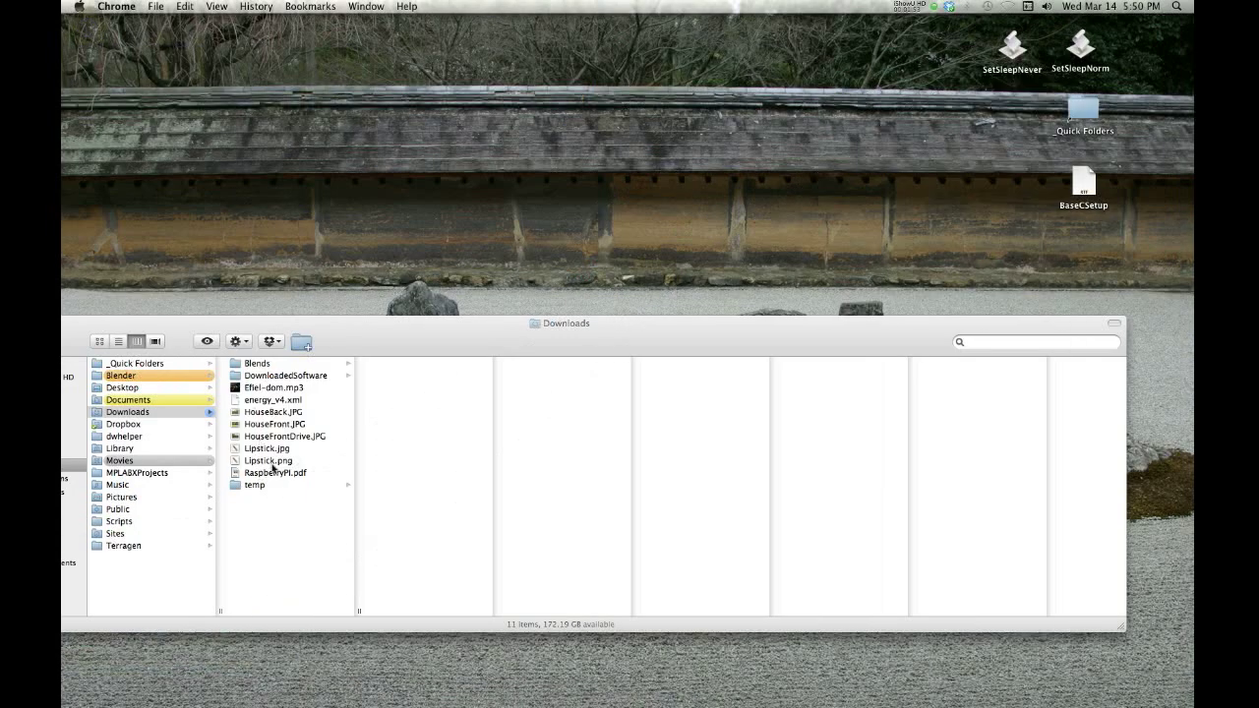
- Bring up the Open With > Other… application chooser for energy_v4.xml in Downloads
{"action": "left_click", "coordinate": [269, 402]}
{"action": "right_click", "coordinate": [274, 401]}
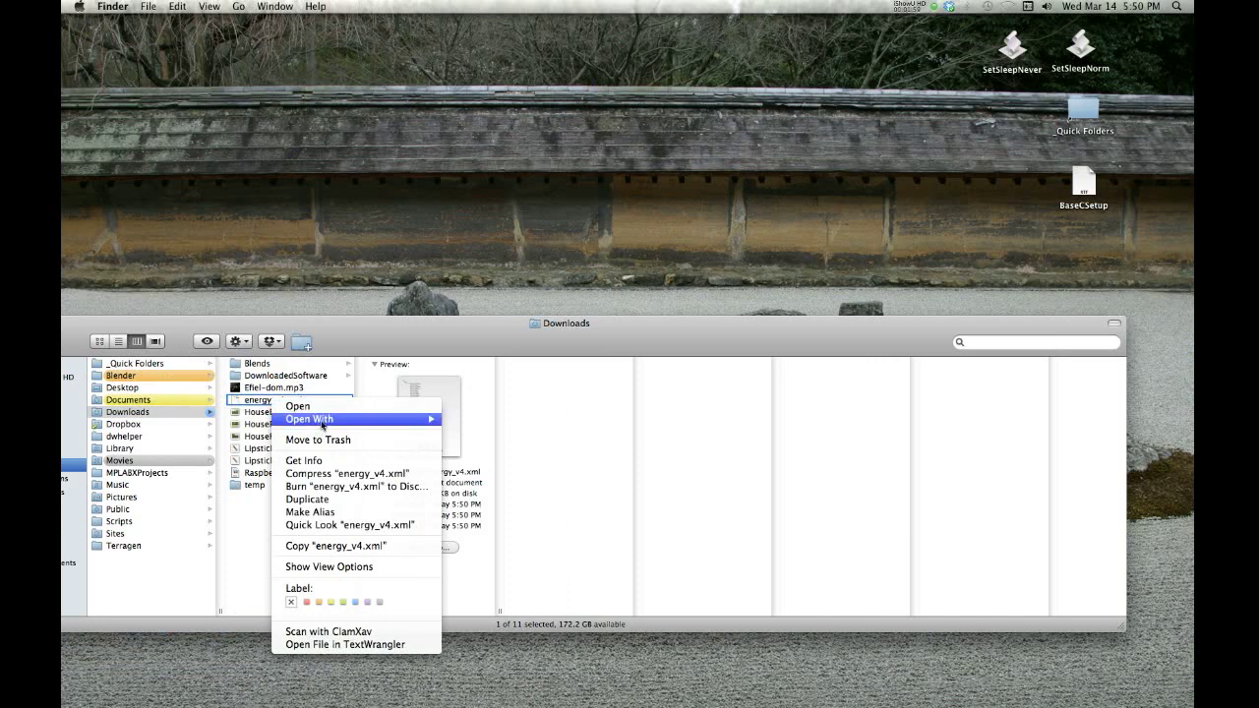
{"action": "mouse_move", "coordinate": [322, 423]}
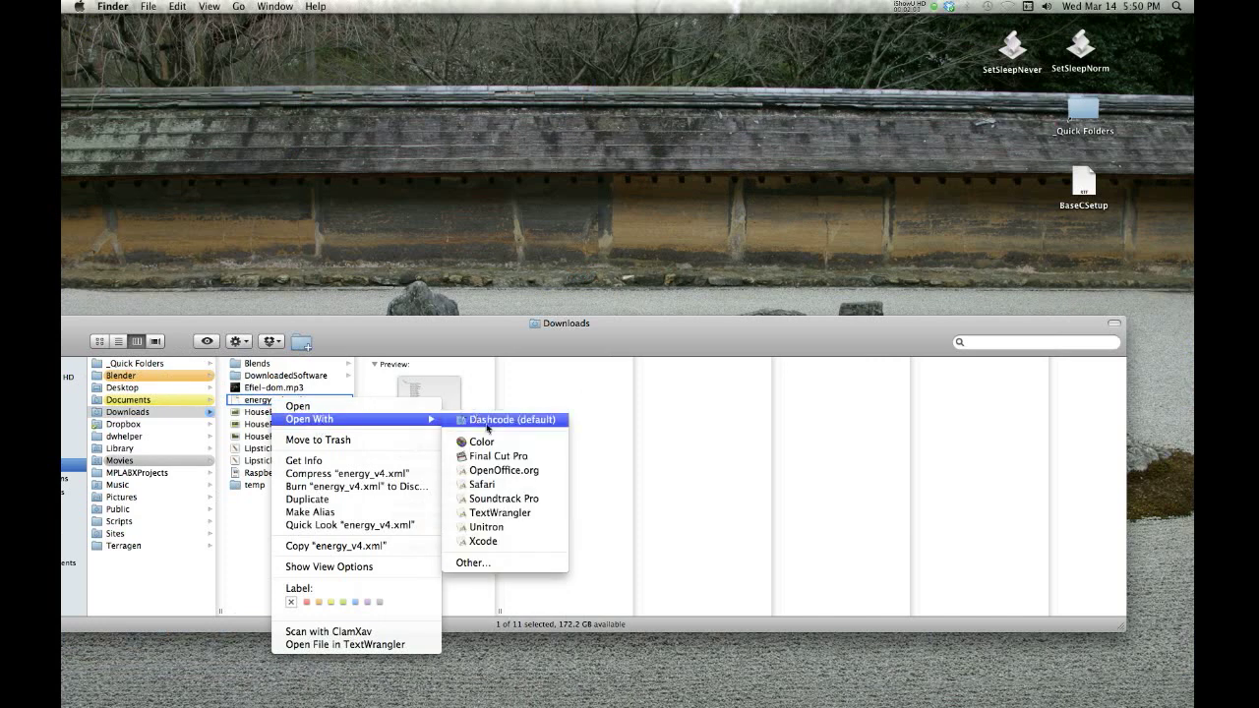
{"action": "left_click", "coordinate": [474, 565]}
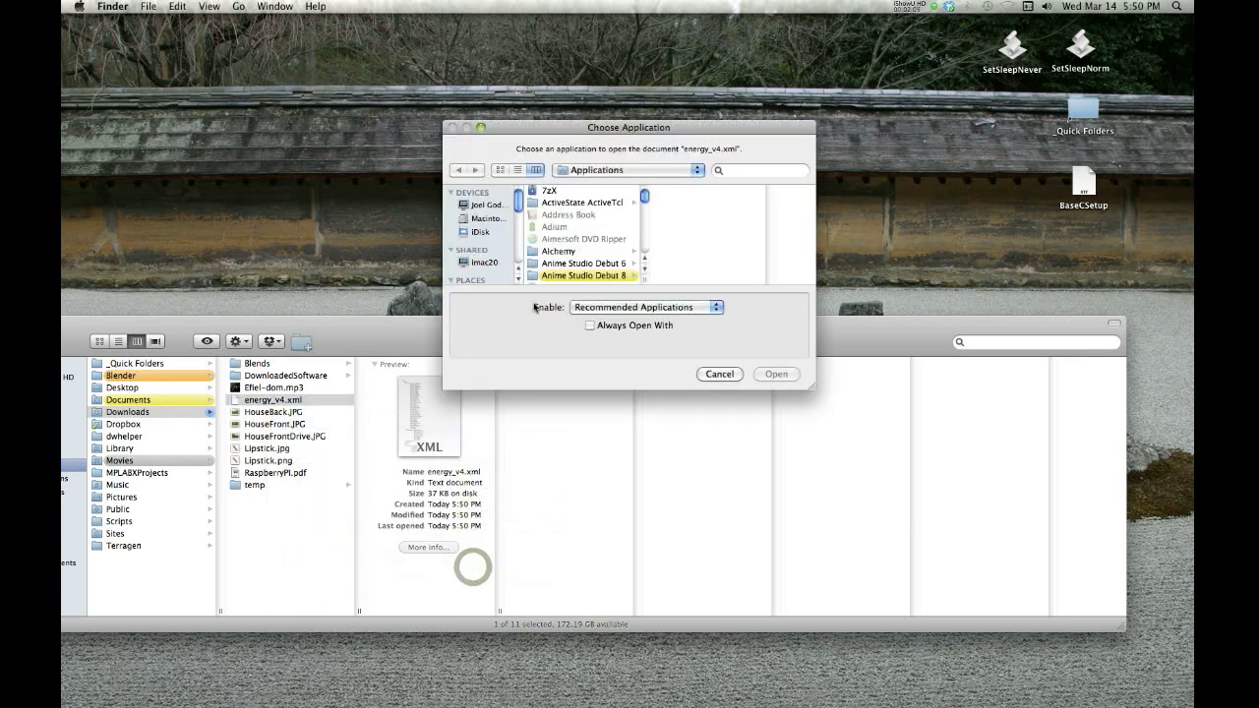
- Browse the Choose Application list, then cancel without picking an app
{"action": "scroll", "coordinate": [505, 261], "scroll_direction": "down", "scroll_amount": 3}
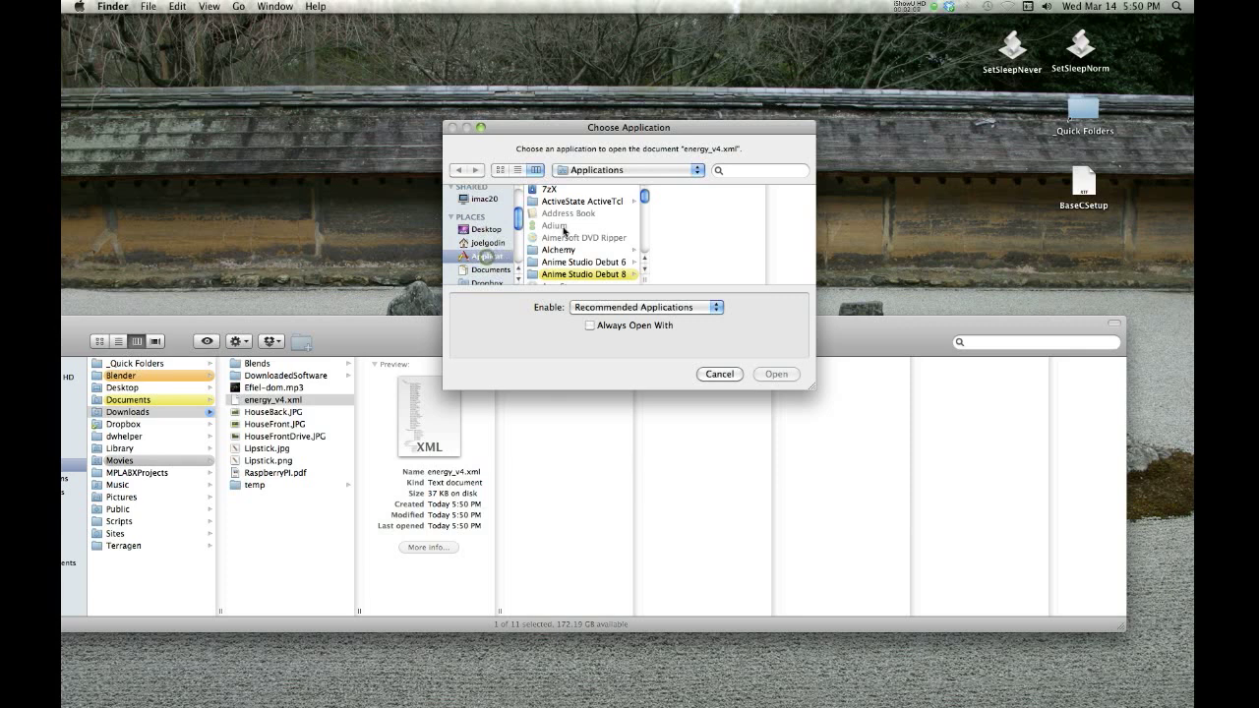
{"action": "scroll", "coordinate": [566, 233], "scroll_direction": "down", "scroll_amount": 2}
{"action": "scroll", "coordinate": [486, 255], "scroll_direction": "down", "scroll_amount": 5}
{"action": "scroll", "coordinate": [553, 244], "scroll_direction": "down", "scroll_amount": 4}
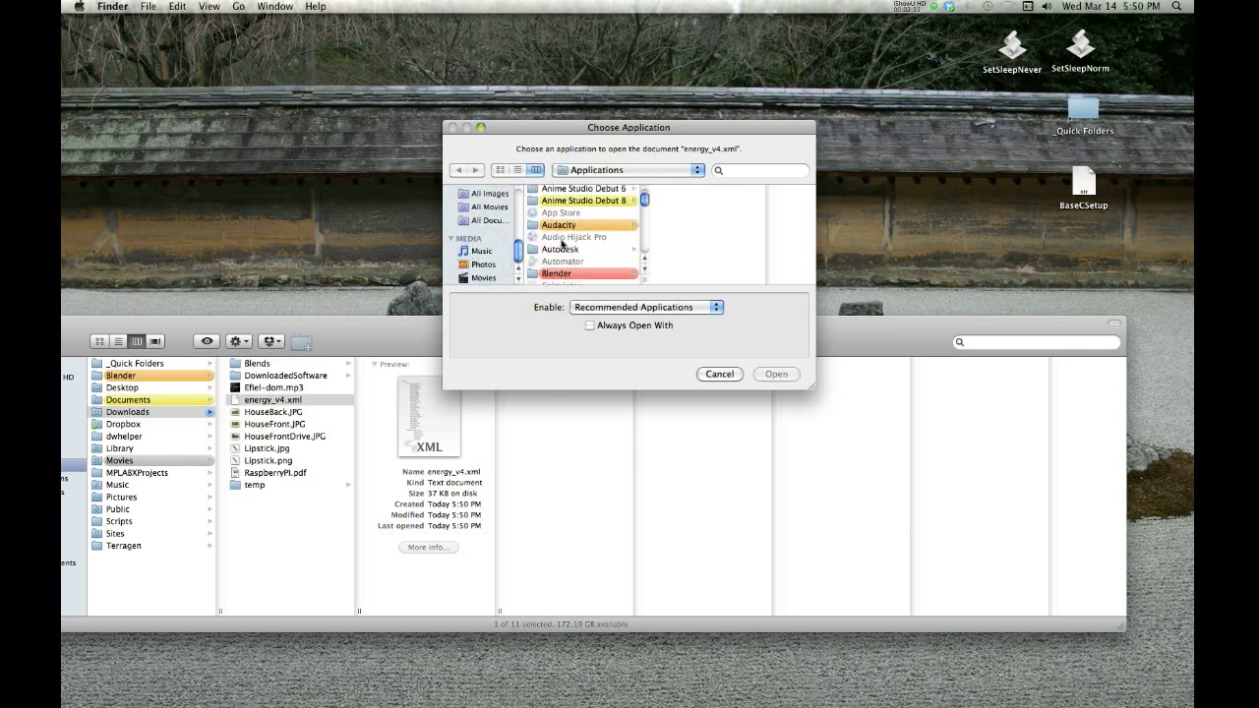
{"action": "scroll", "coordinate": [564, 243], "scroll_direction": "down", "scroll_amount": 4}
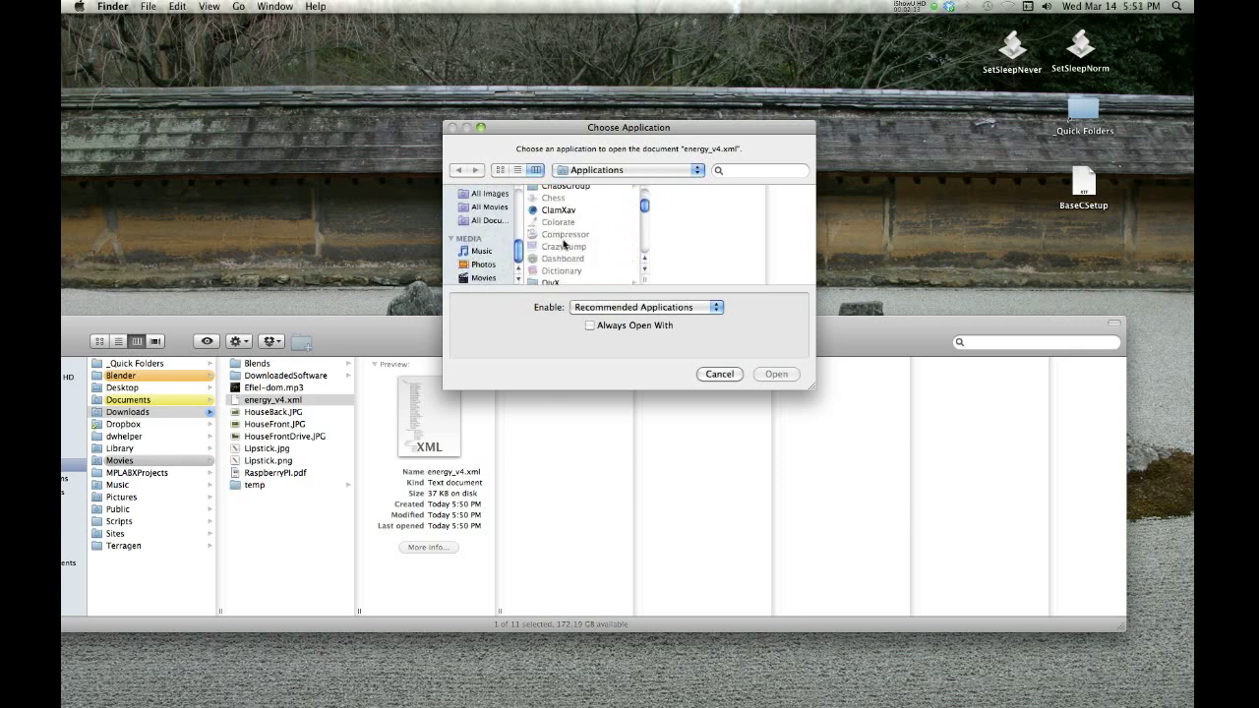
{"action": "scroll", "coordinate": [564, 243], "scroll_direction": "down", "scroll_amount": 4}
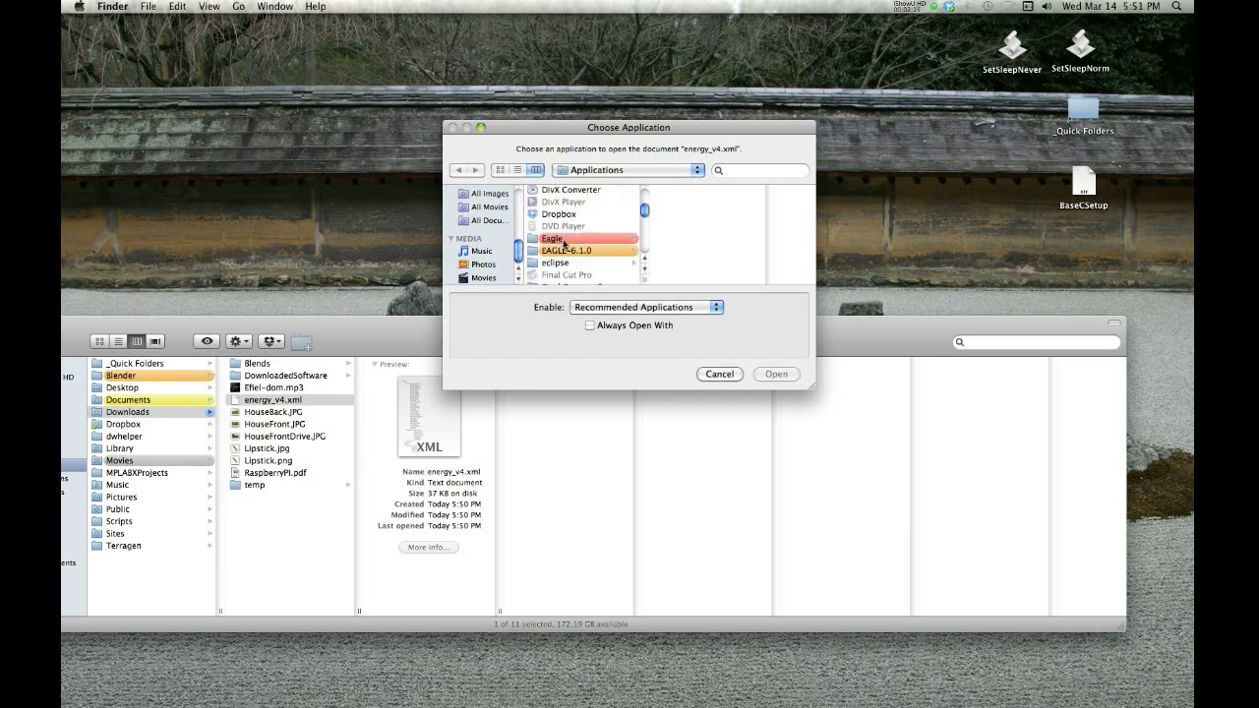
{"action": "scroll", "coordinate": [564, 243], "scroll_direction": "up", "scroll_amount": 4}
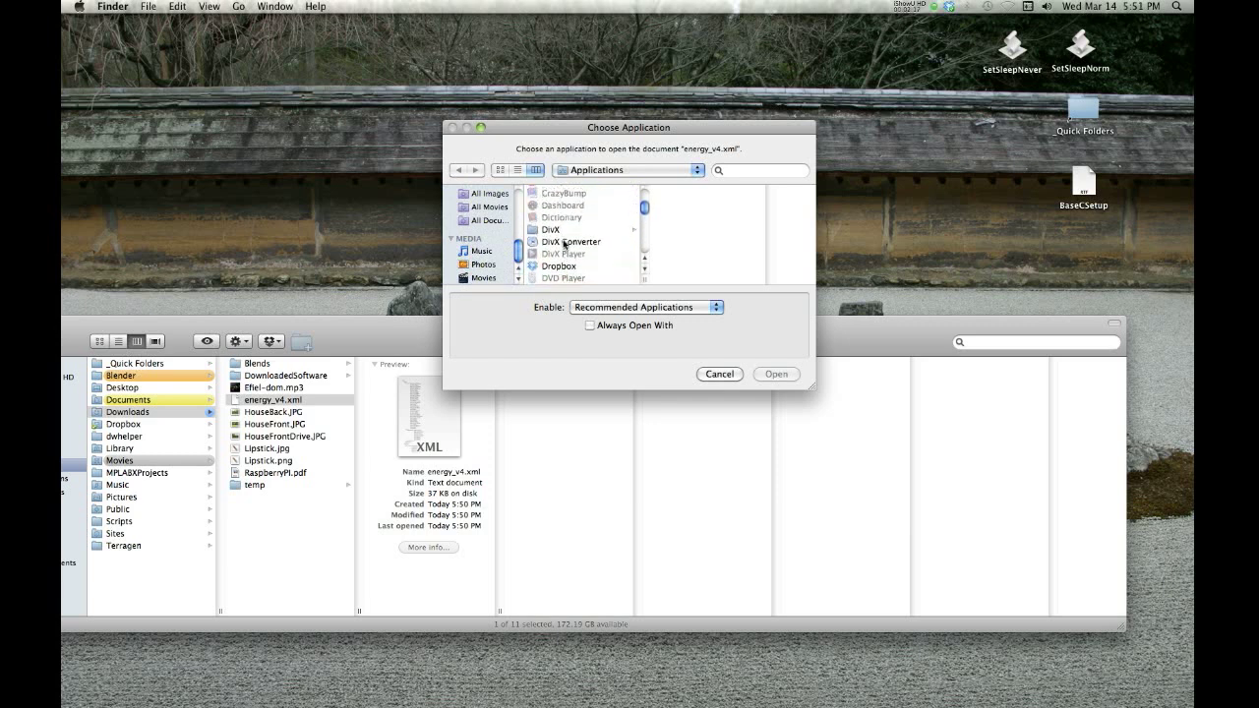
{"action": "scroll", "coordinate": [564, 243], "scroll_direction": "up", "scroll_amount": 2}
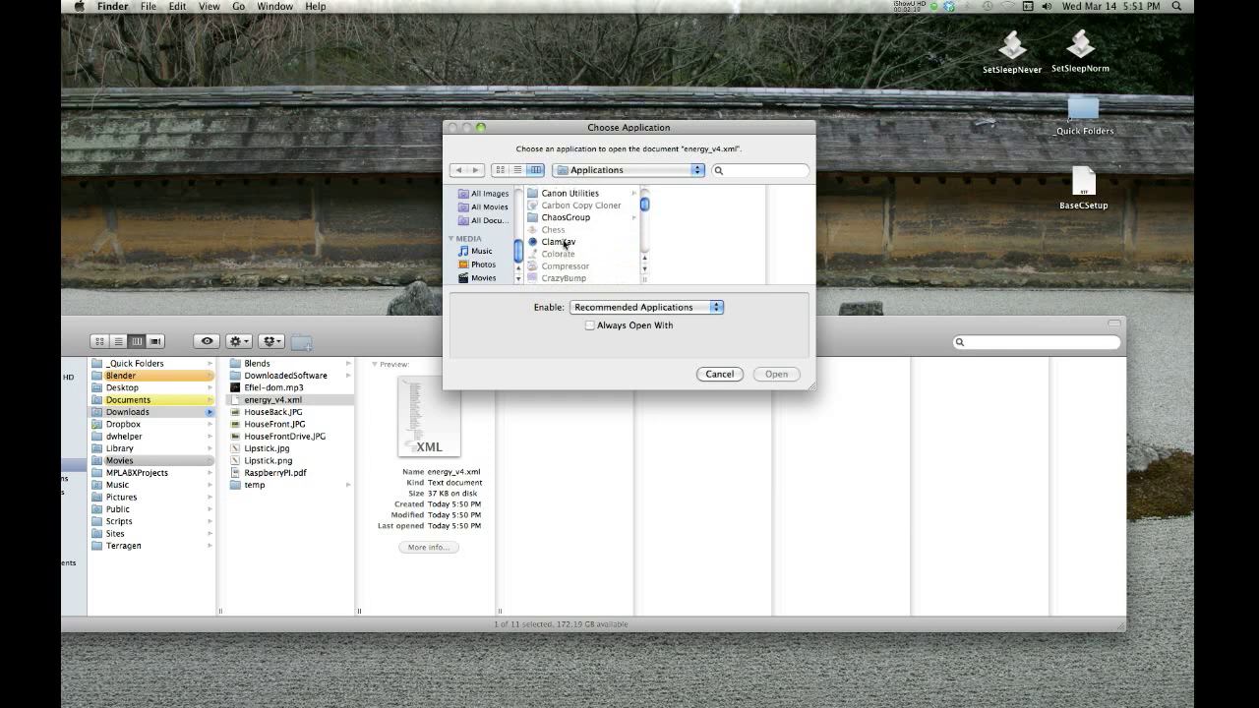
{"action": "scroll", "coordinate": [563, 244], "scroll_direction": "down", "scroll_amount": 5}
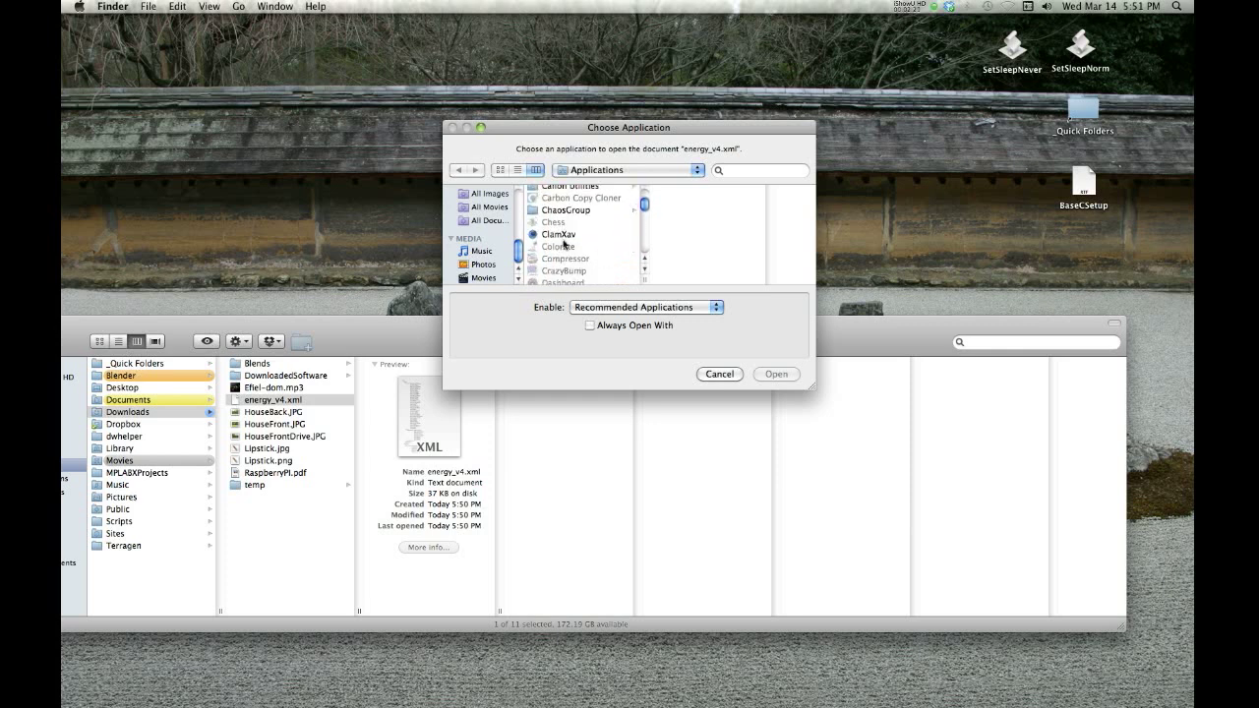
{"action": "scroll", "coordinate": [563, 244], "scroll_direction": "down", "scroll_amount": 2}
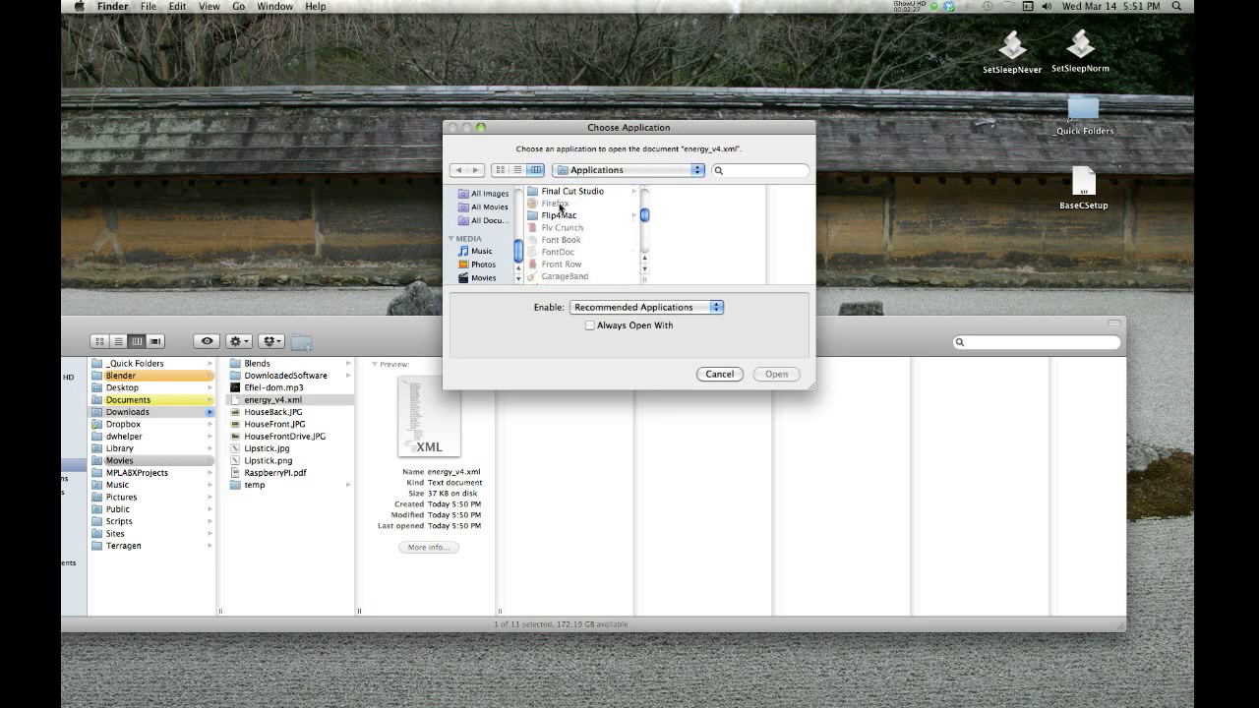
{"action": "scroll", "coordinate": [566, 271], "scroll_direction": "down", "scroll_amount": 6}
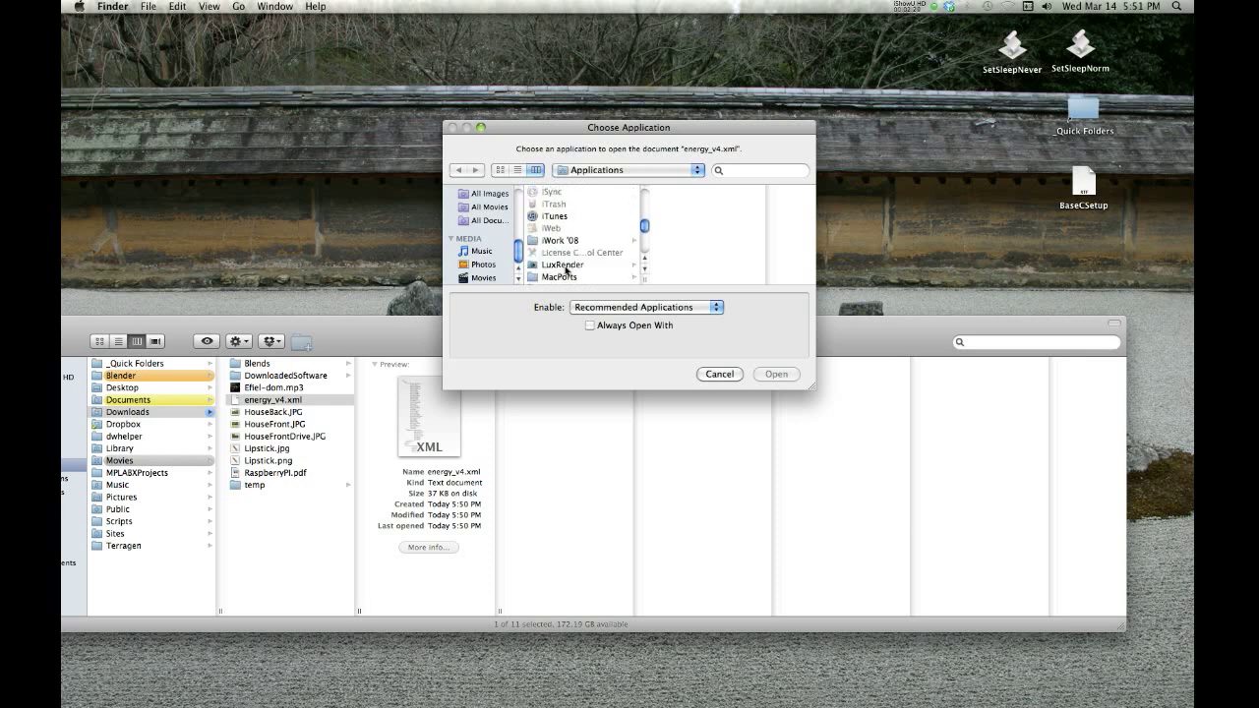
{"action": "scroll", "coordinate": [565, 271], "scroll_direction": "down", "scroll_amount": 5}
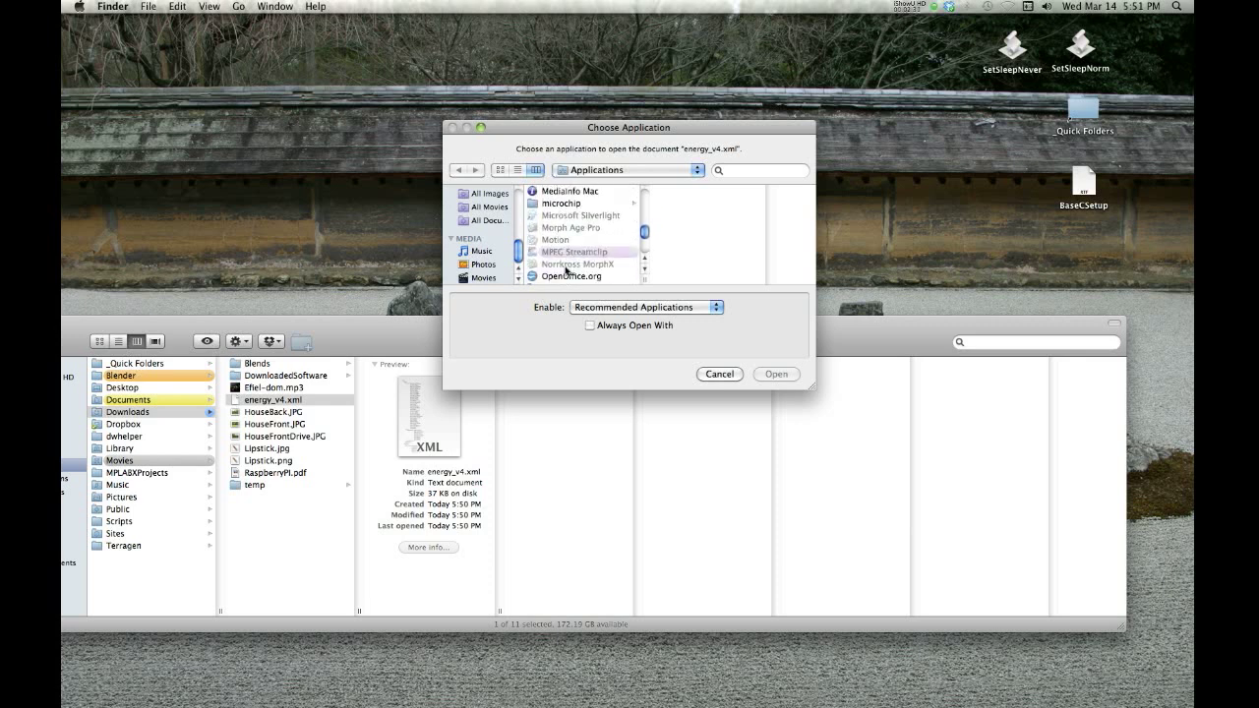
{"action": "left_click", "coordinate": [719, 374]}
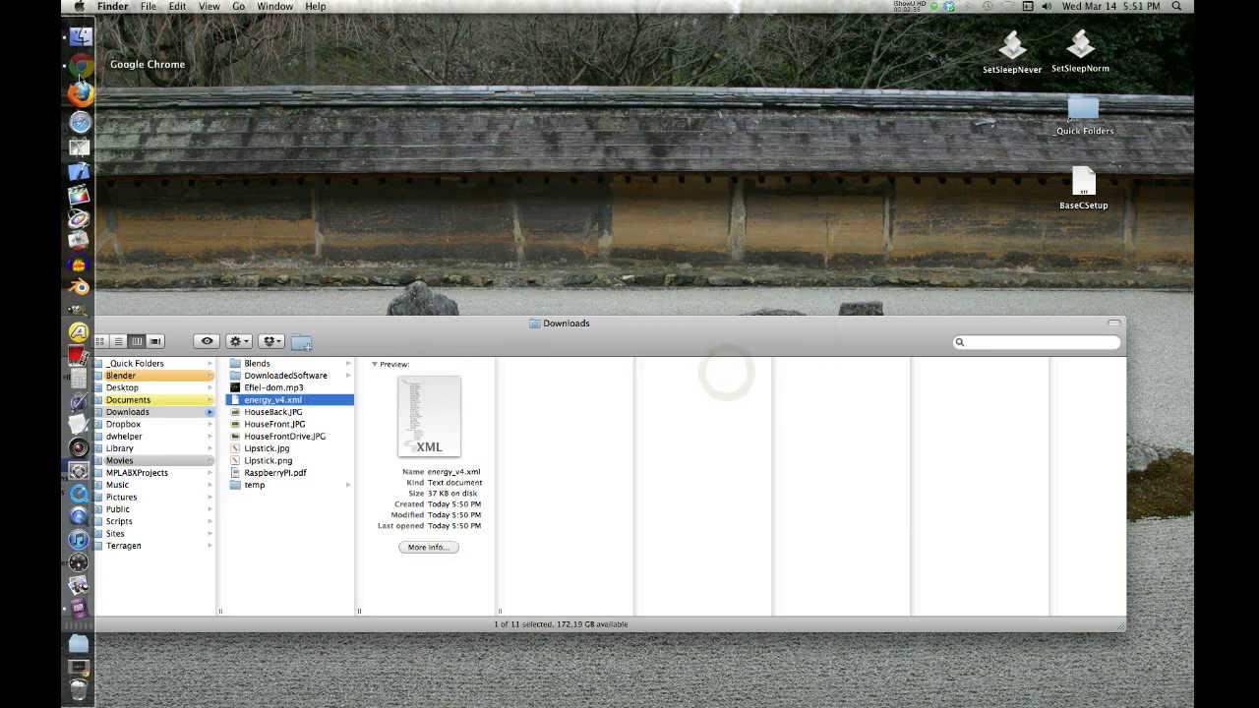
- Open Downloads/energy_v4.xml in a new Chrome tab via File > Open File…
{"action": "left_click", "coordinate": [81, 69]}
{"action": "left_click", "coordinate": [261, 31]}
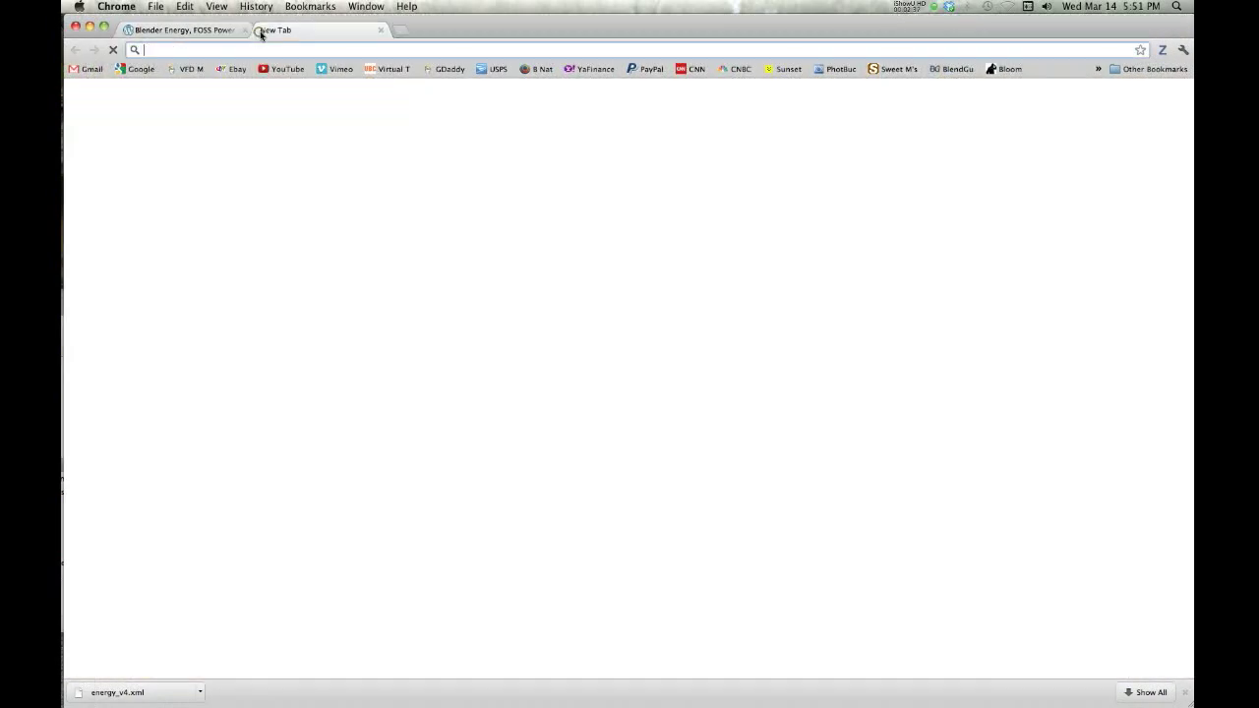
{"action": "left_click", "coordinate": [157, 8]}
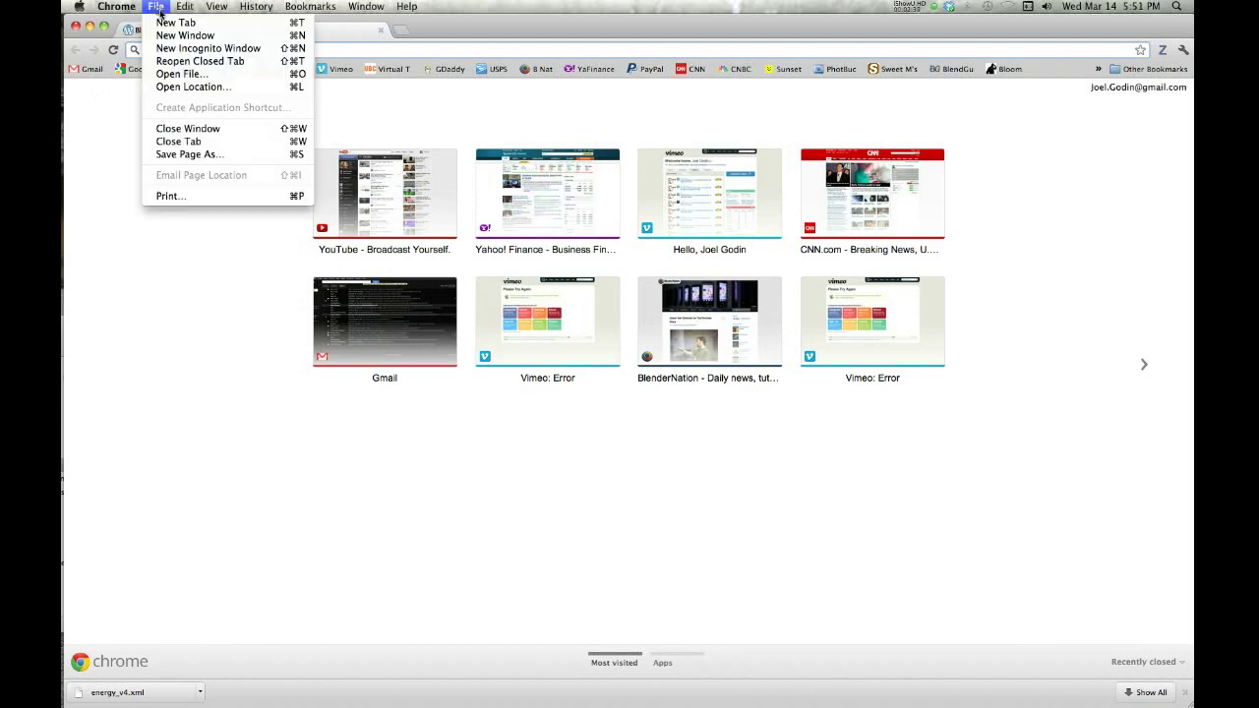
{"action": "left_click", "coordinate": [181, 73]}
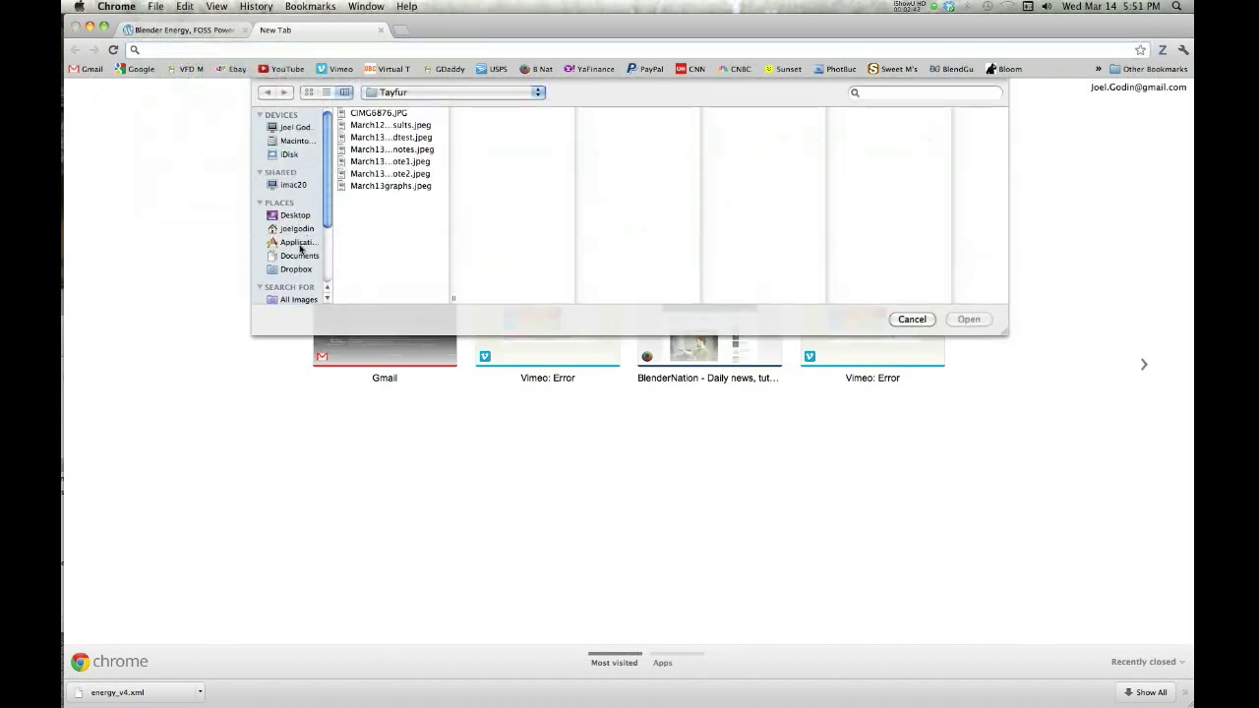
{"action": "left_click", "coordinate": [298, 229]}
{"action": "left_click", "coordinate": [372, 161]}
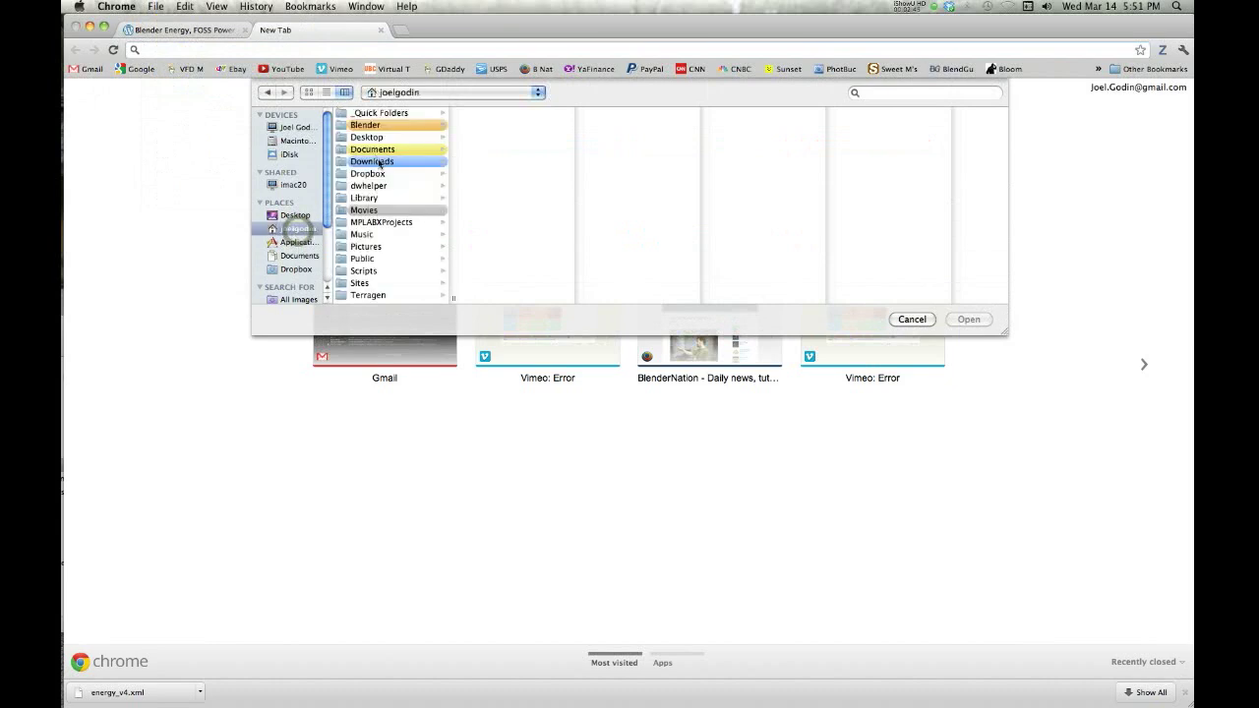
{"action": "left_click", "coordinate": [491, 150]}
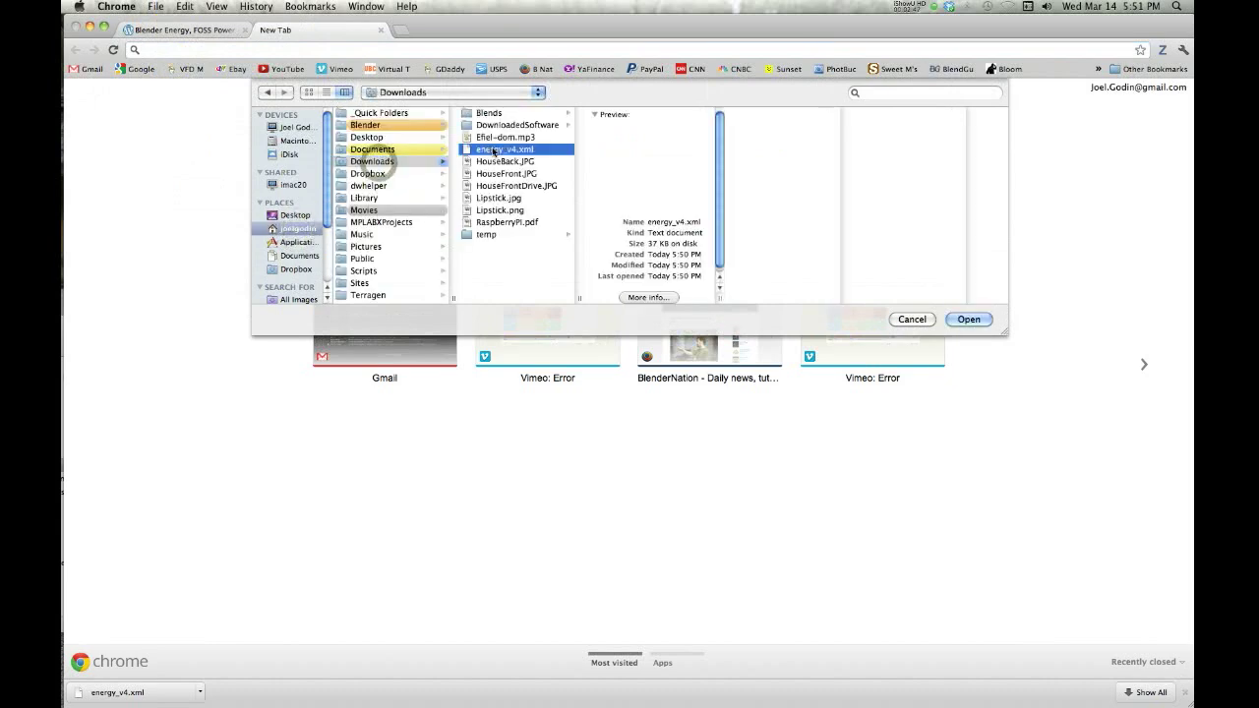
{"action": "left_click", "coordinate": [959, 320]}
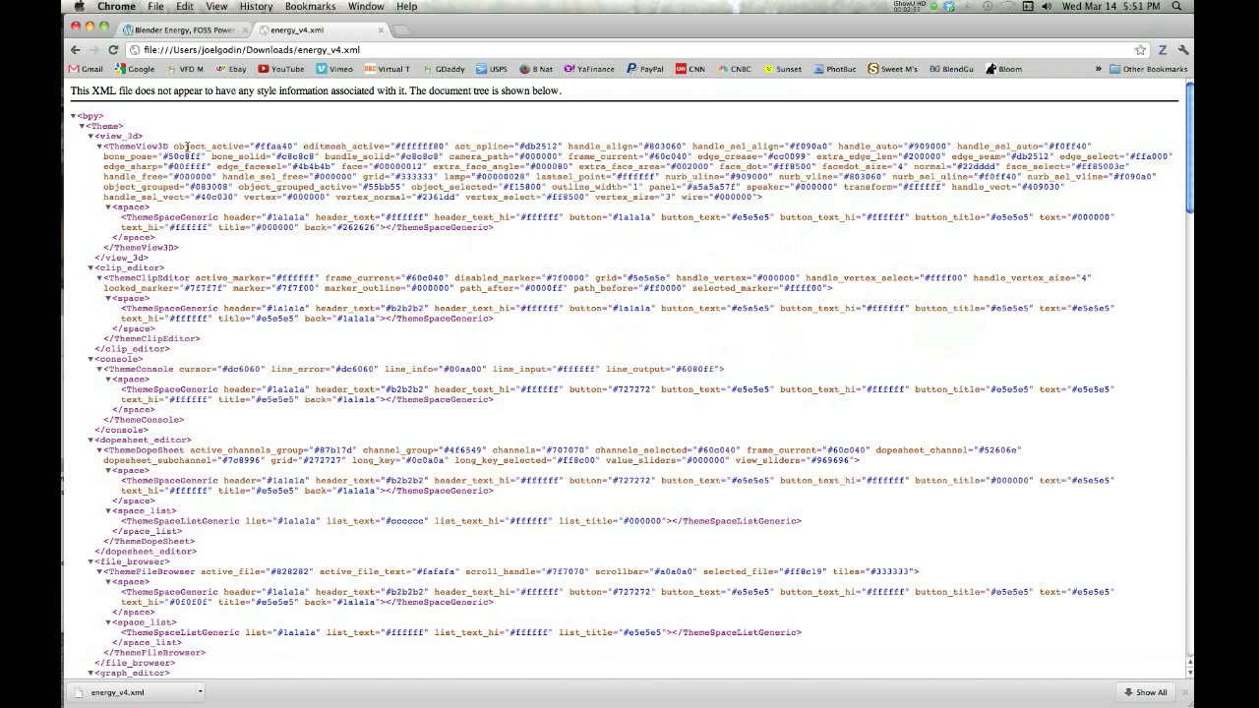
- Scroll through the theme's XML tree, then close the energy_v4.xml tab
{"action": "scroll", "coordinate": [383, 301], "scroll_direction": "down", "scroll_amount": 20}
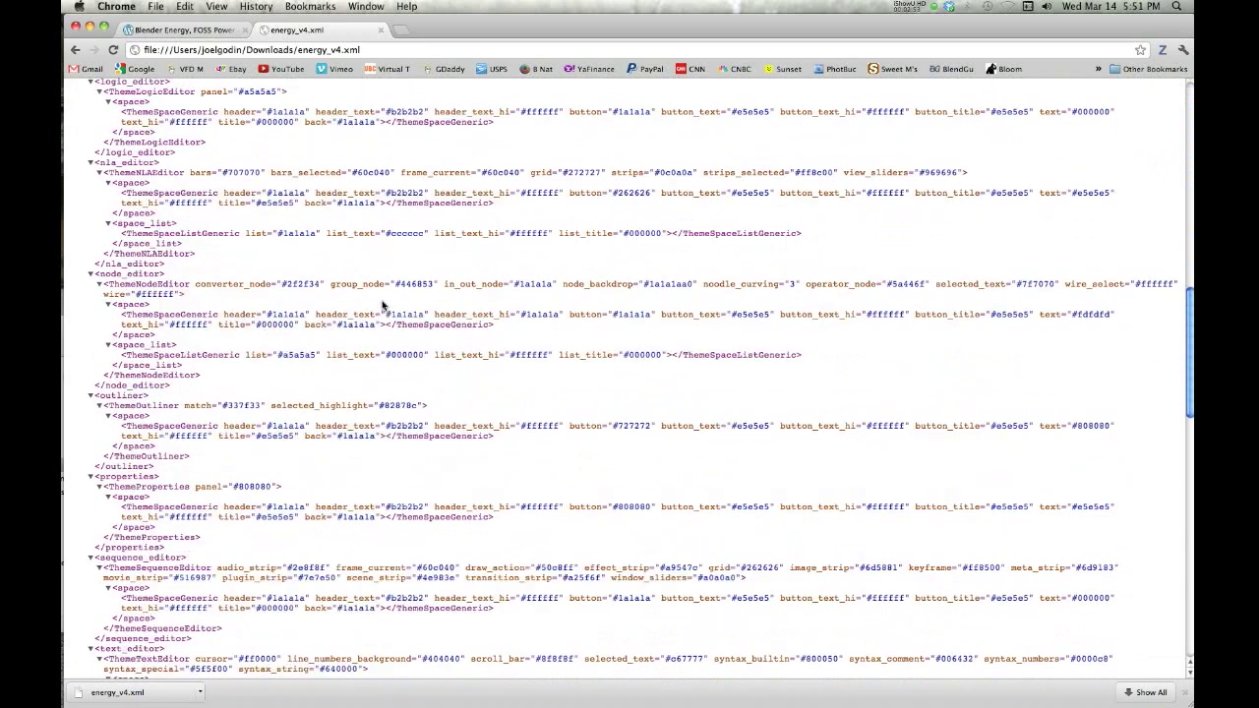
{"action": "scroll", "coordinate": [383, 307], "scroll_direction": "down", "scroll_amount": 10}
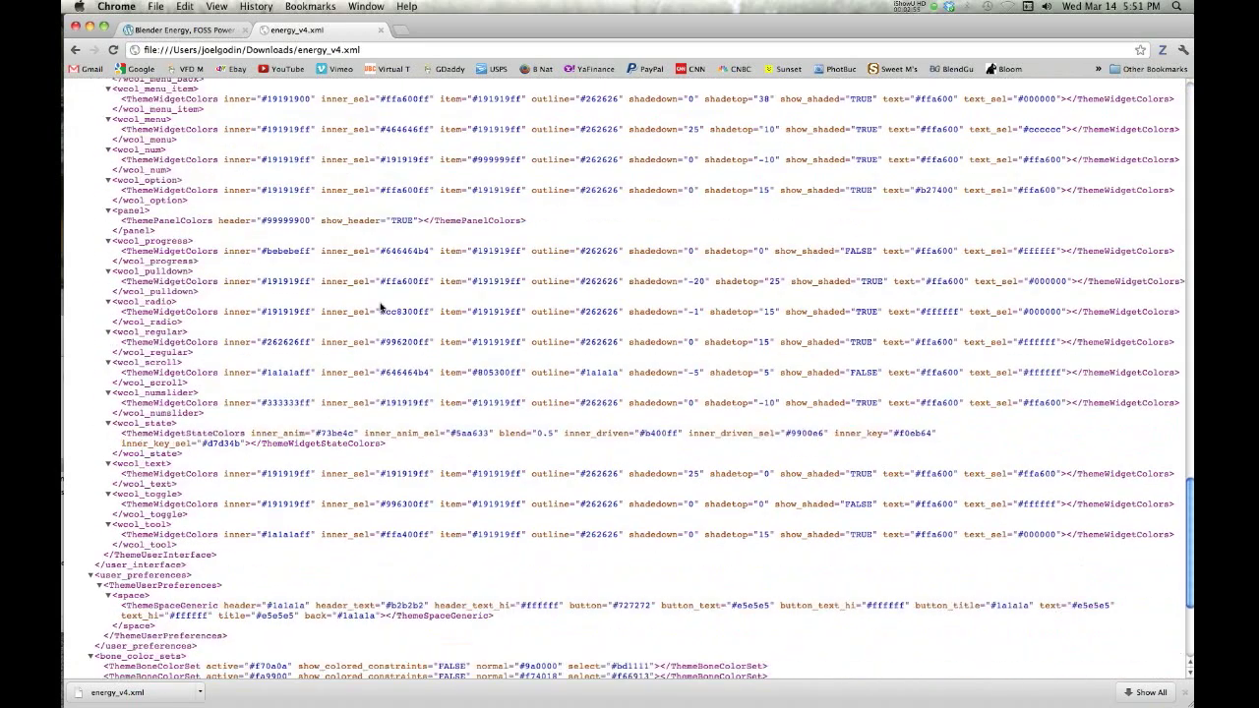
{"action": "scroll", "coordinate": [383, 307], "scroll_direction": "down", "scroll_amount": 5}
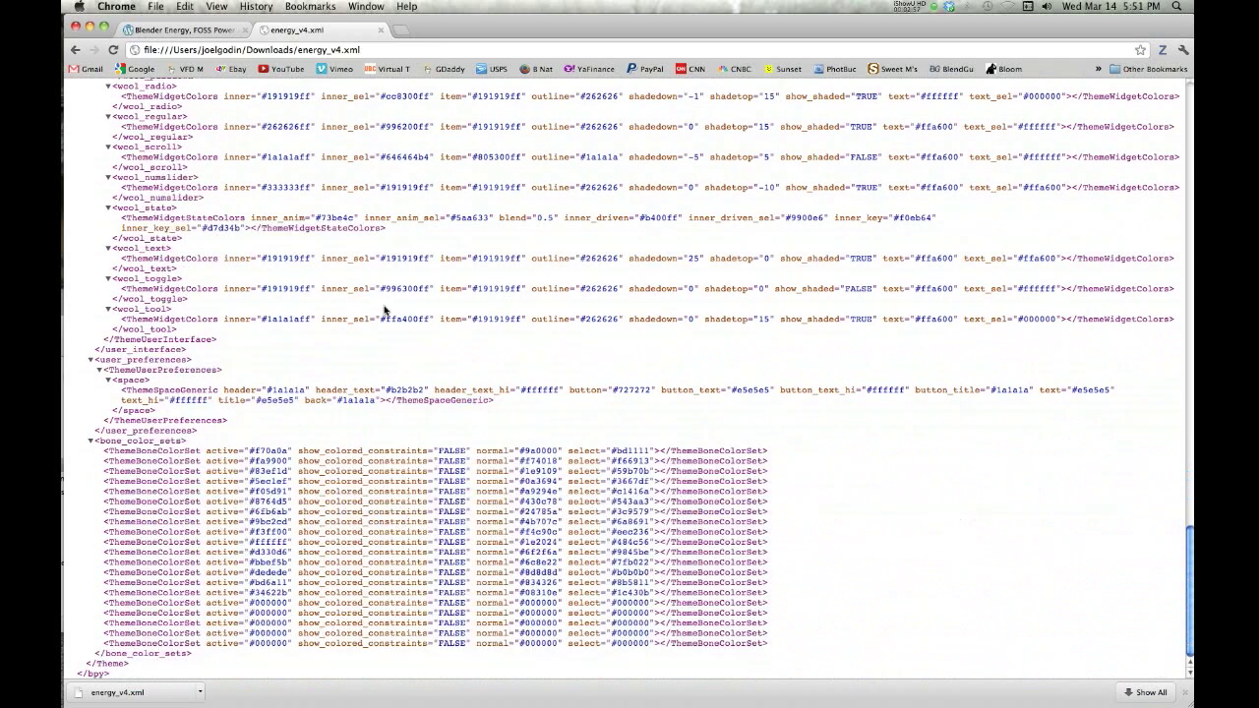
{"action": "scroll", "coordinate": [379, 317], "scroll_direction": "up", "scroll_amount": 20}
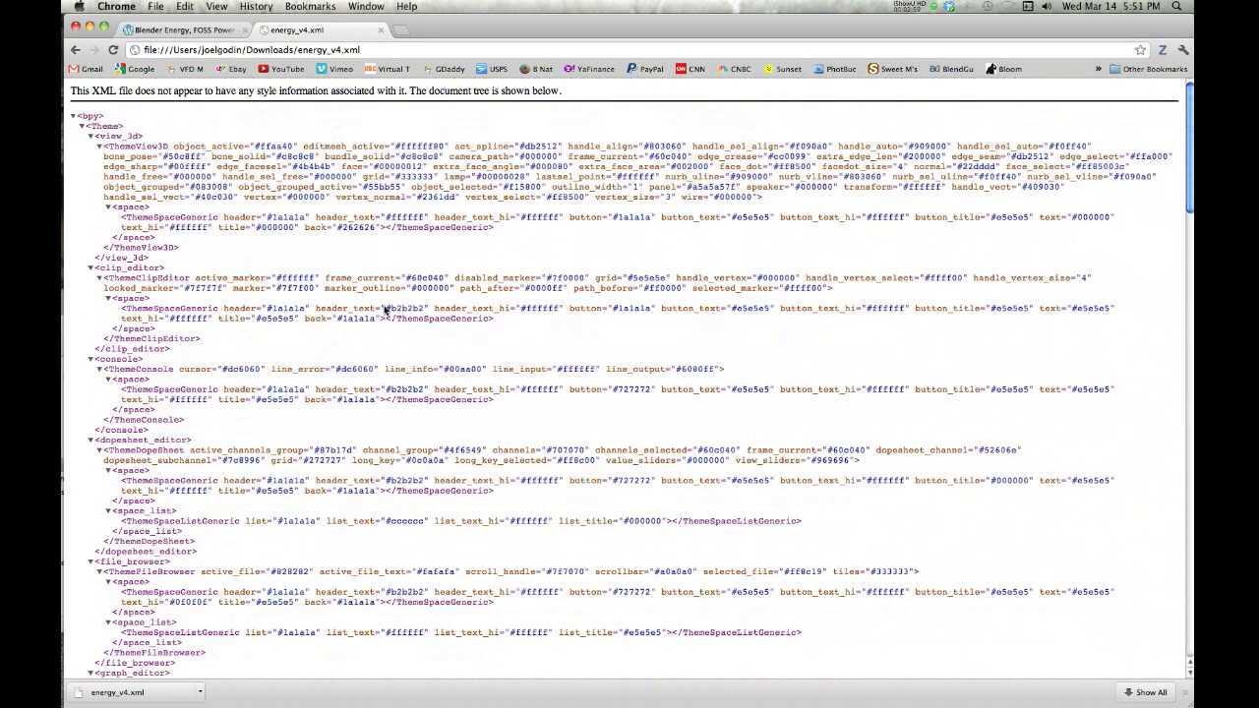
{"action": "left_click", "coordinate": [380, 30]}
- Minimise Chrome, launch Blender 2.62 from the Dock, dismiss its splash, and quit Blender
{"action": "left_click", "coordinate": [90, 27]}
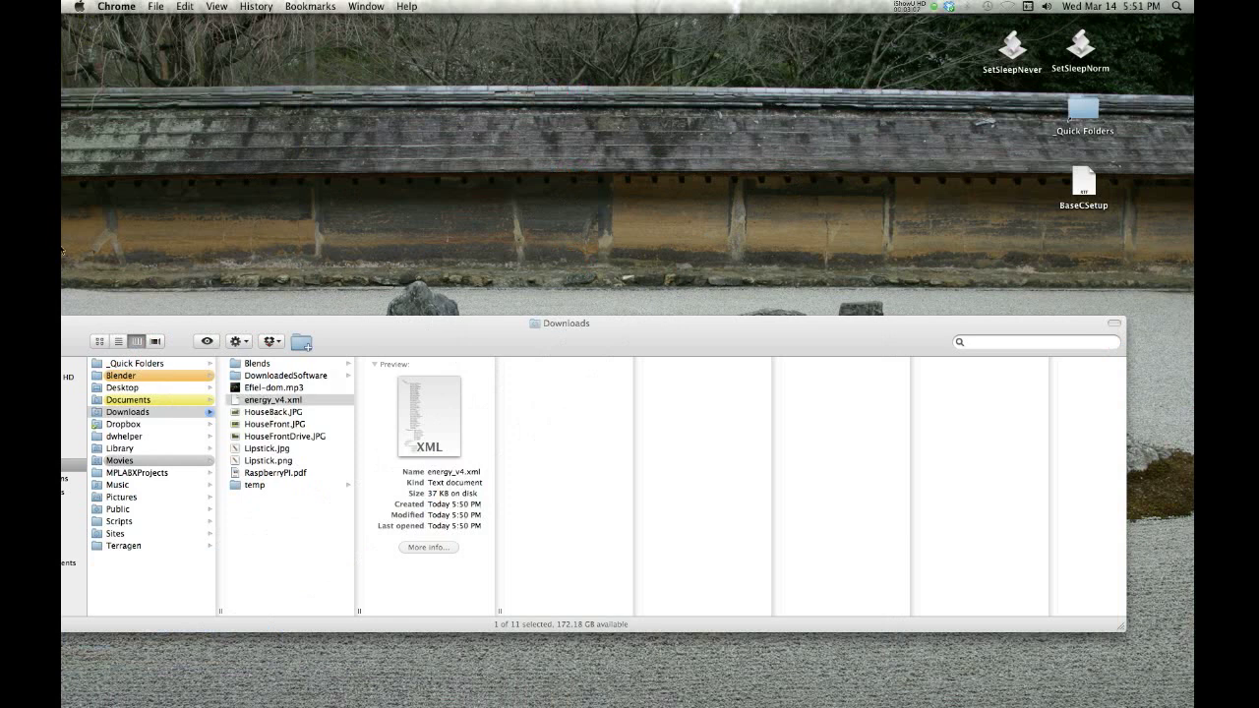
{"action": "left_click", "coordinate": [87, 279]}
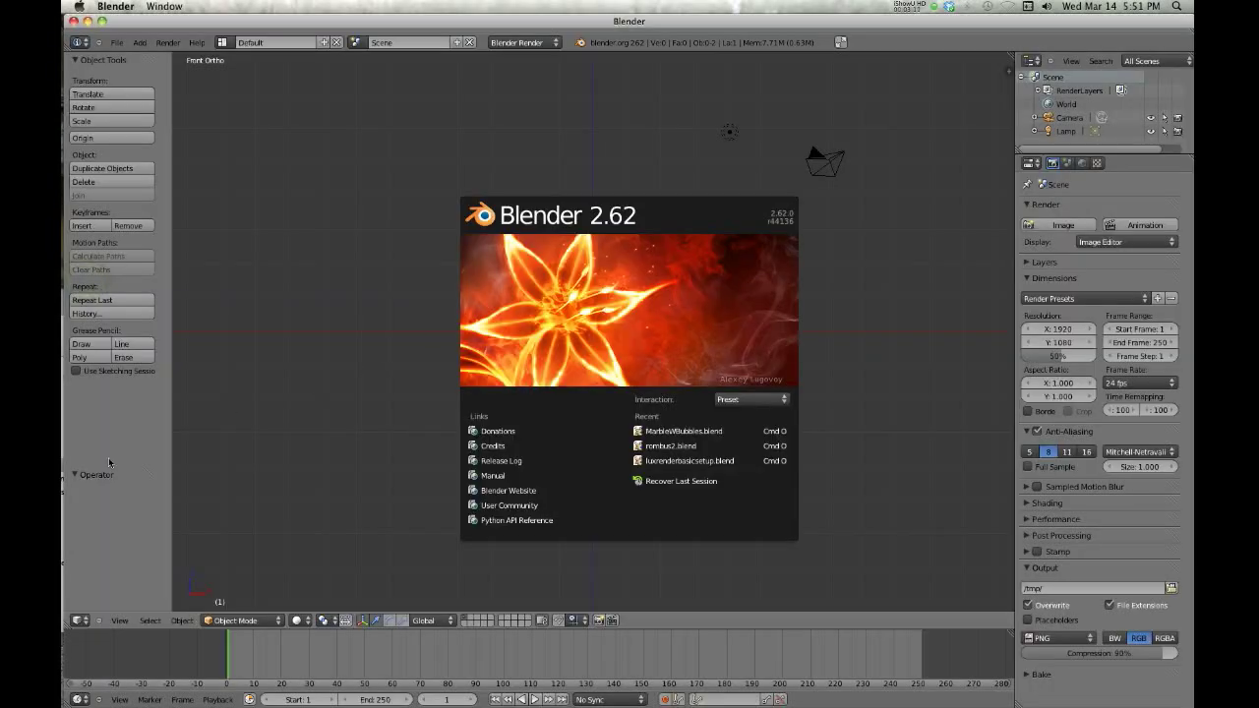
{"action": "left_click", "coordinate": [116, 436]}
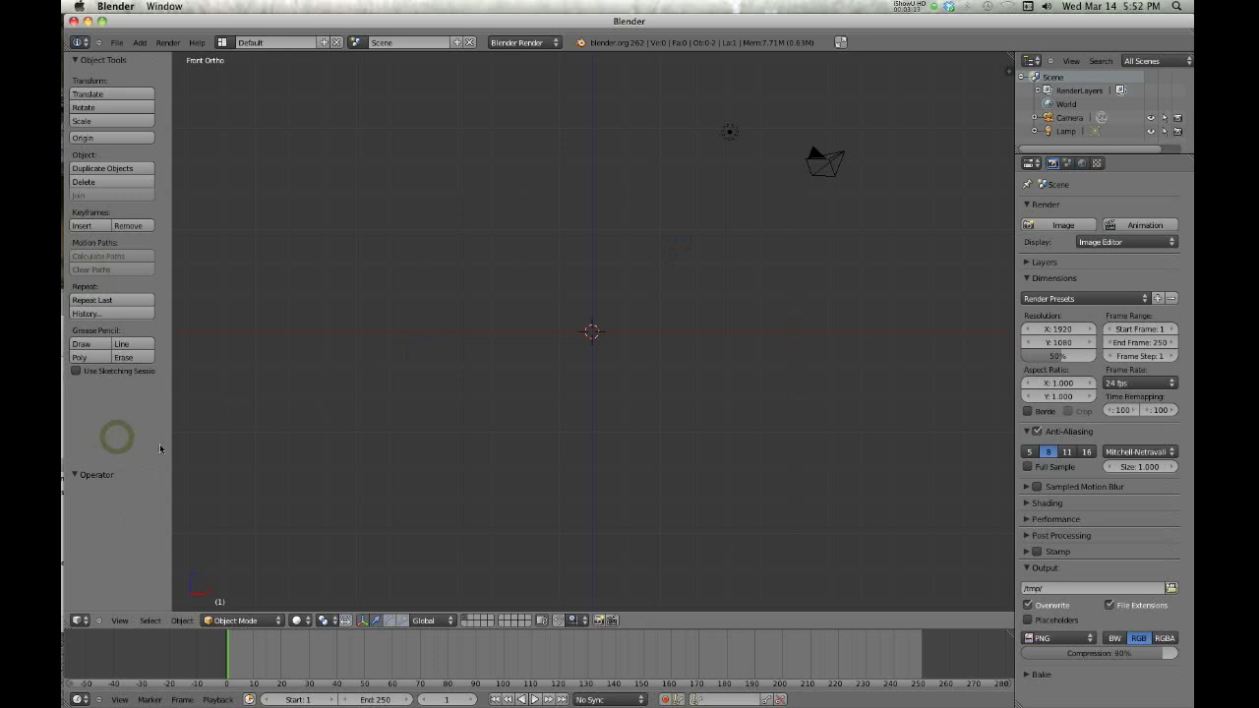
{"action": "left_click", "coordinate": [111, 8]}
{"action": "left_click", "coordinate": [136, 81]}
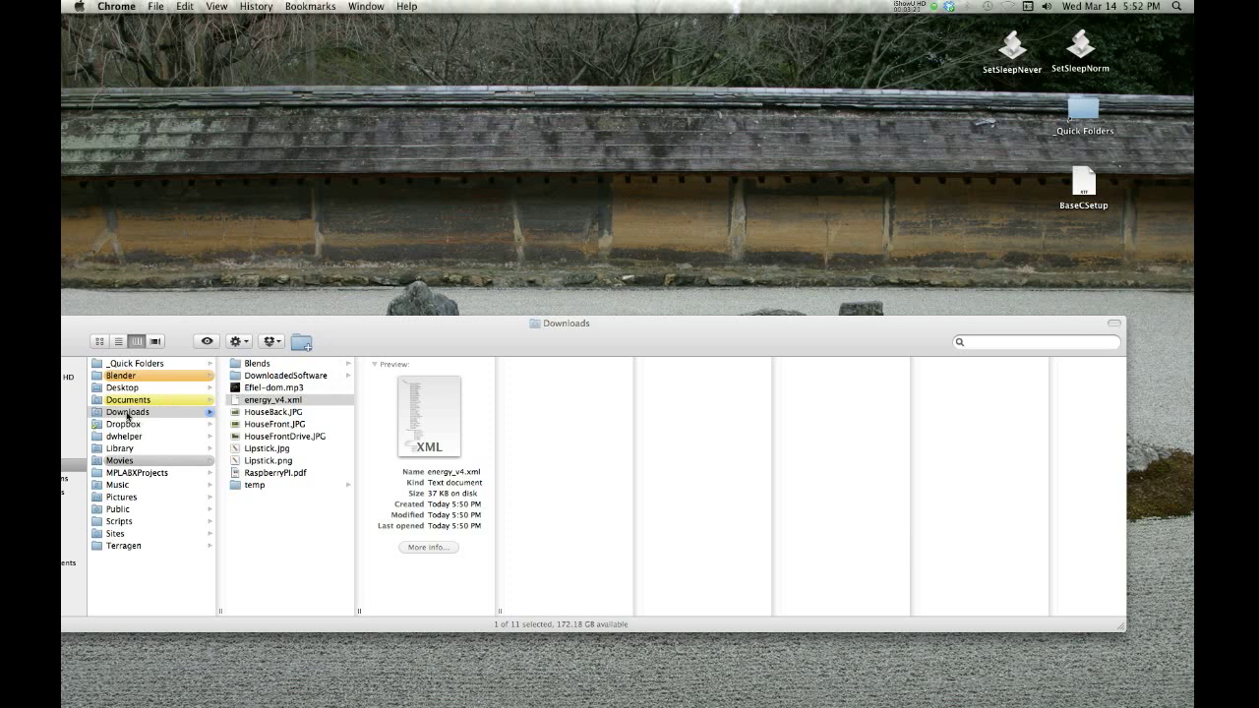
- Open a new Finder window and move it to the top of the screen
{"action": "left_click", "coordinate": [156, 8]}
{"action": "left_click", "coordinate": [295, 62]}
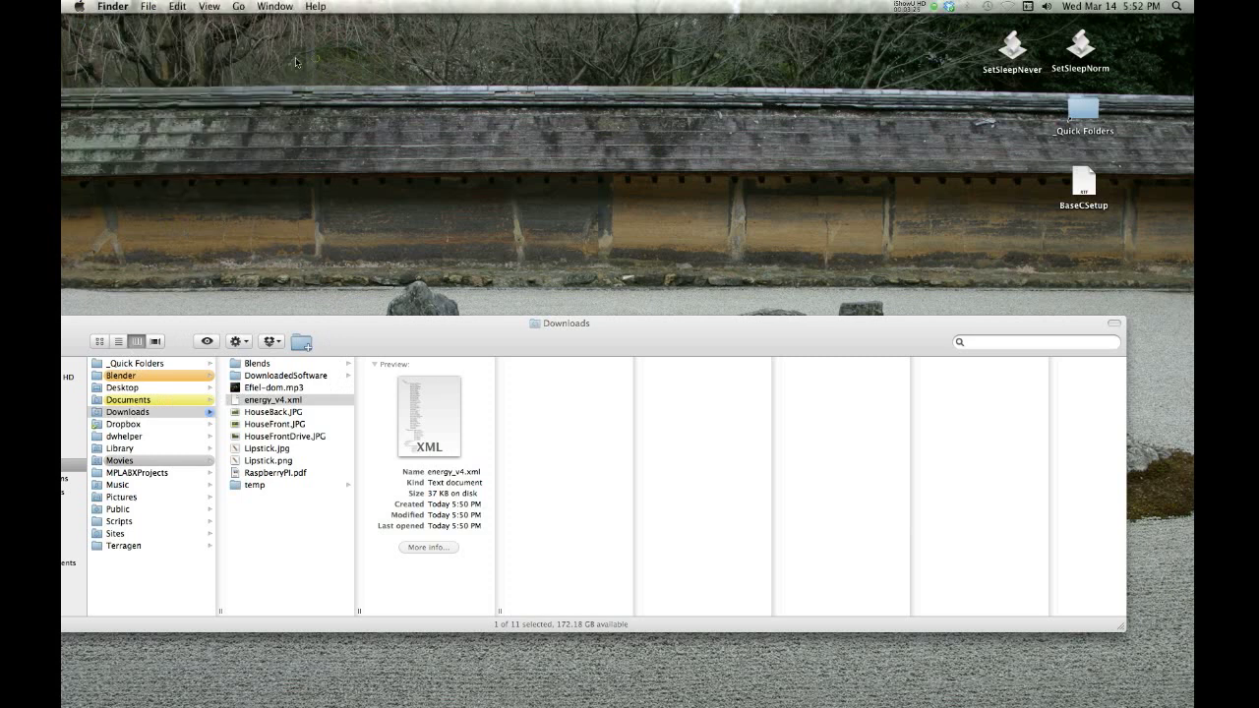
{"action": "left_click", "coordinate": [149, 6]}
{"action": "left_click", "coordinate": [177, 20]}
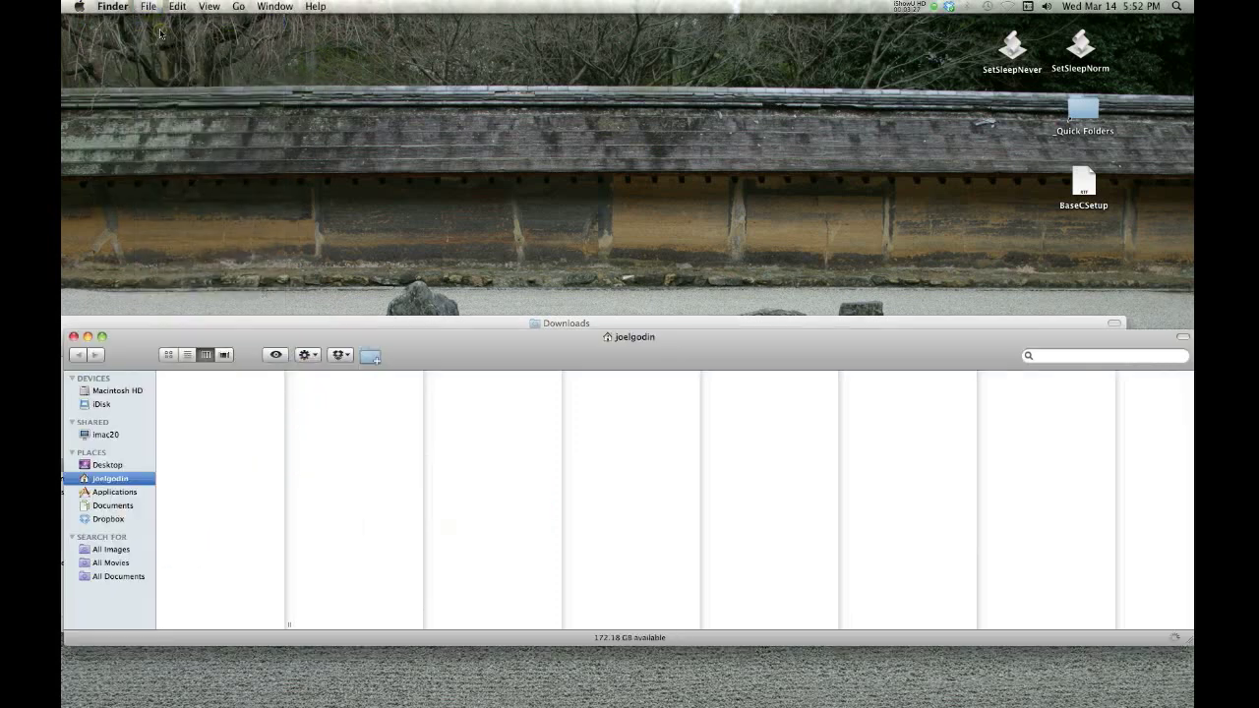
{"action": "left_click_drag", "start_coordinate": [377, 362], "coordinate": [532, 47]}
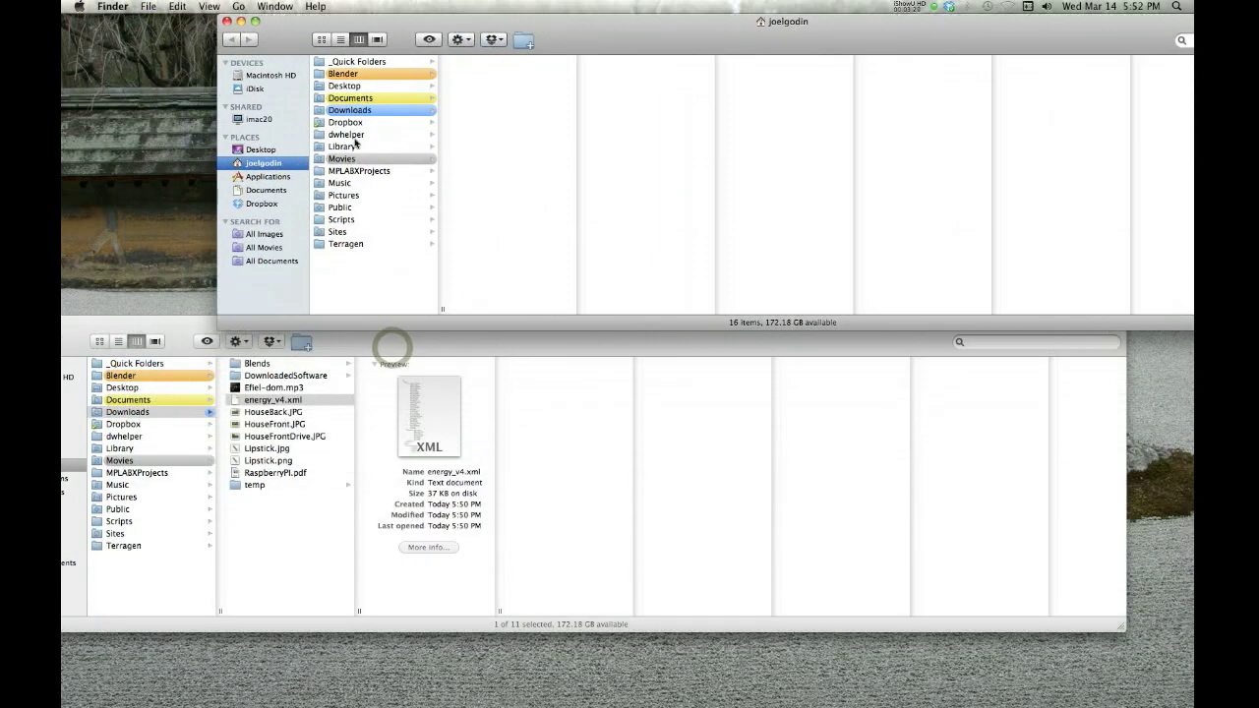
- Navigate to Applications > Blender > blender-2.62release-OSX_10.6_x86_64 and widen the column
{"action": "left_click", "coordinate": [285, 177]}
{"action": "left_click_drag", "start_coordinate": [552, 25], "coordinate": [335, 9]}
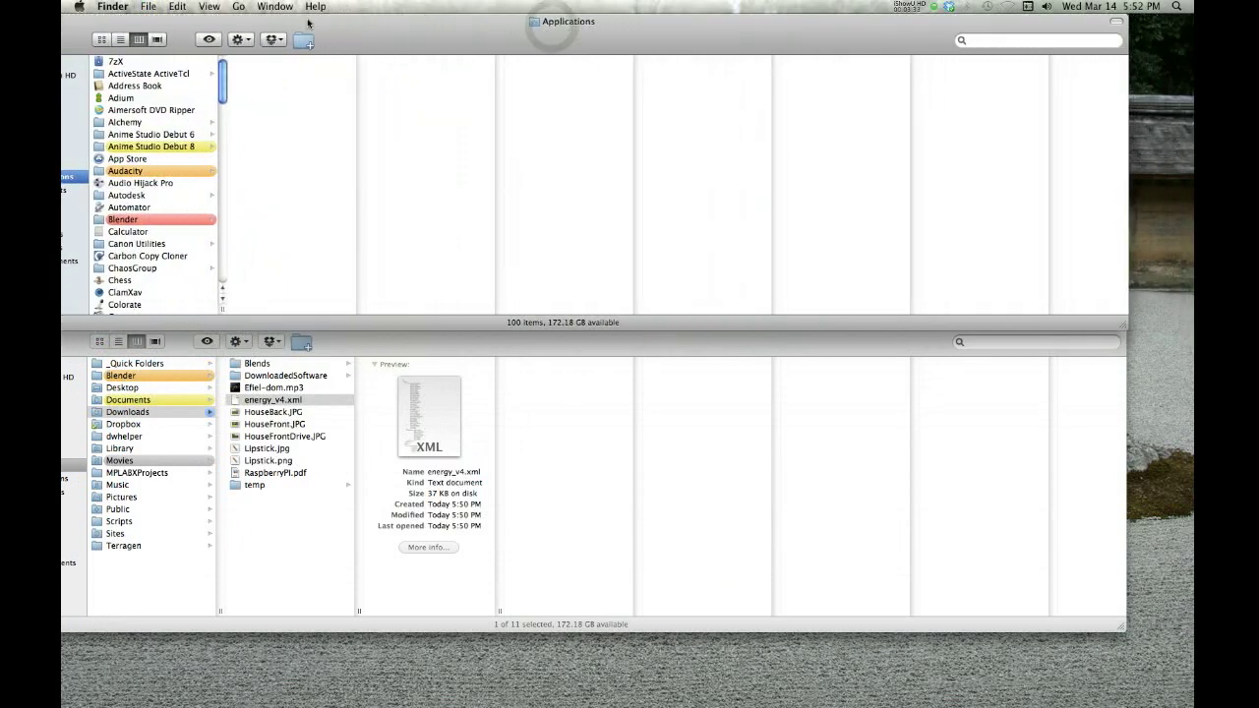
{"action": "left_click", "coordinate": [135, 220]}
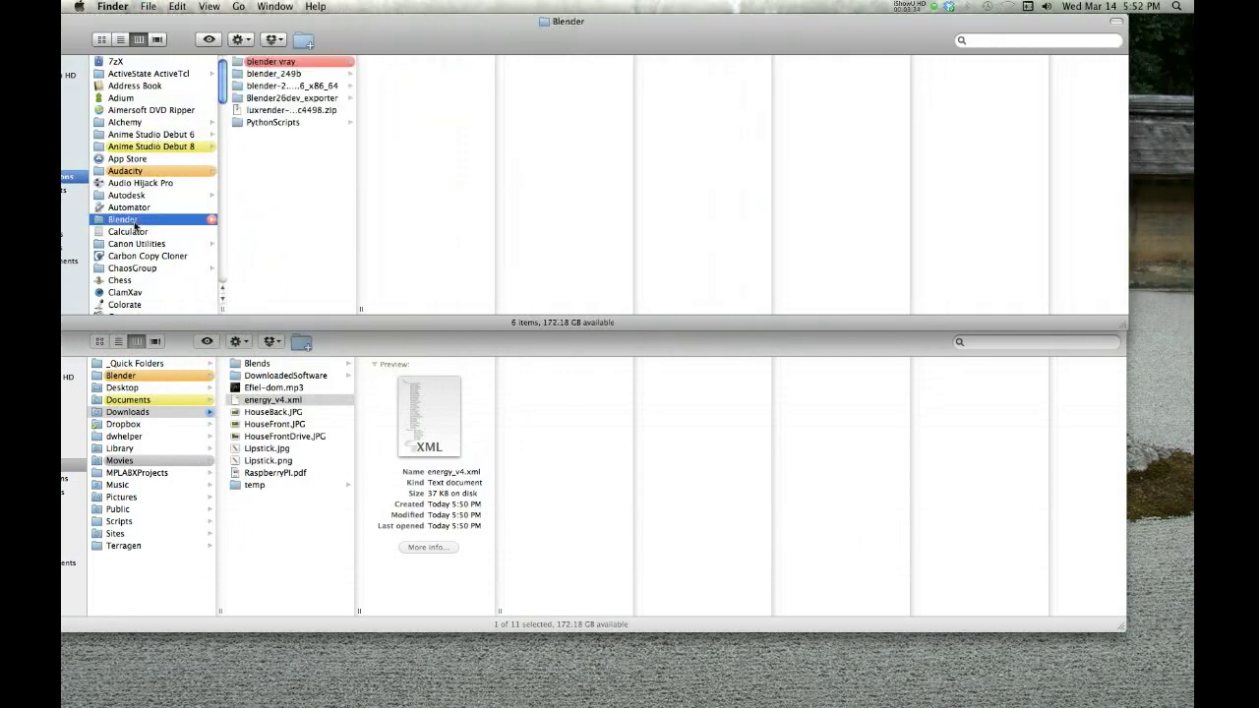
{"action": "left_click", "coordinate": [313, 88]}
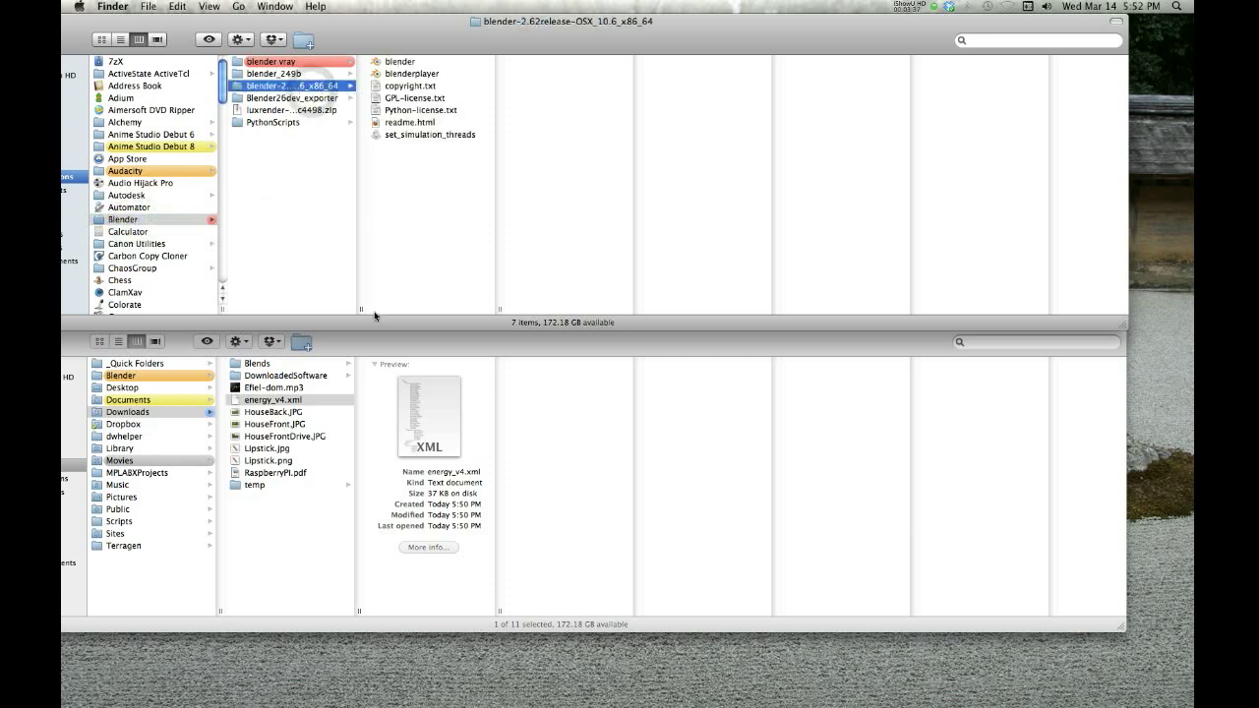
{"action": "left_click_drag", "start_coordinate": [360, 311], "coordinate": [420, 313]}
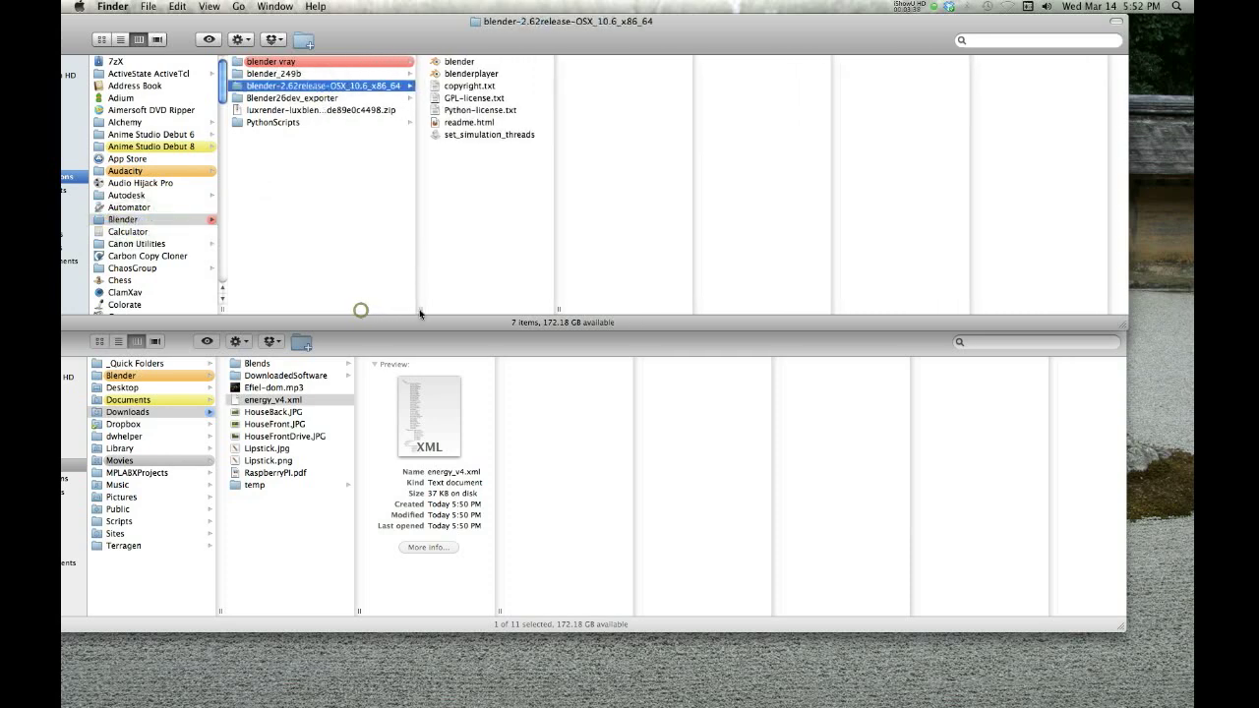
{"action": "right_click", "coordinate": [453, 66]}
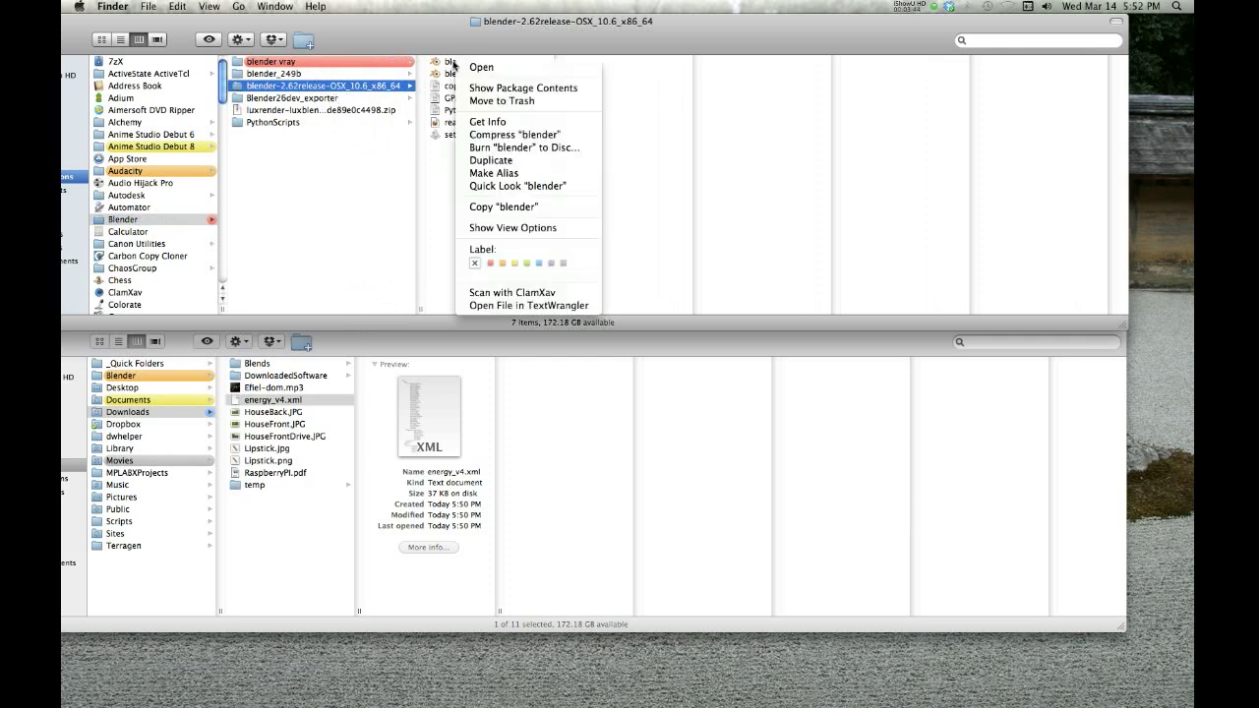
- Show the blender app's package contents and open Contents > MacOS > 2.62
{"action": "left_click", "coordinate": [491, 94]}
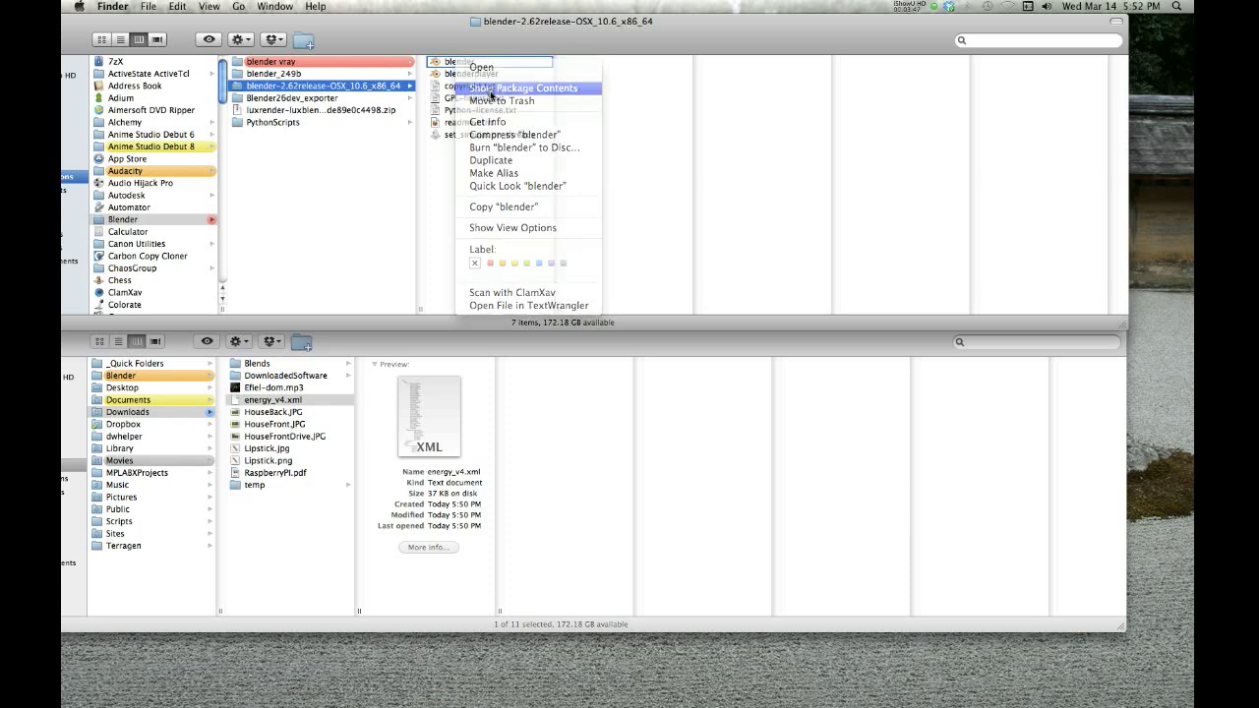
{"action": "left_click_drag", "start_coordinate": [396, 205], "coordinate": [436, 149]}
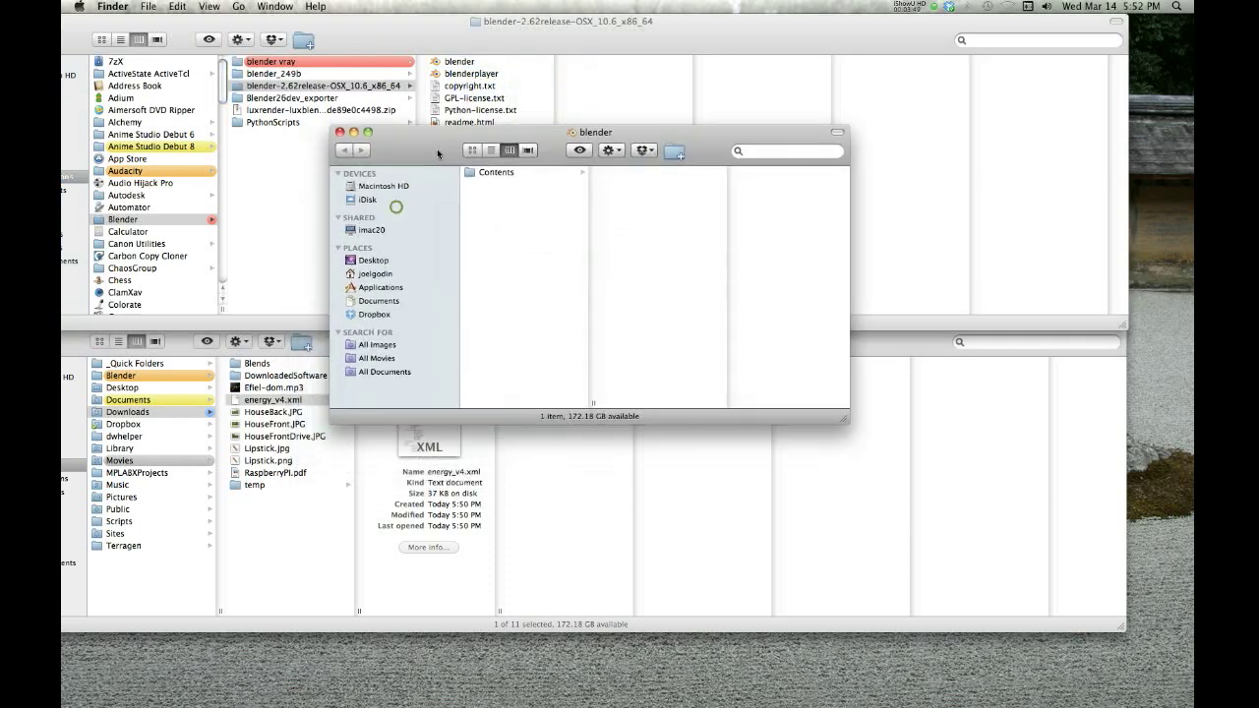
{"action": "left_click", "coordinate": [497, 173]}
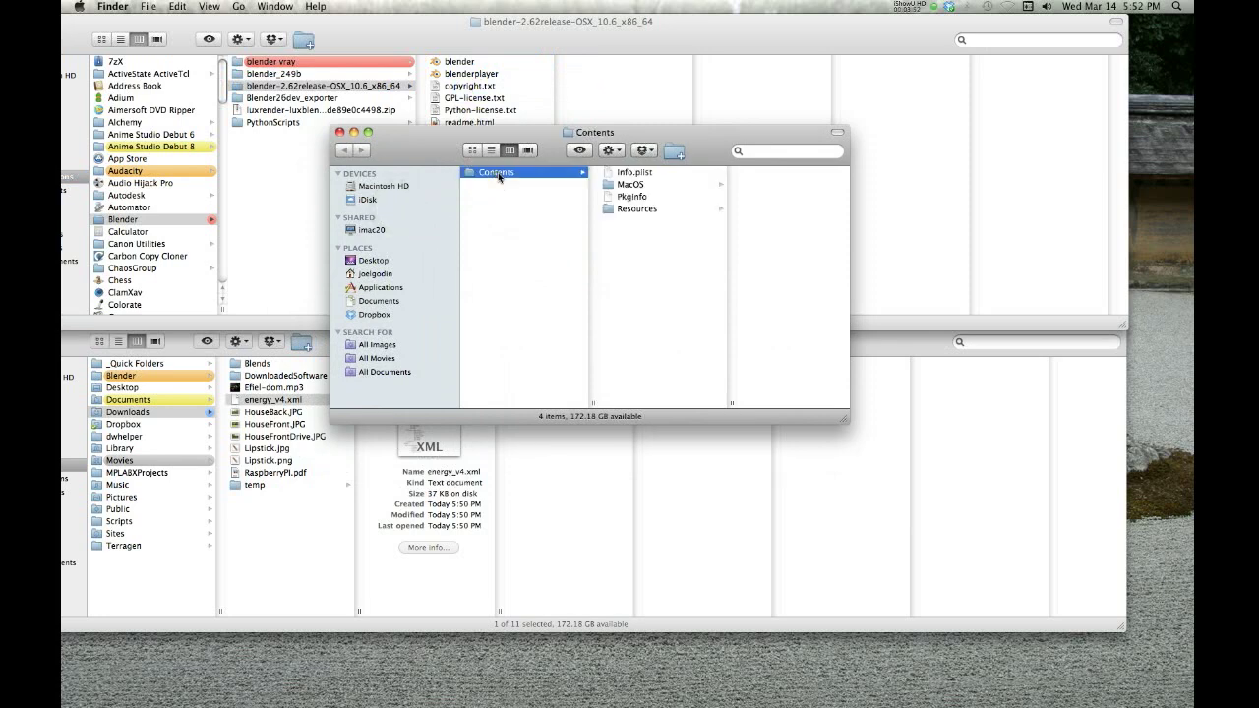
{"action": "left_click", "coordinate": [630, 185]}
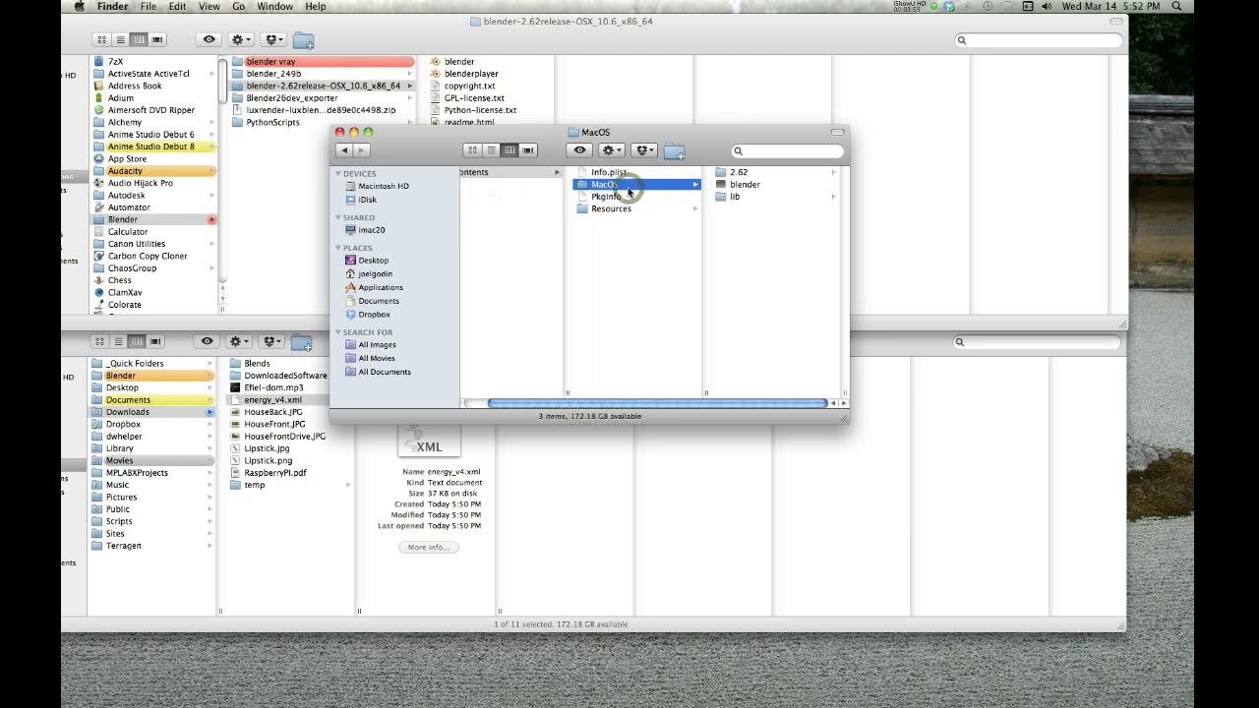
{"action": "left_click", "coordinate": [739, 173]}
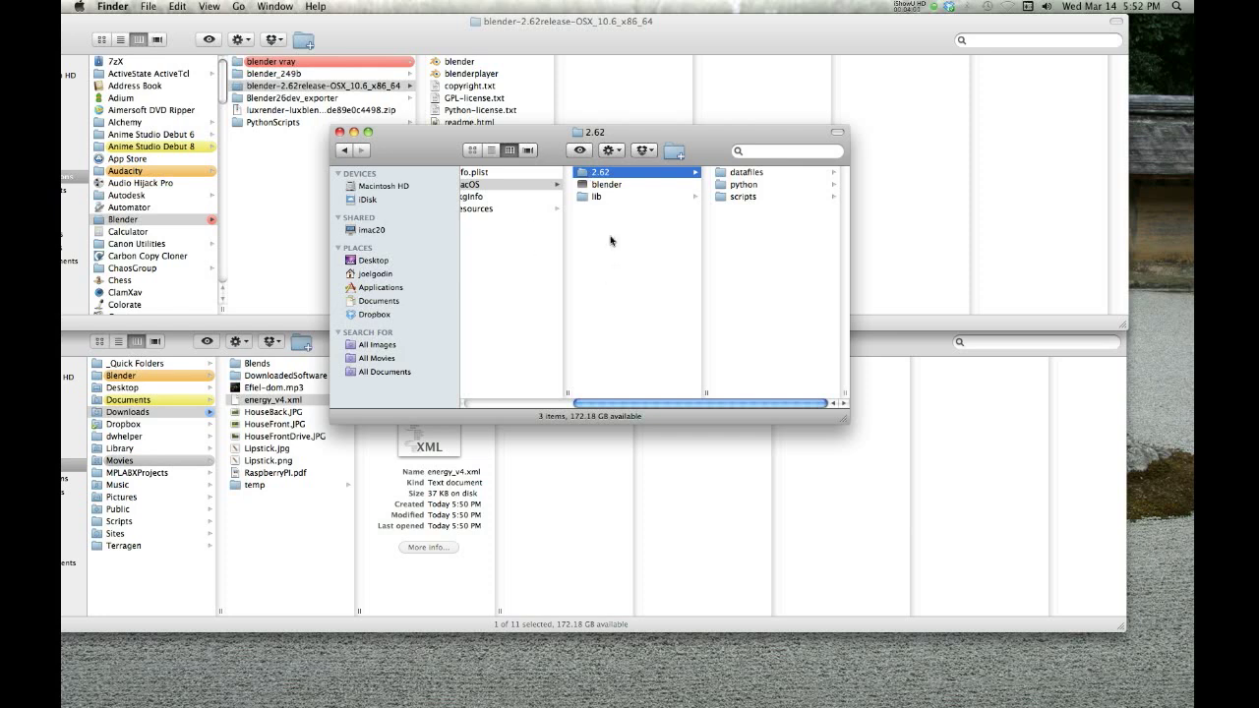
- Open scripts > presets > interface_theme and drag energy_v4.xml into it from Downloads
{"action": "left_click", "coordinate": [743, 198]}
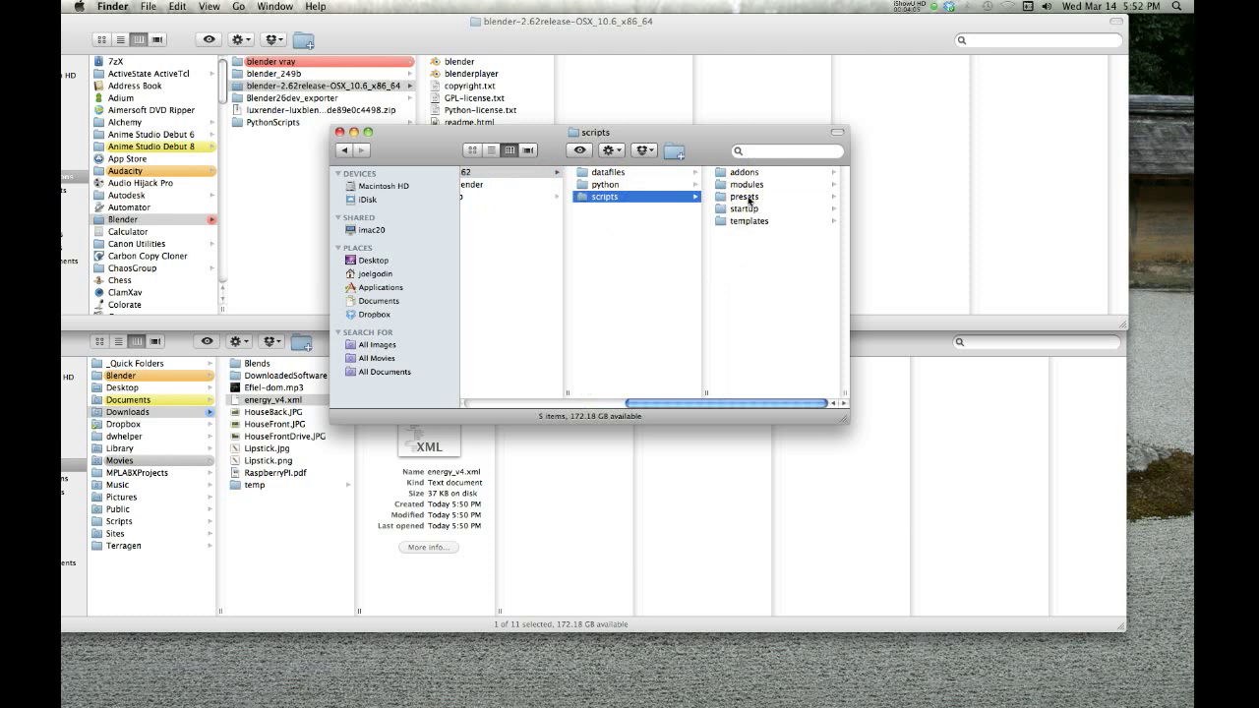
{"action": "left_click", "coordinate": [745, 197]}
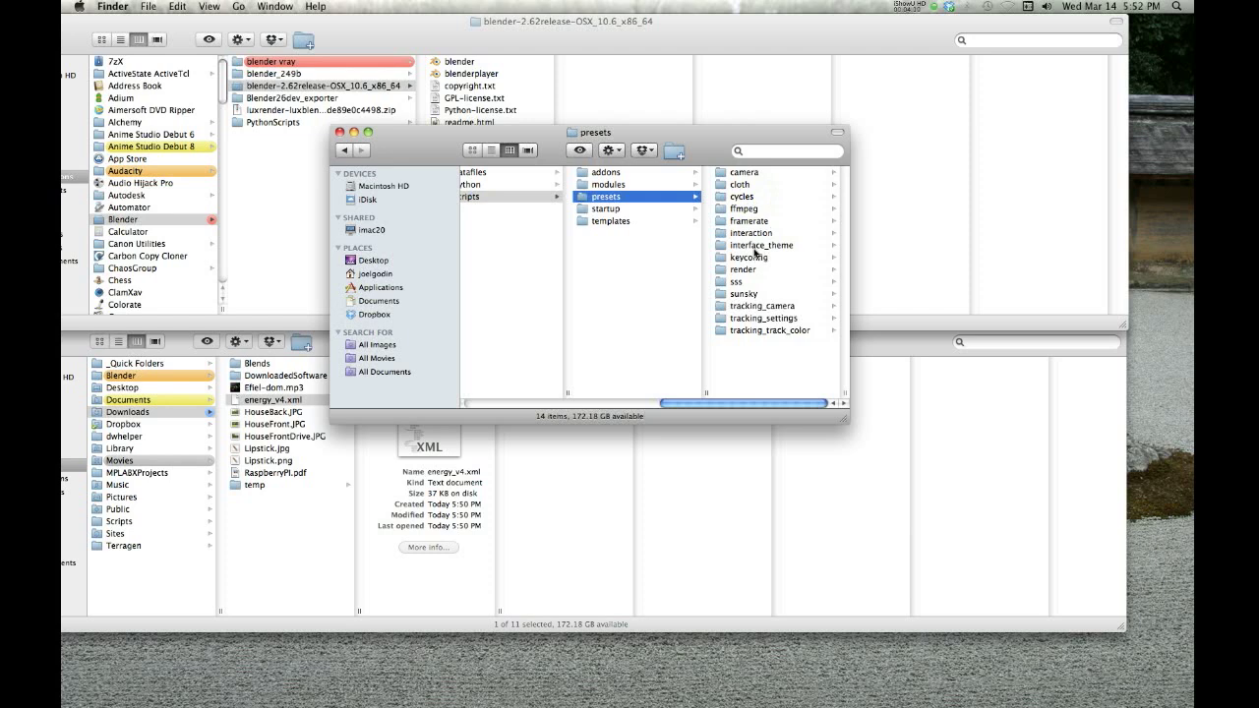
{"action": "left_click", "coordinate": [755, 246]}
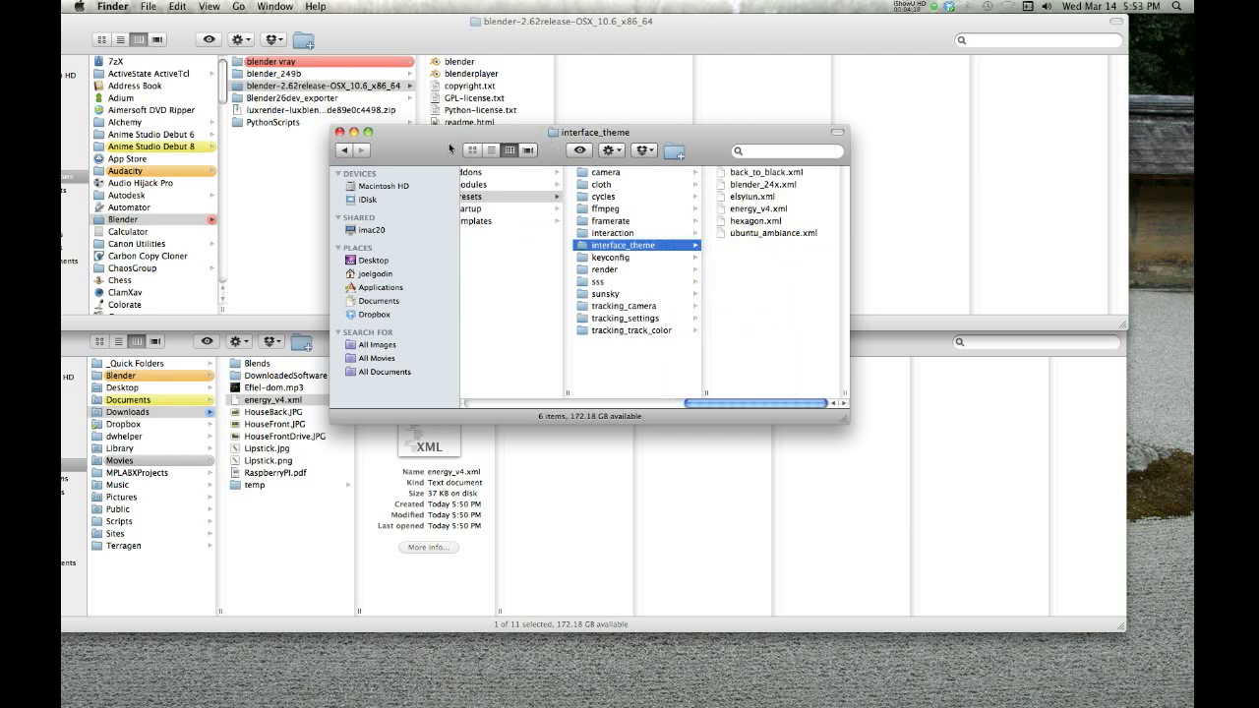
{"action": "left_click_drag", "start_coordinate": [449, 143], "coordinate": [543, 39]}
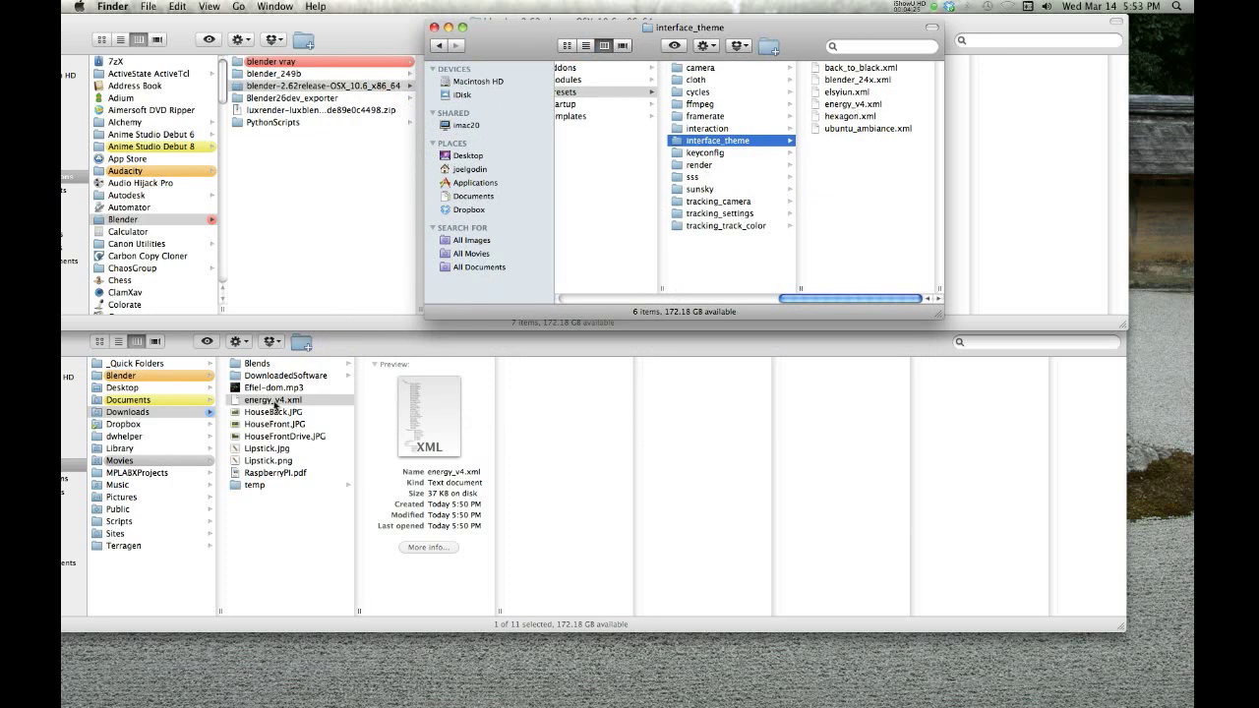
{"action": "left_click_drag", "start_coordinate": [275, 404], "coordinate": [880, 187]}
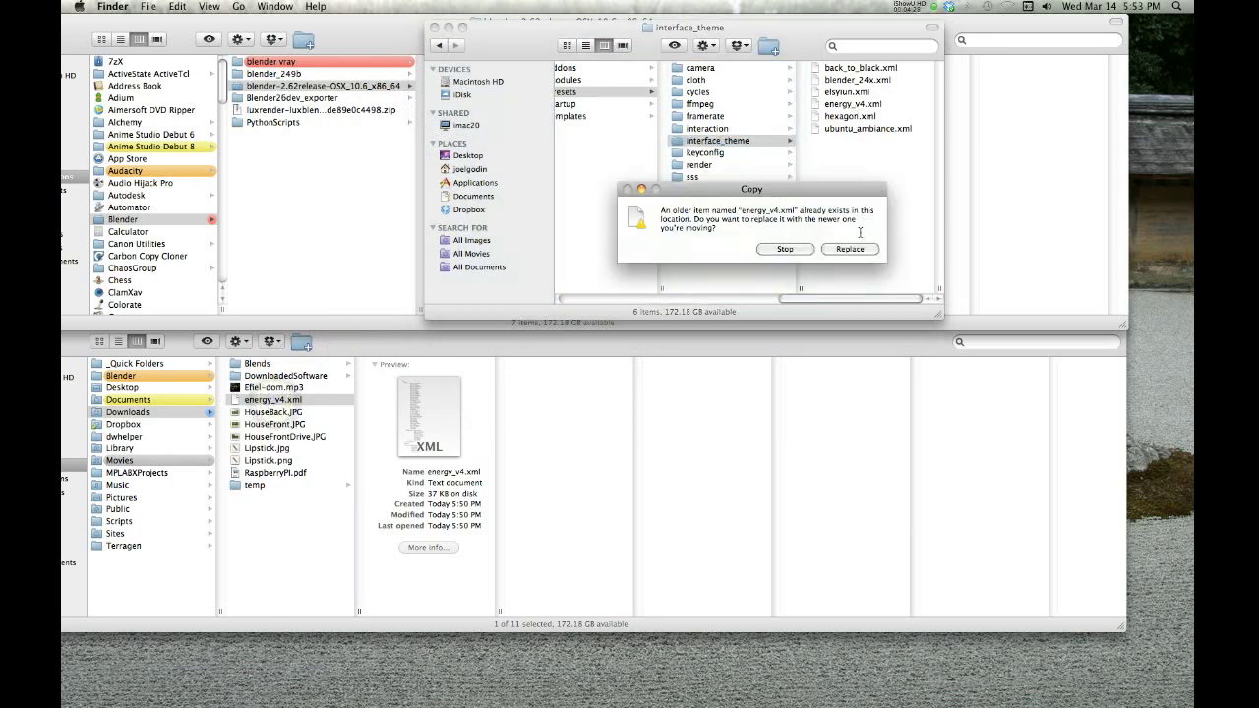
- Keep the existing energy_v4.xml, close all Finder windows, and relaunch Blender 2.62 from the Dock
{"action": "left_click", "coordinate": [787, 250]}
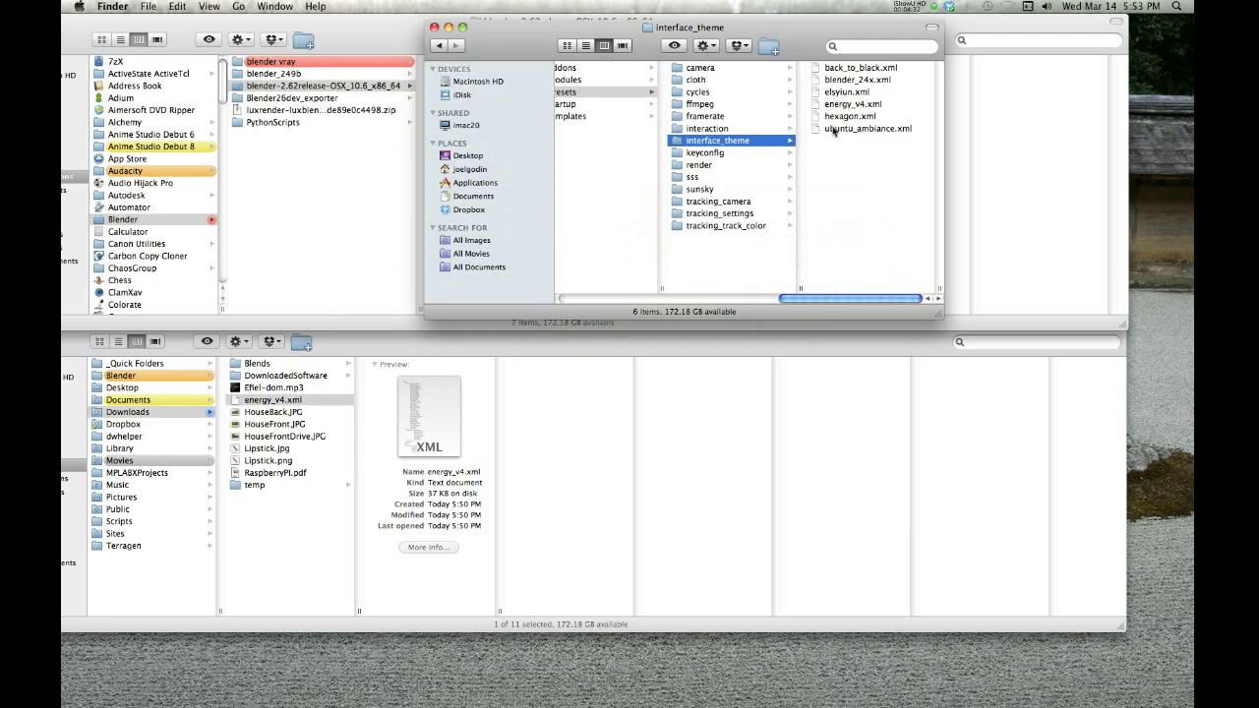
{"action": "left_click", "coordinate": [433, 28]}
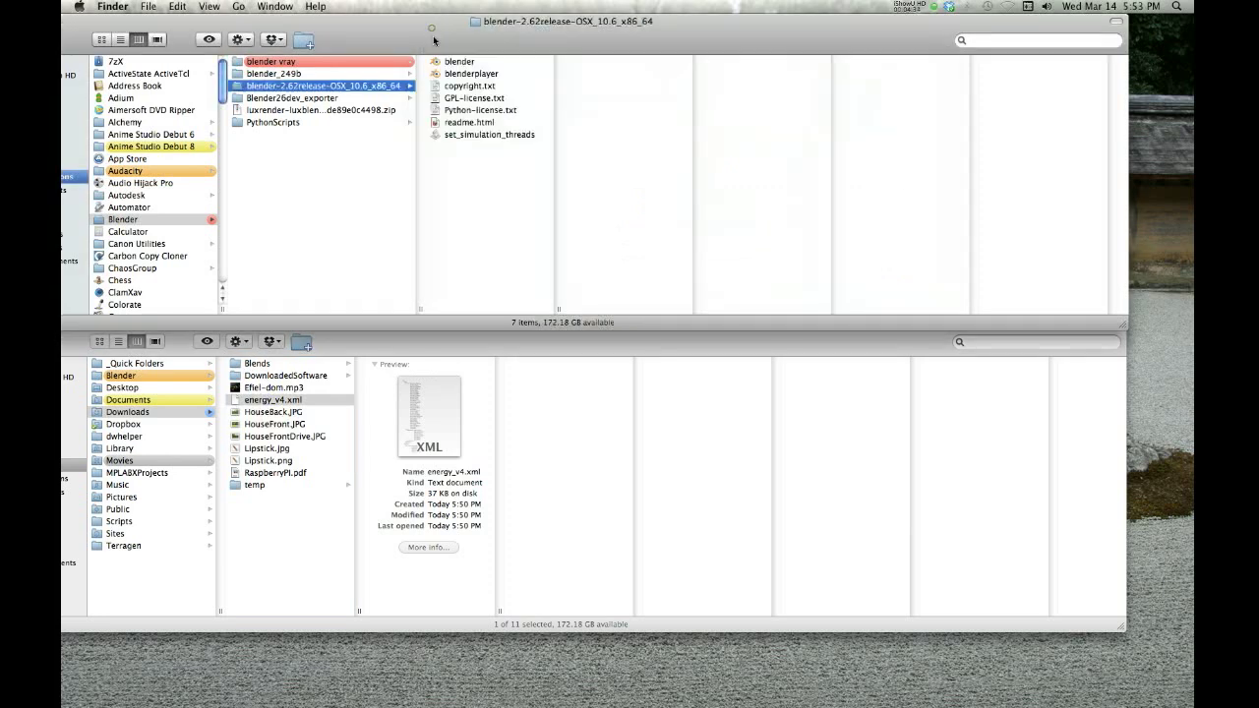
{"action": "left_click", "coordinate": [395, 343]}
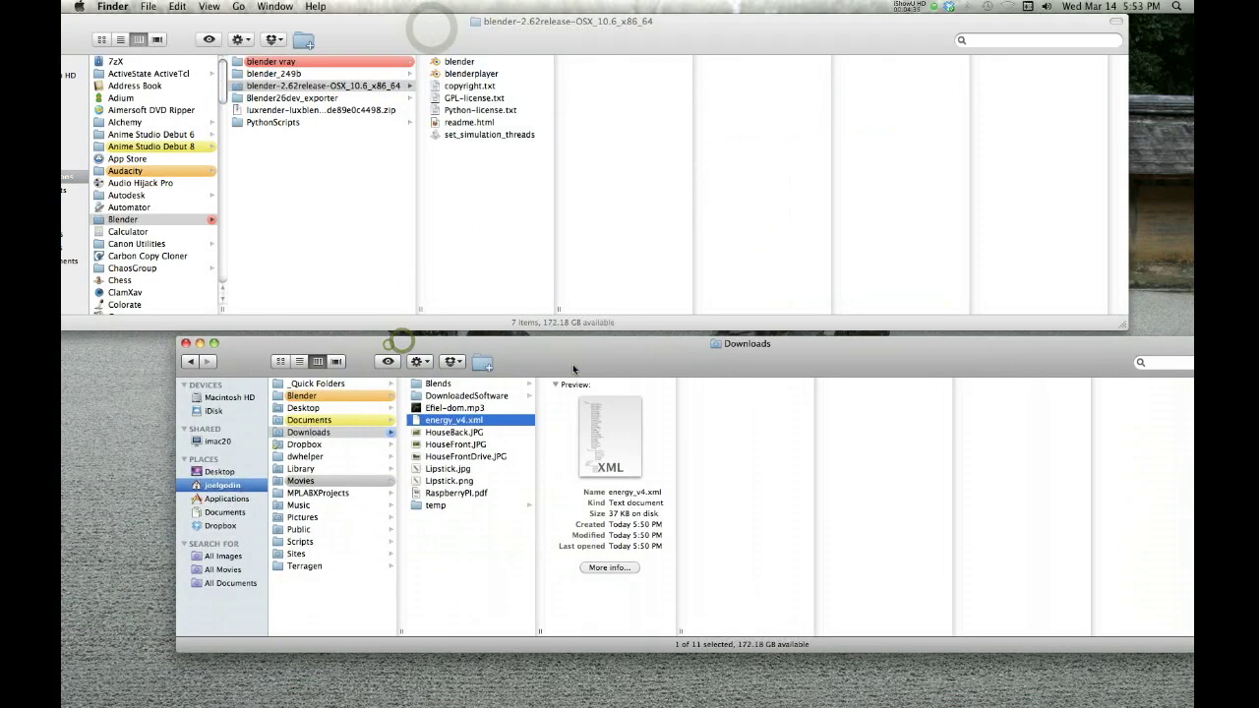
{"action": "left_click", "coordinate": [185, 344]}
{"action": "left_click_drag", "start_coordinate": [98, 29], "coordinate": [207, 66]}
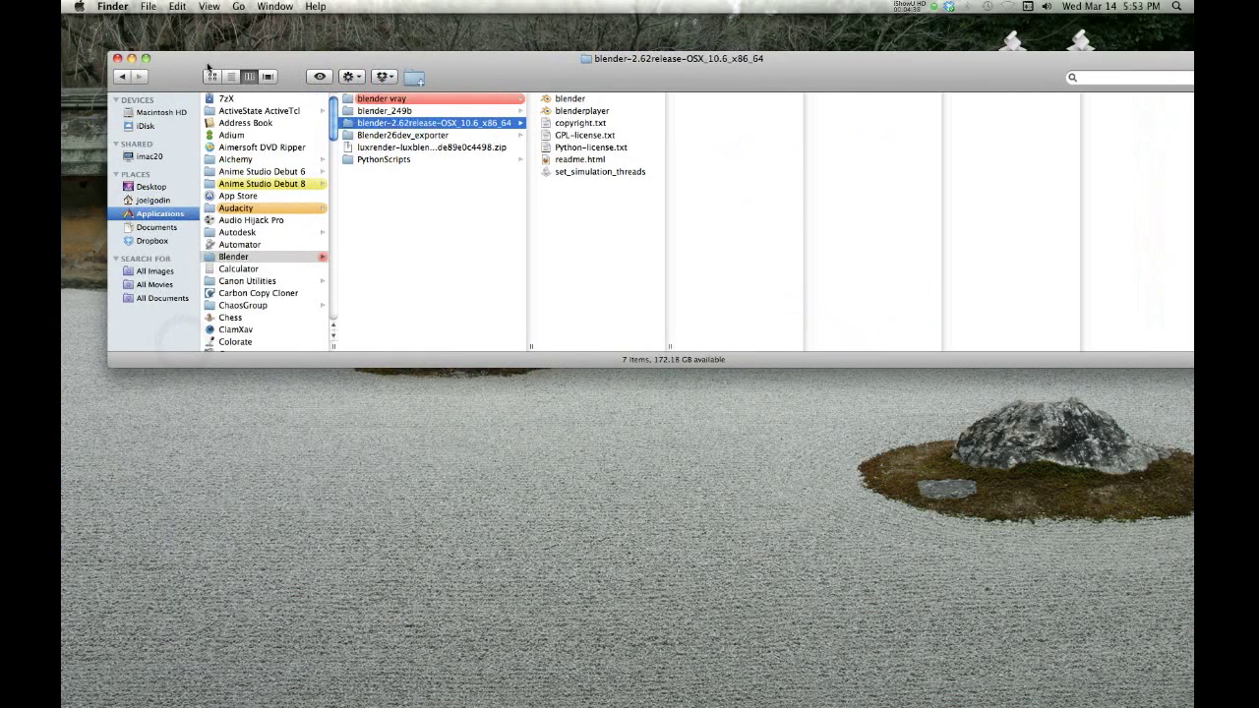
{"action": "left_click", "coordinate": [118, 60]}
{"action": "mouse_move", "coordinate": [65, 137]}
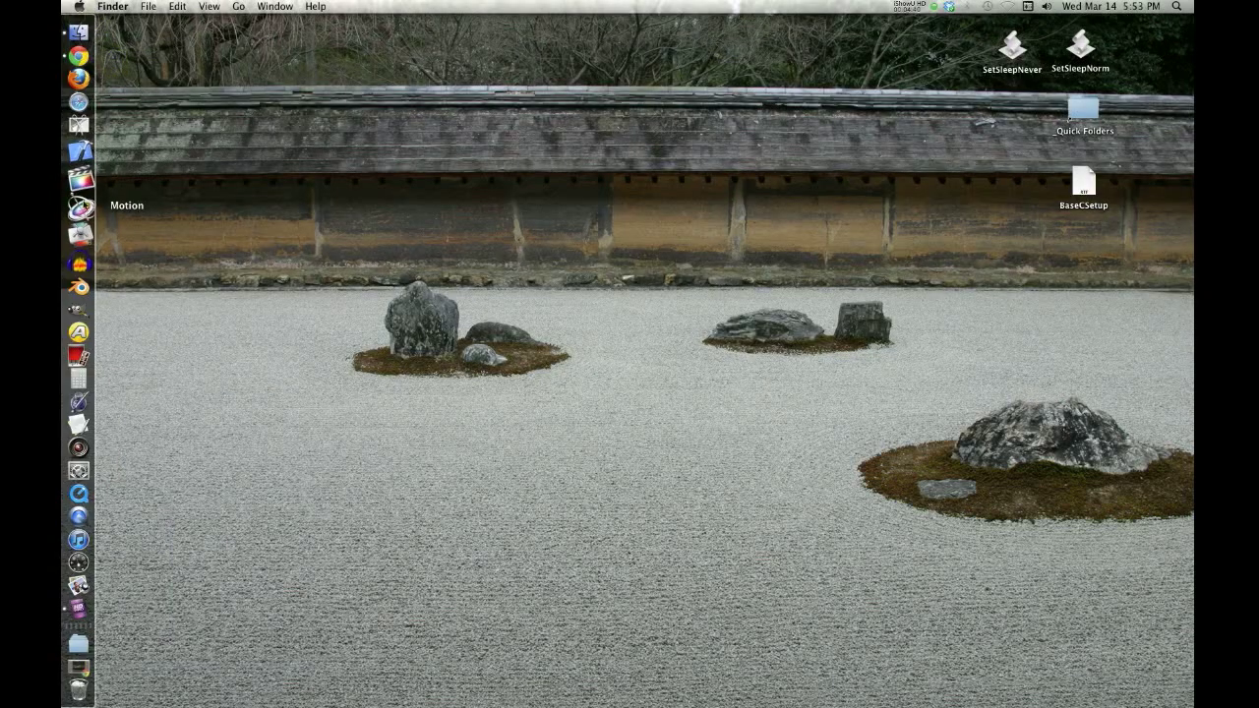
{"action": "left_click", "coordinate": [85, 277]}
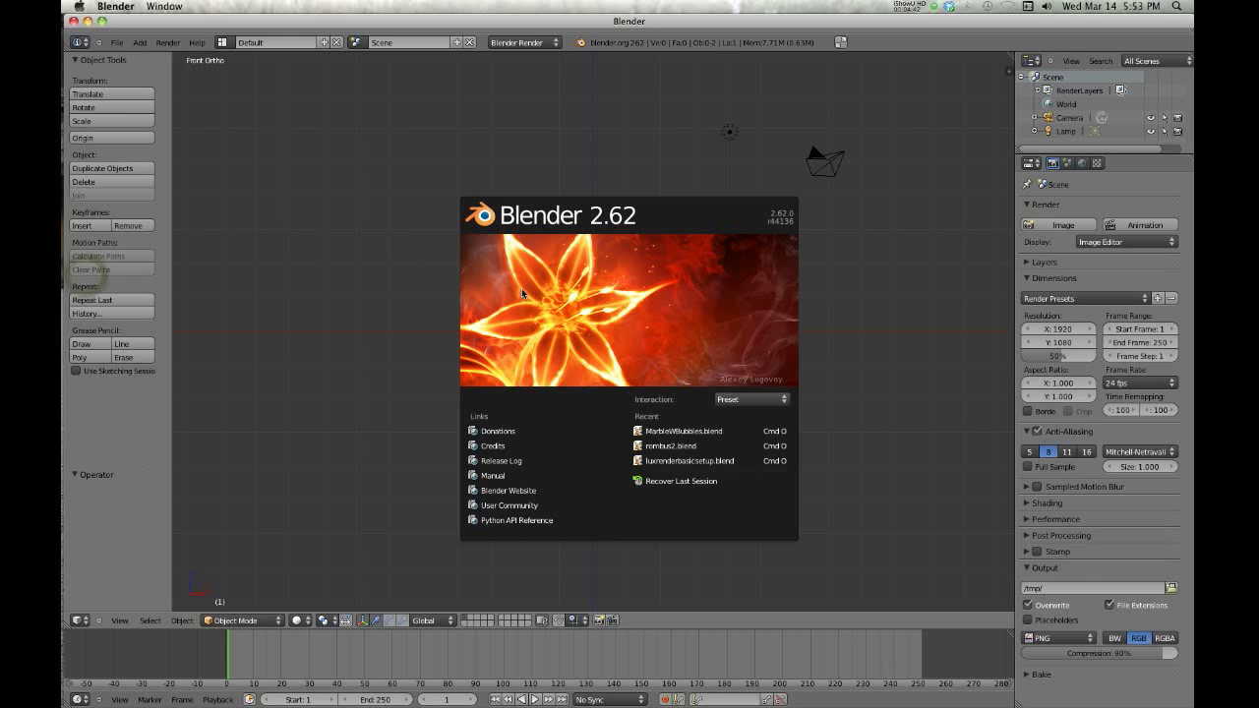
- In User Preferences > Themes, choose the Energy V4 preset and close the preferences window
{"action": "left_click", "coordinate": [360, 399]}
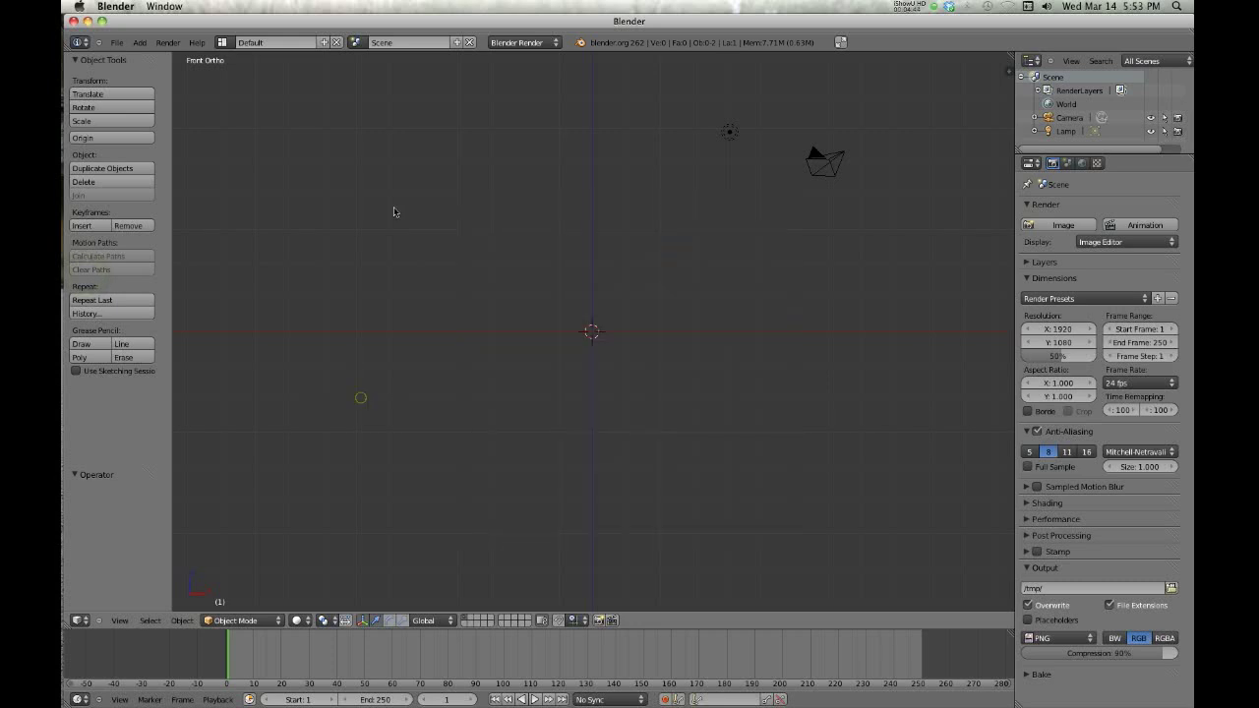
{"action": "left_click", "coordinate": [115, 44]}
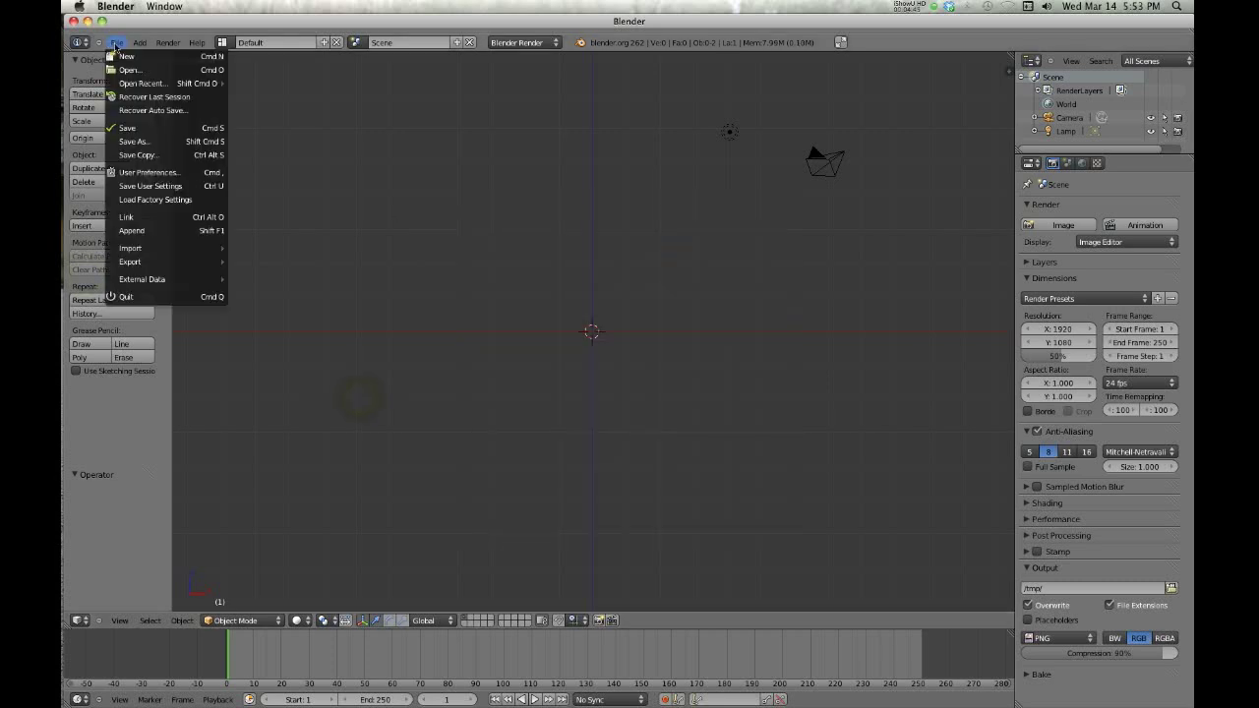
{"action": "left_click", "coordinate": [158, 172]}
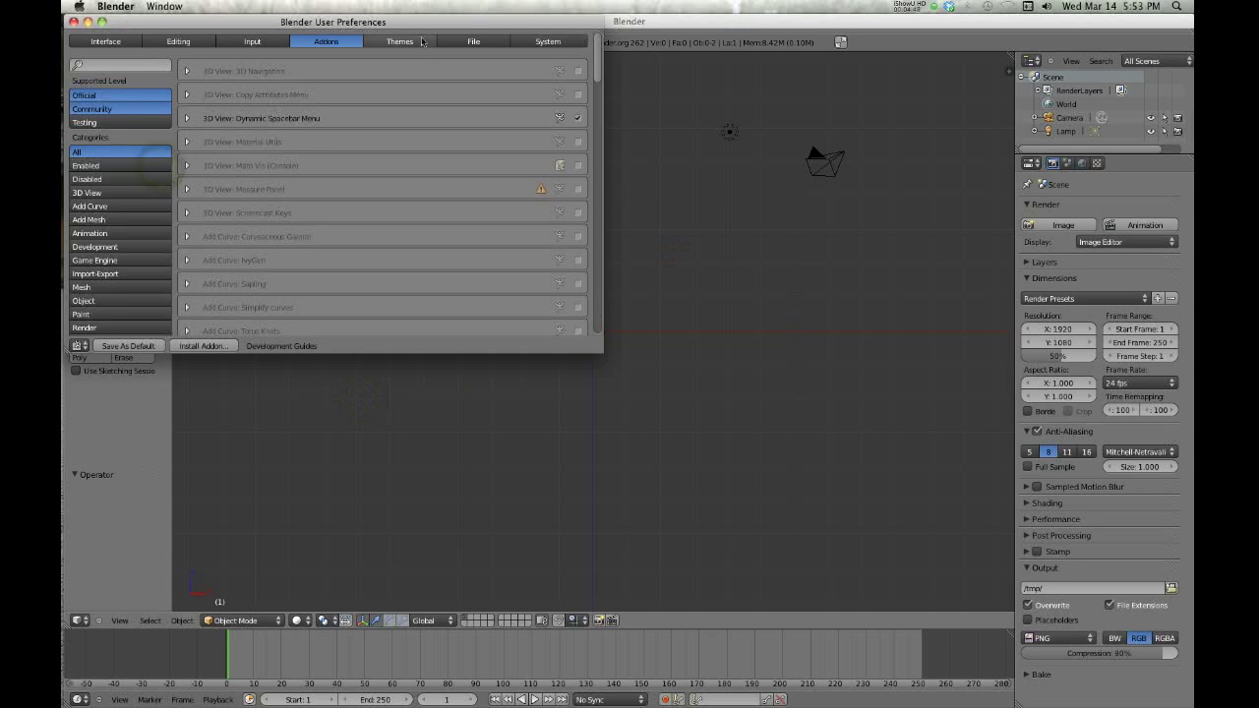
{"action": "left_click", "coordinate": [399, 42]}
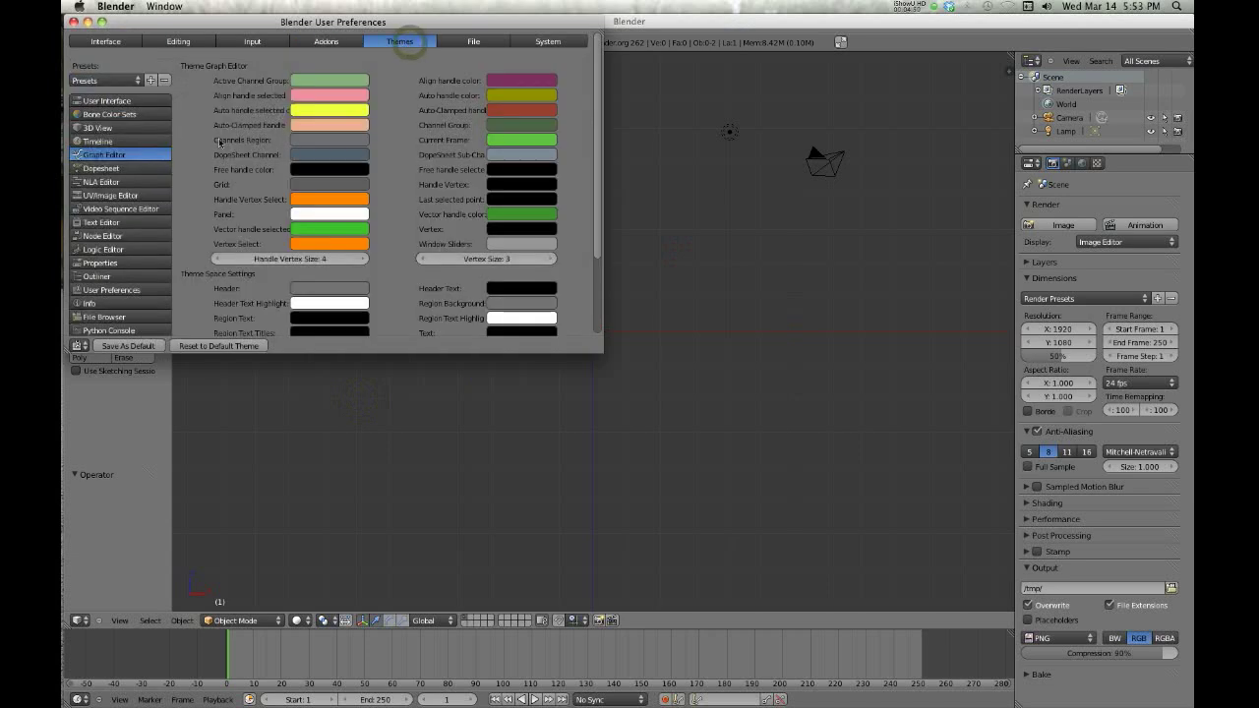
{"action": "left_click", "coordinate": [116, 82]}
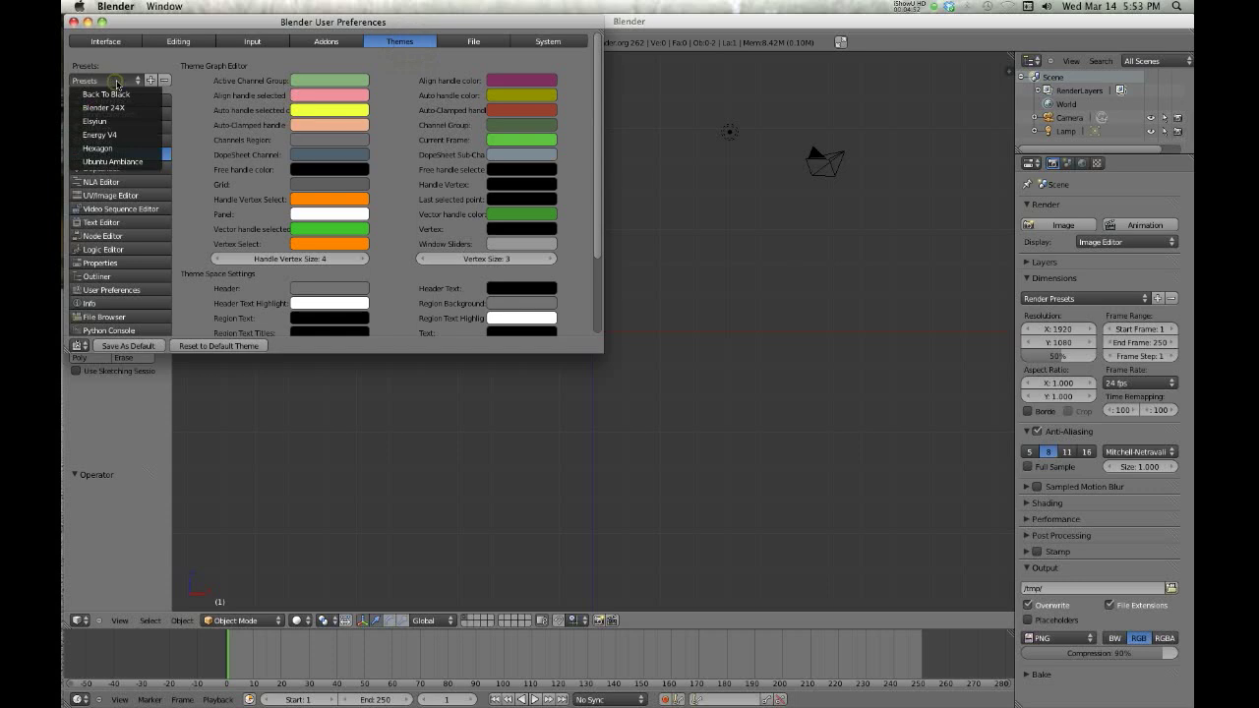
{"action": "left_click", "coordinate": [118, 139]}
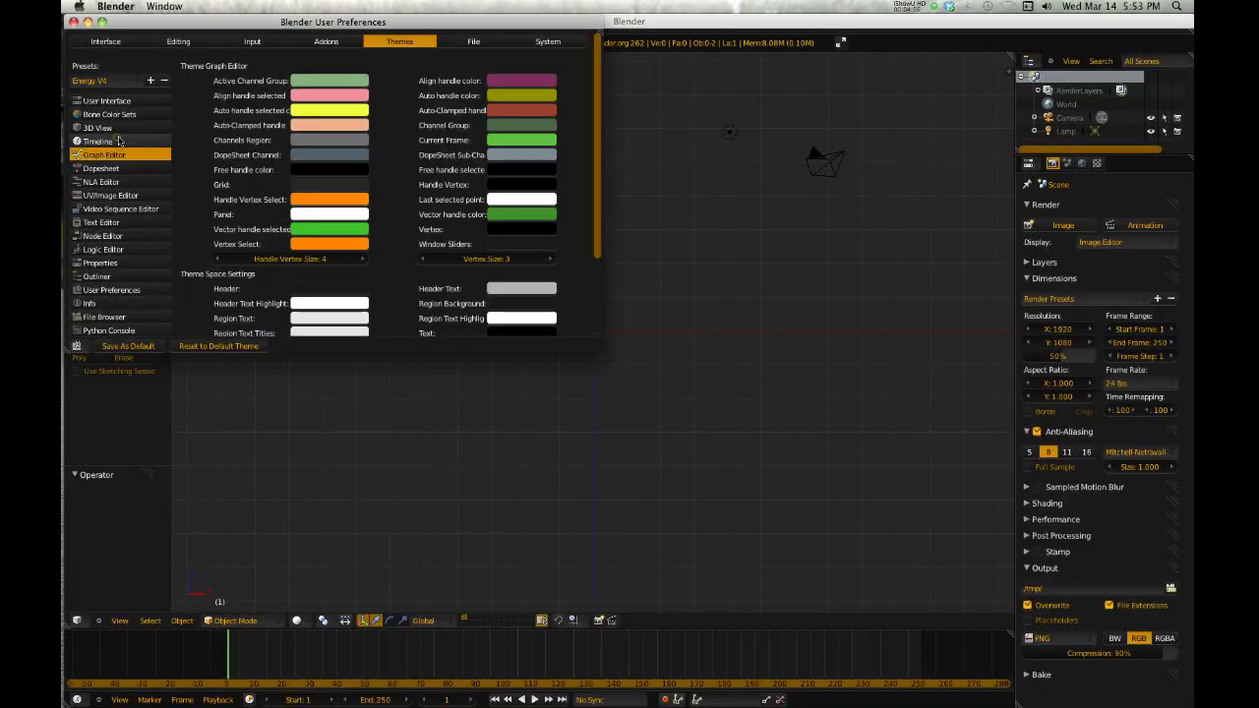
{"action": "left_click", "coordinate": [73, 22]}
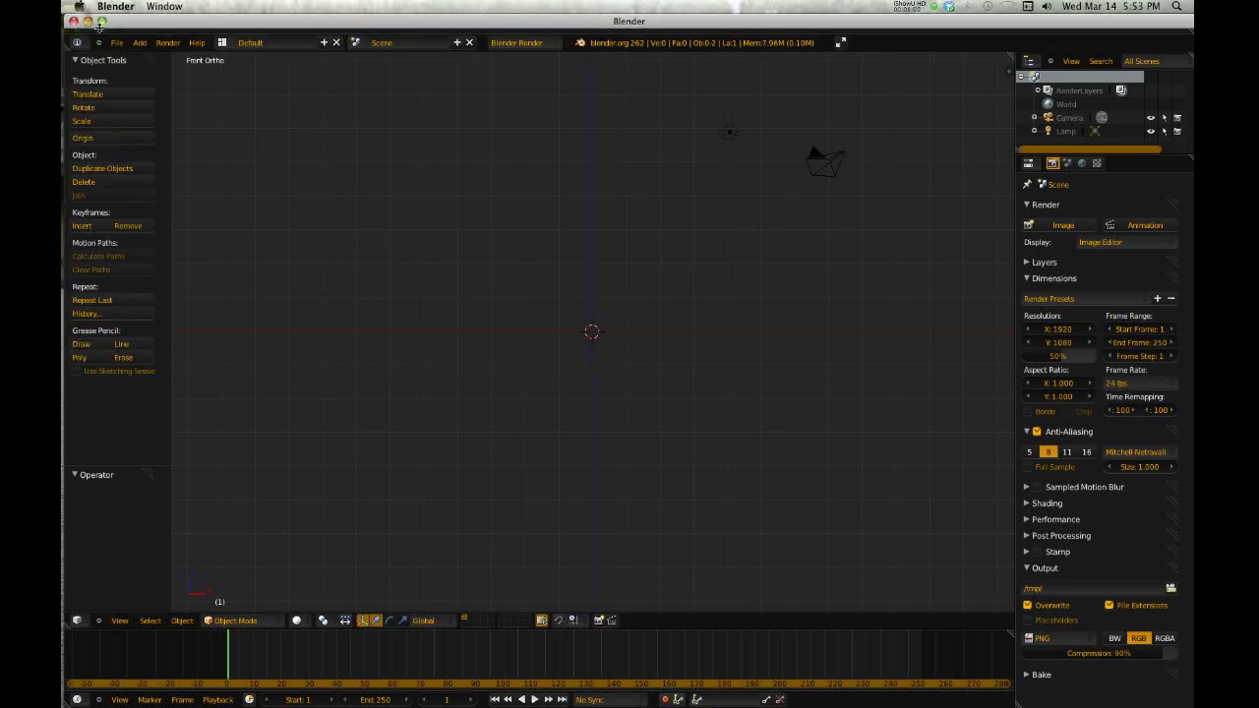
- Reopen User Preferences, reset to the default theme, and try the Back To Black preset
{"action": "left_click", "coordinate": [115, 41]}
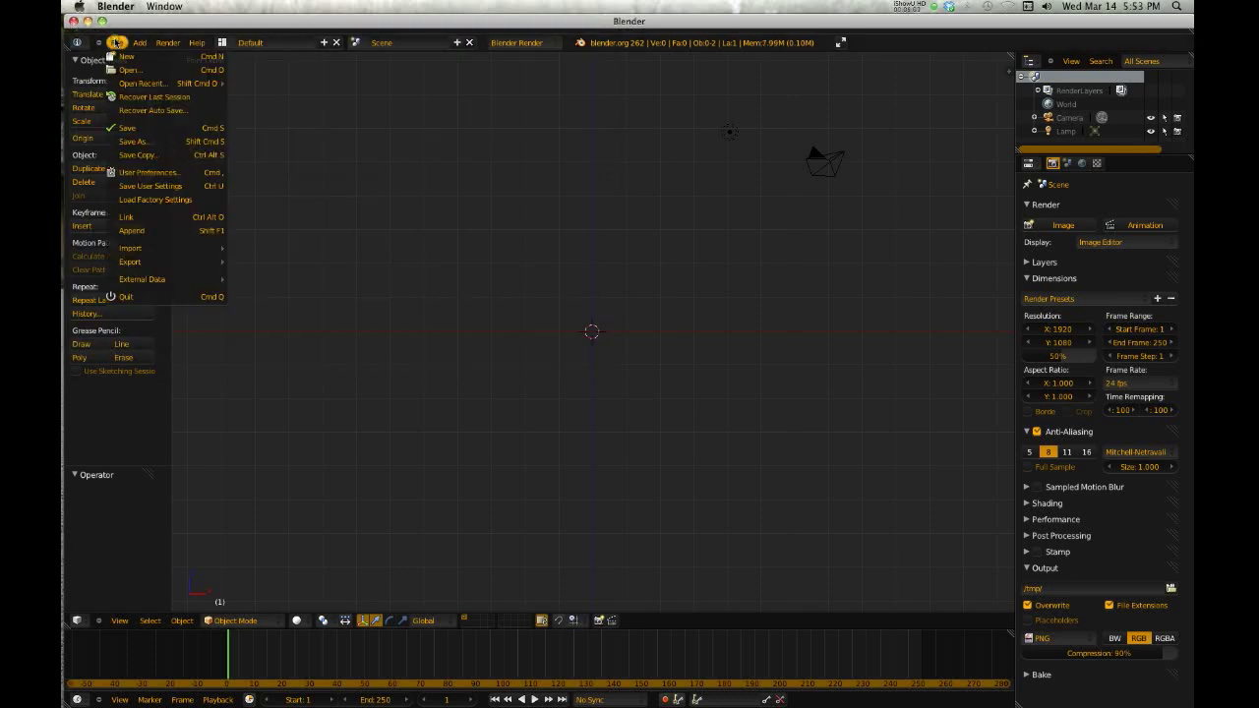
{"action": "left_click", "coordinate": [155, 171]}
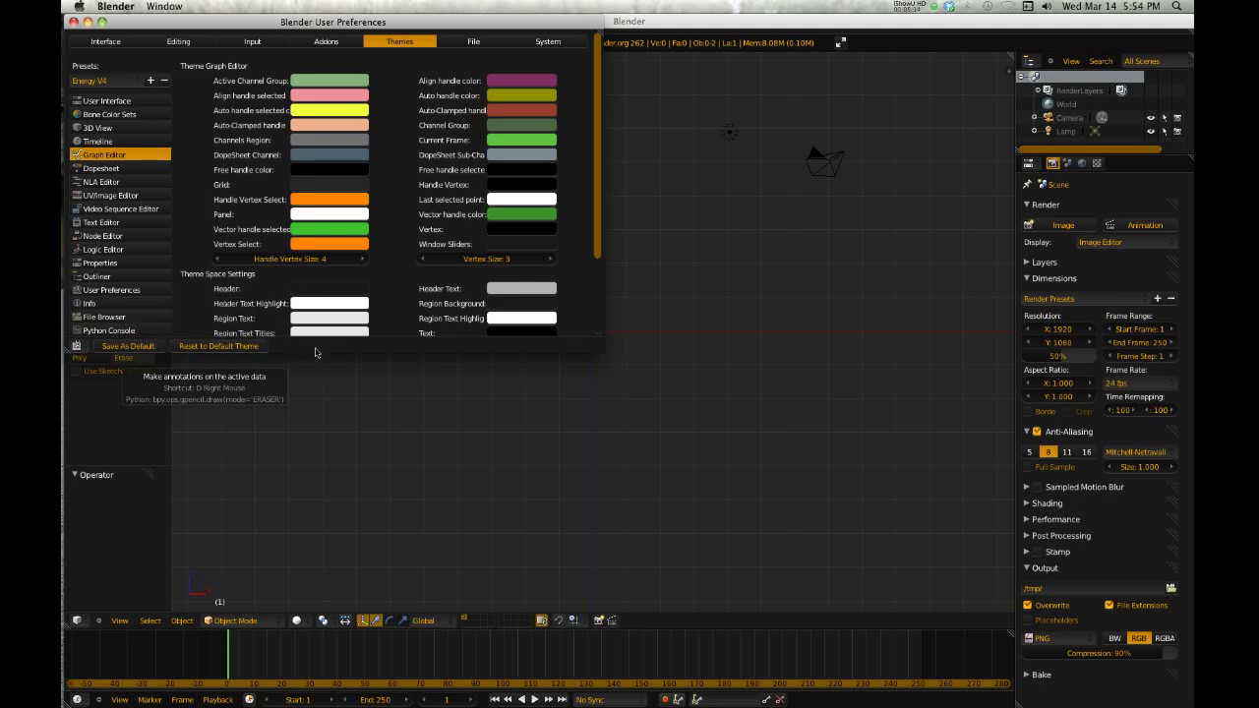
{"action": "left_click", "coordinate": [222, 346]}
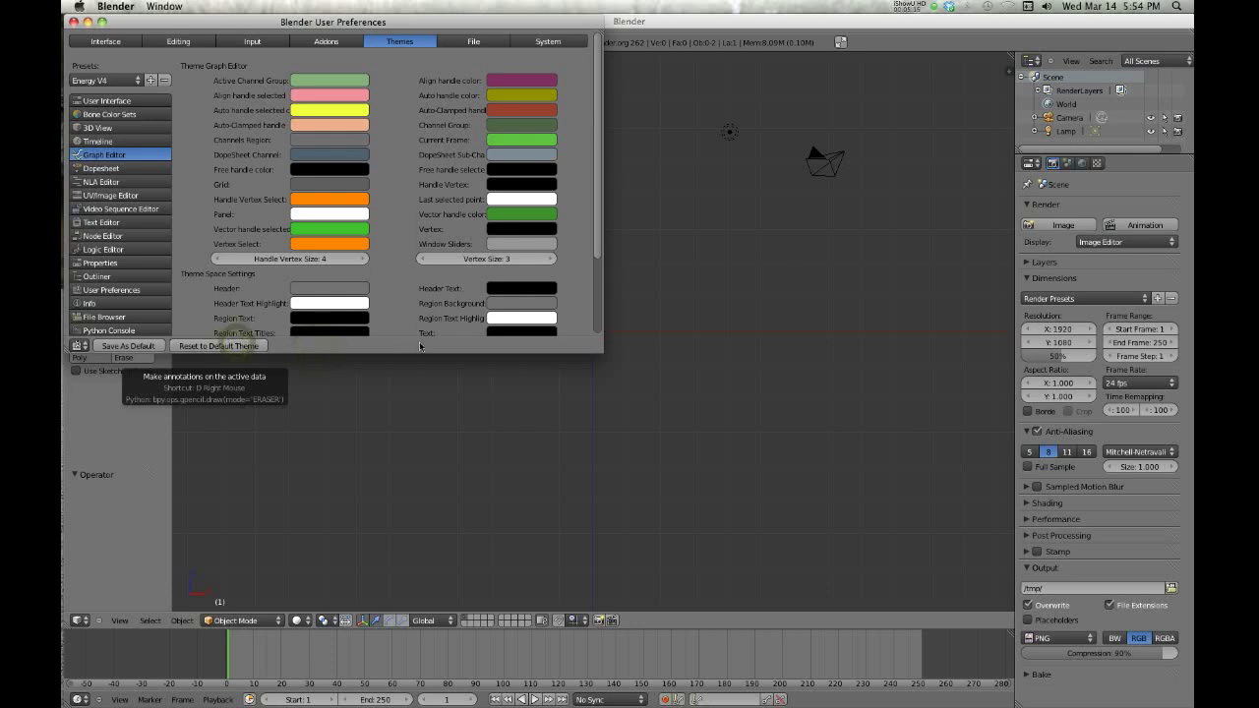
{"action": "left_click", "coordinate": [106, 79]}
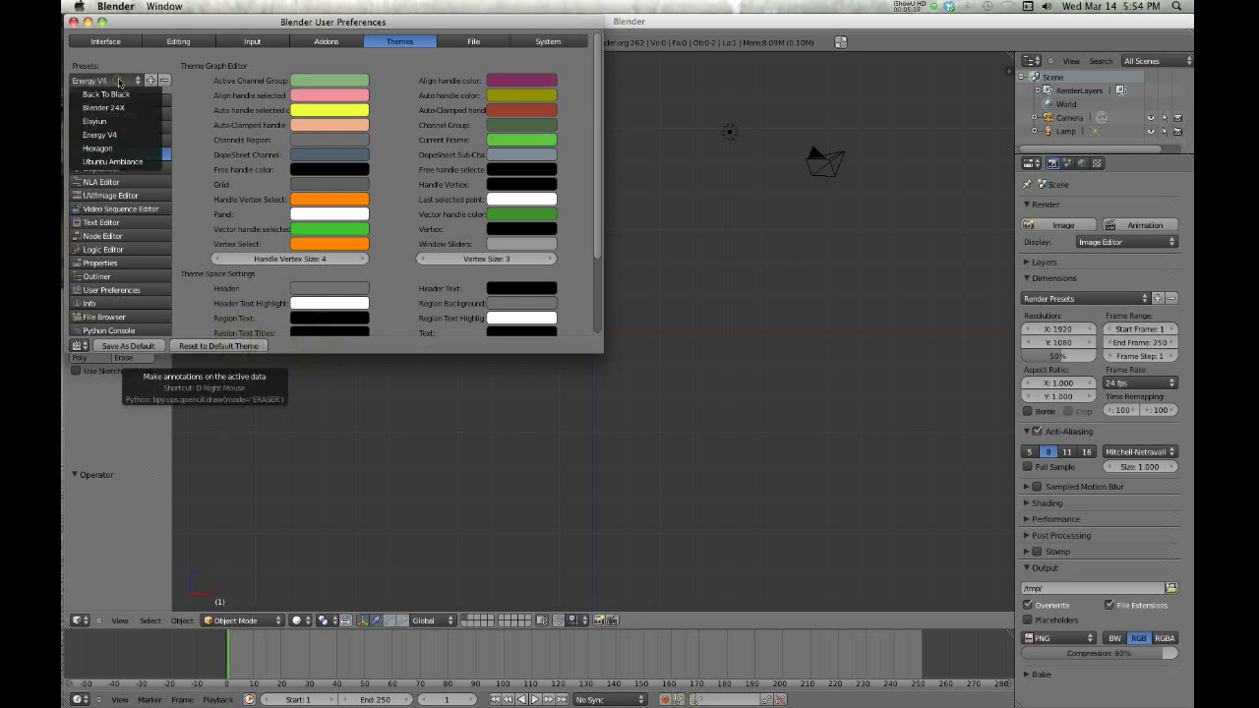
{"action": "left_click", "coordinate": [116, 91]}
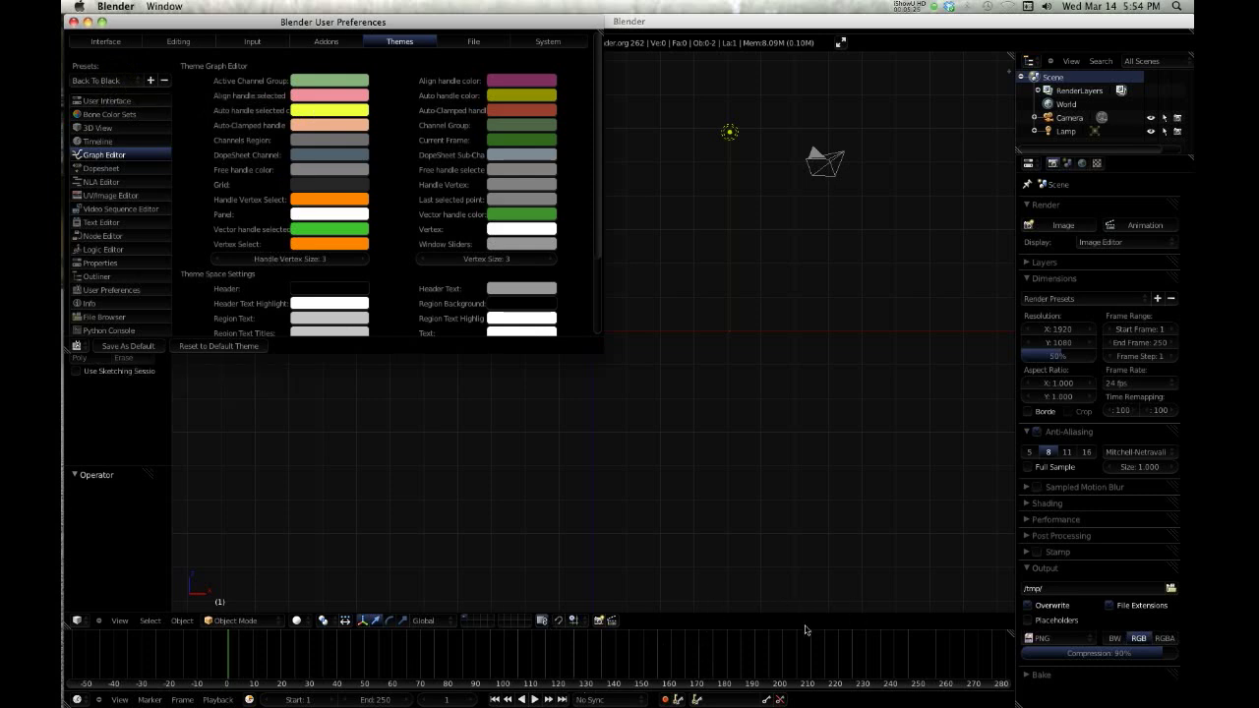
- Try the Elsyiun preset, then switch back to Energy V4 and close the preferences
{"action": "left_click", "coordinate": [103, 82]}
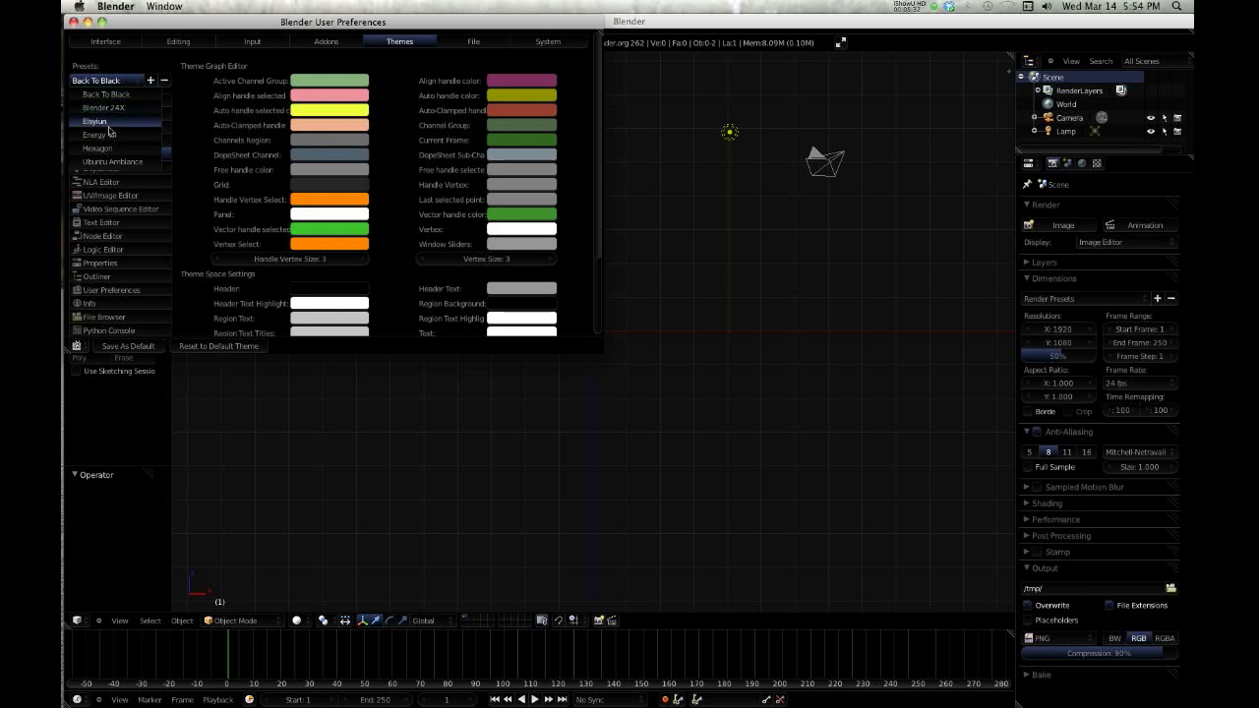
{"action": "left_click", "coordinate": [112, 121]}
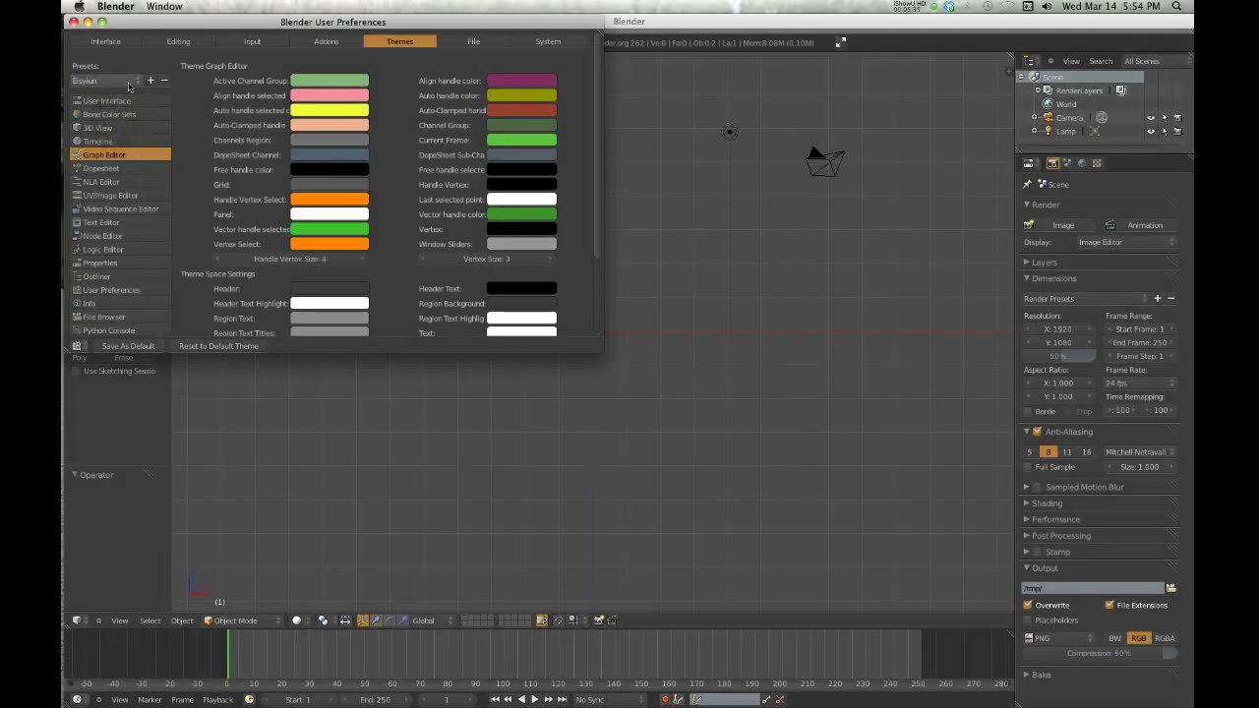
{"action": "left_click", "coordinate": [127, 82]}
{"action": "left_click", "coordinate": [99, 135]}
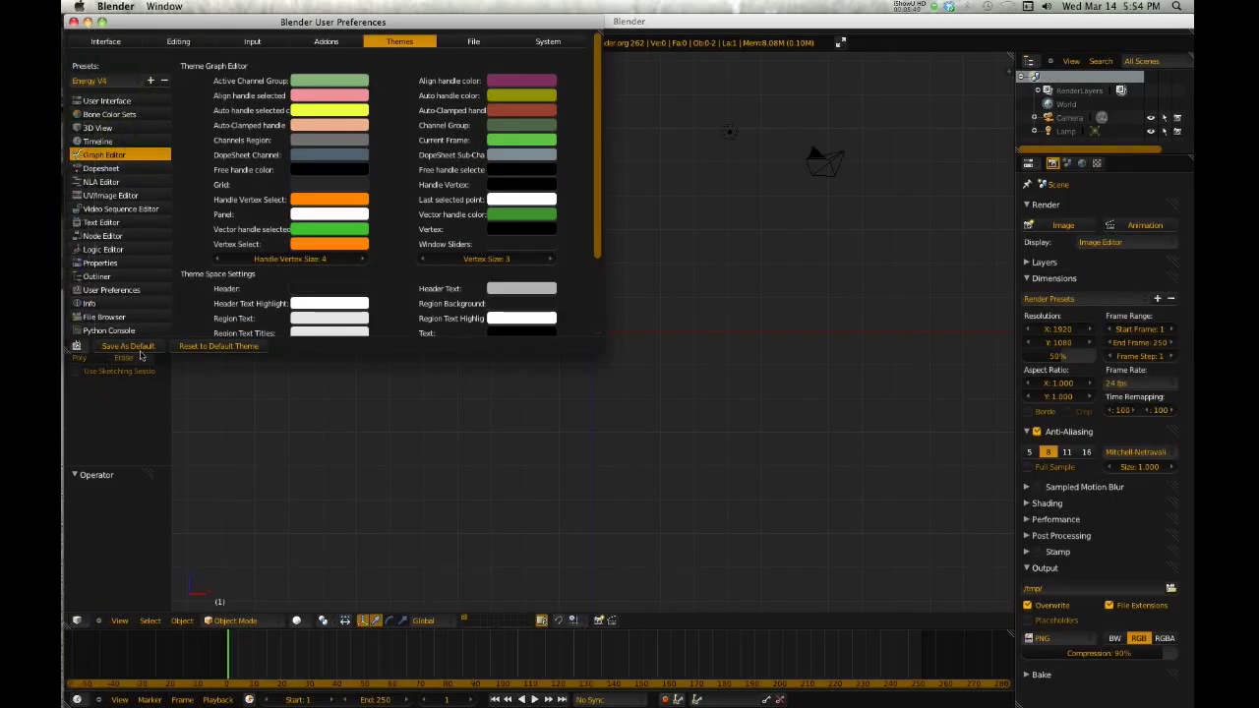
{"action": "left_click", "coordinate": [73, 21]}
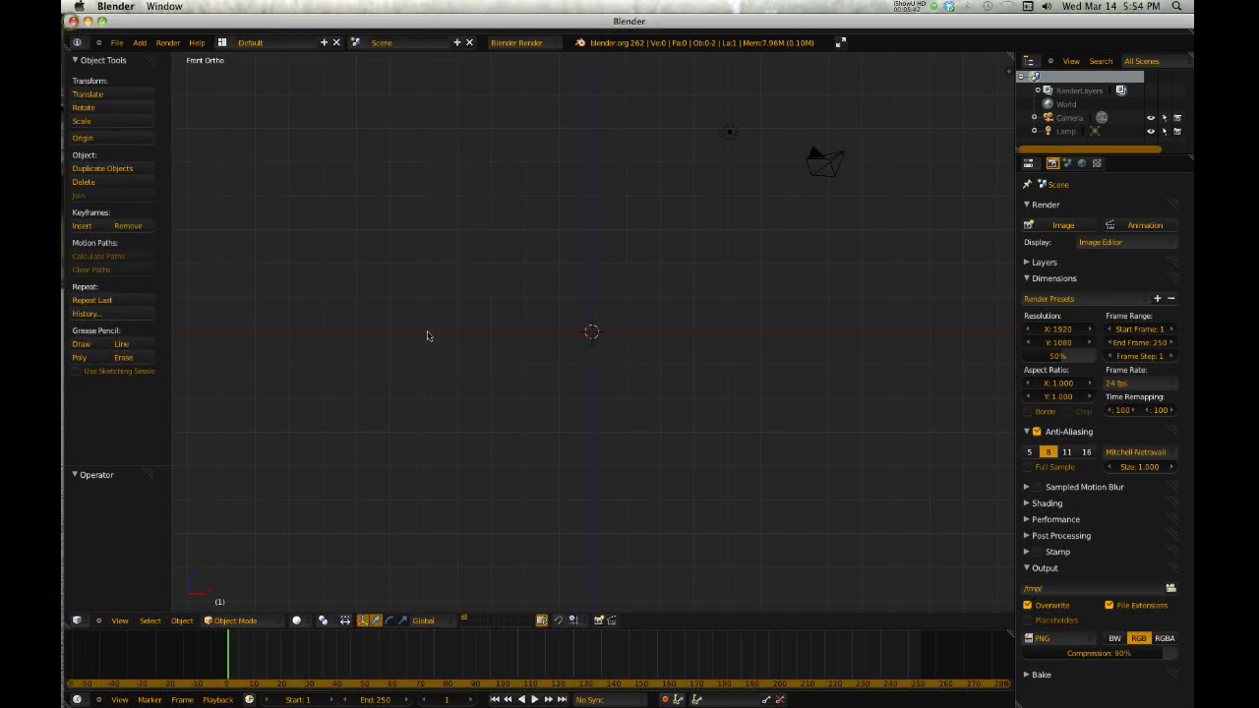
- Add a cube from the Space menu and scale it up by 1.869
{"action": "key", "text": "space"}
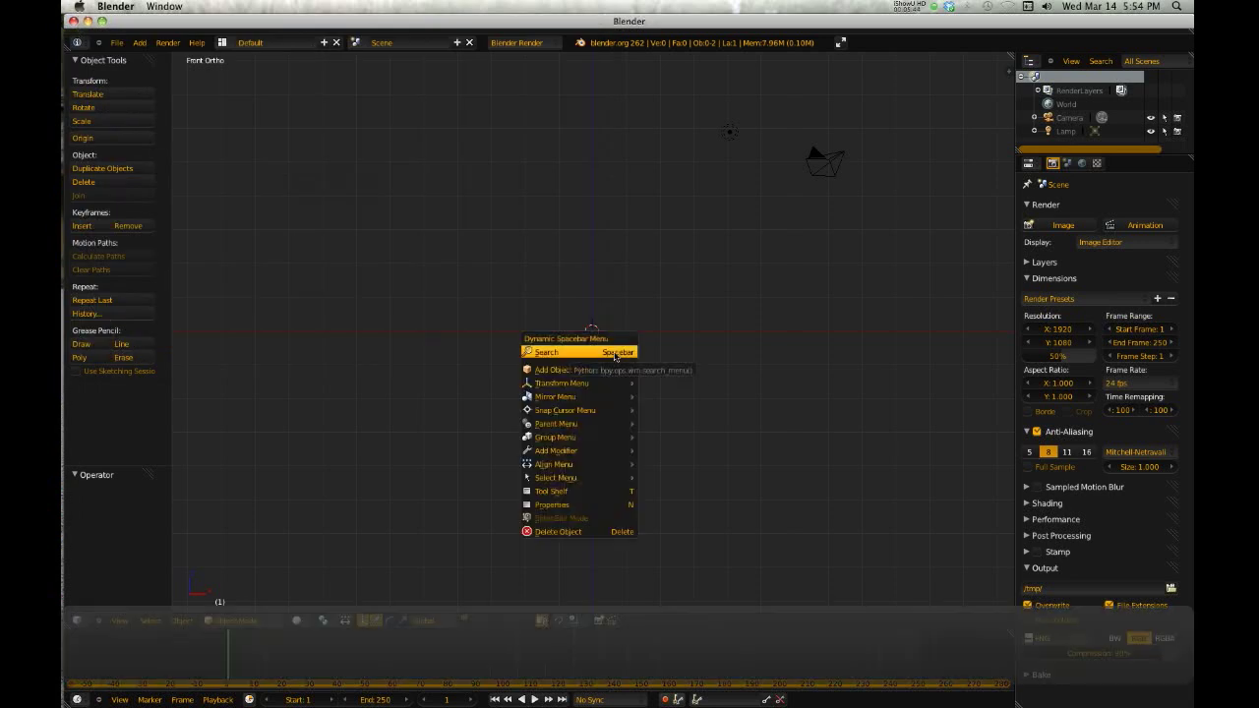
{"action": "mouse_move", "coordinate": [617, 374]}
{"action": "mouse_move", "coordinate": [673, 374]}
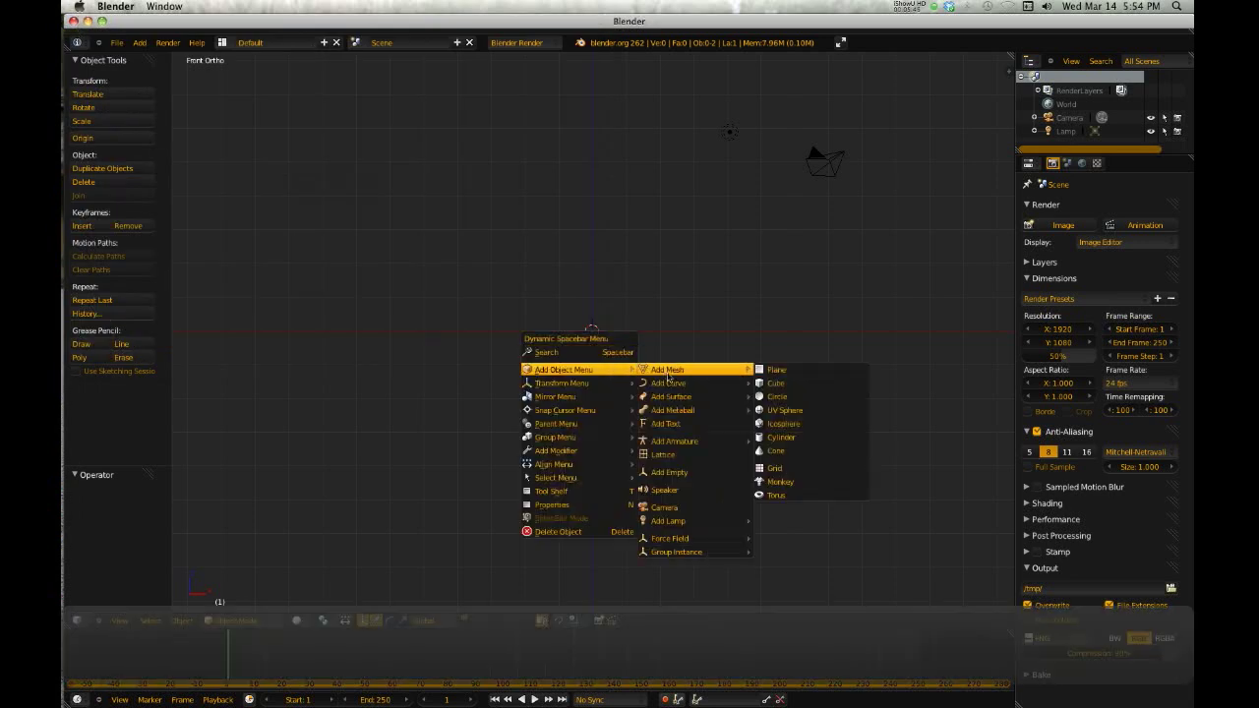
{"action": "left_click", "coordinate": [778, 384]}
{"action": "key", "text": "s"}
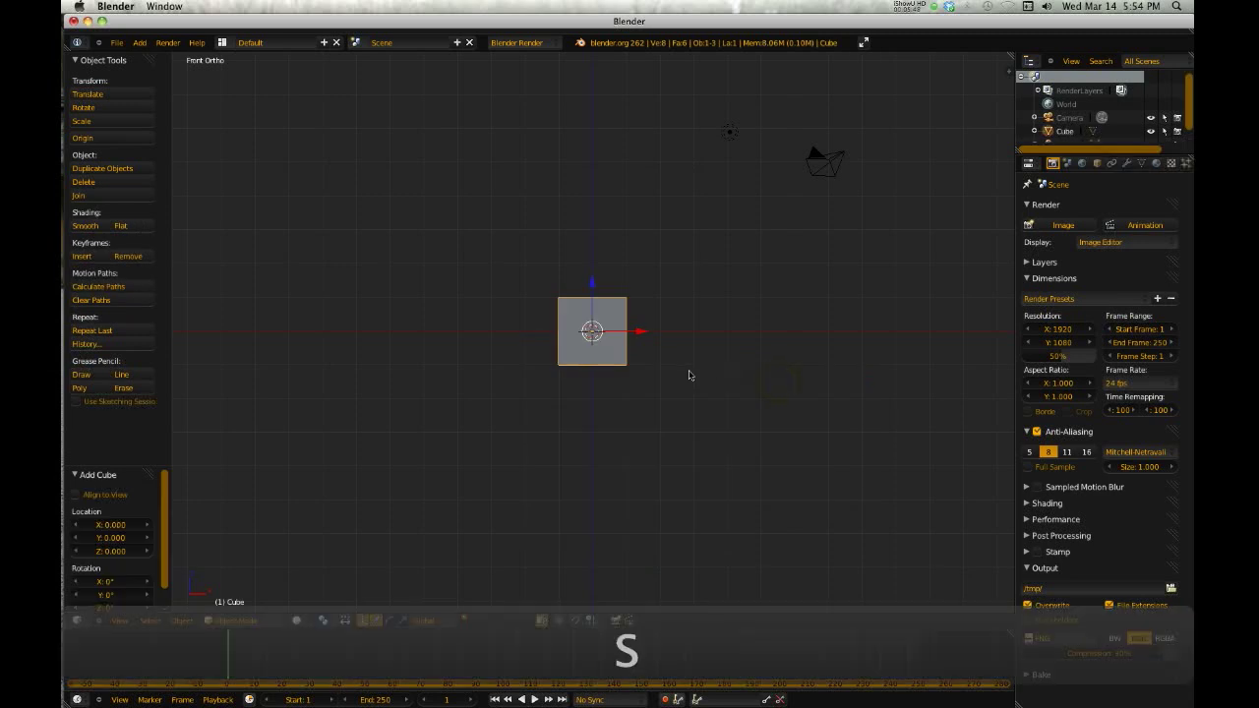
{"action": "left_click", "coordinate": [783, 368]}
- Place the 3D cursor beside the cube, orbit the view, and select the camera
{"action": "left_click", "coordinate": [805, 307]}
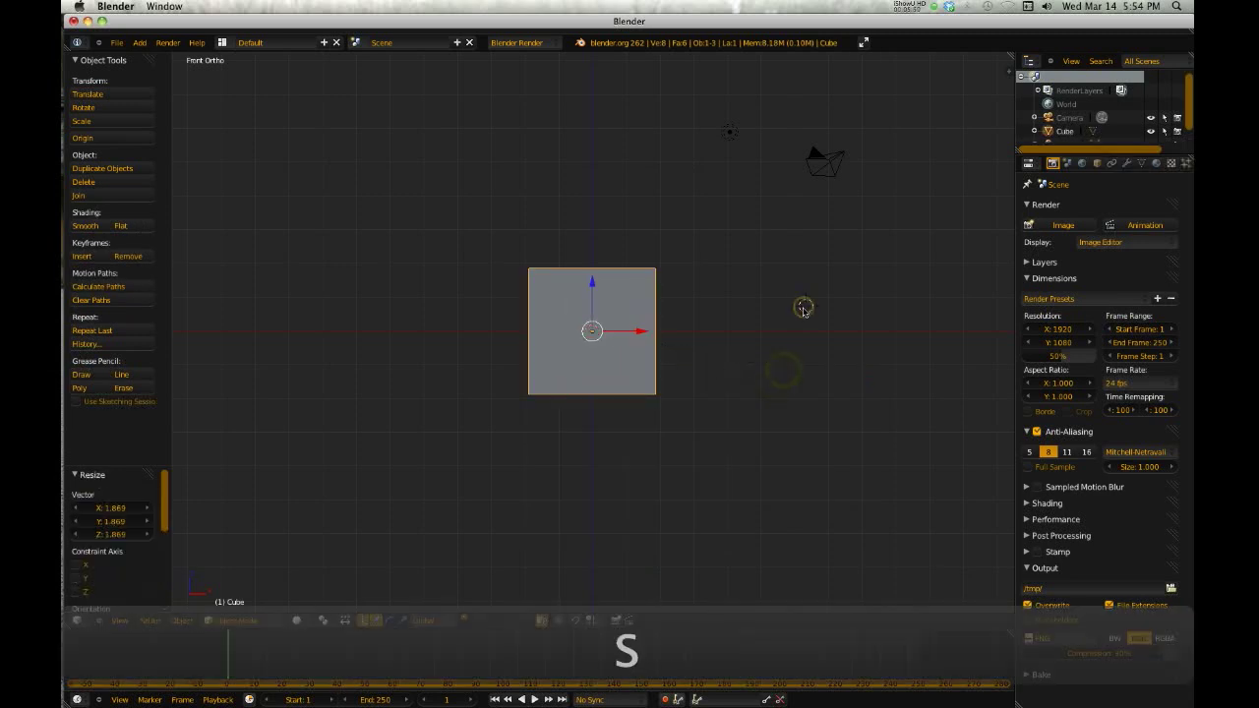
{"action": "middle_click_drag", "start_coordinate": [776, 313], "coordinate": [699, 368]}
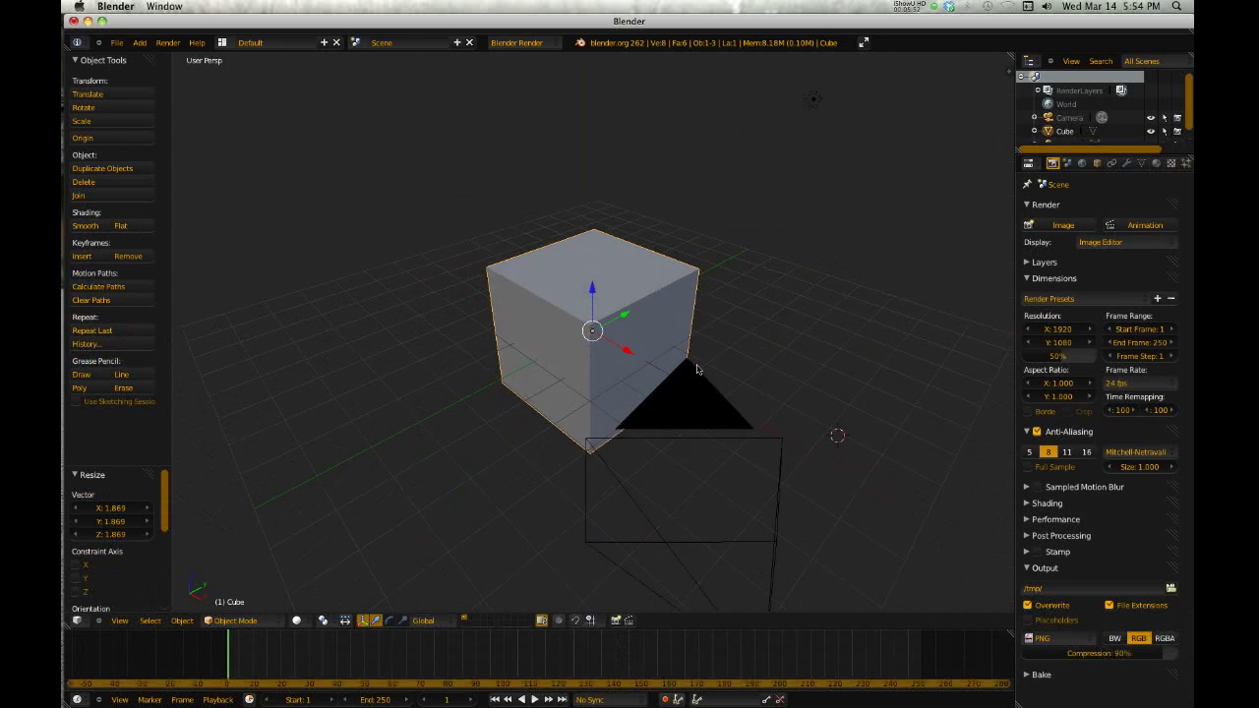
{"action": "right_click", "coordinate": [681, 413]}
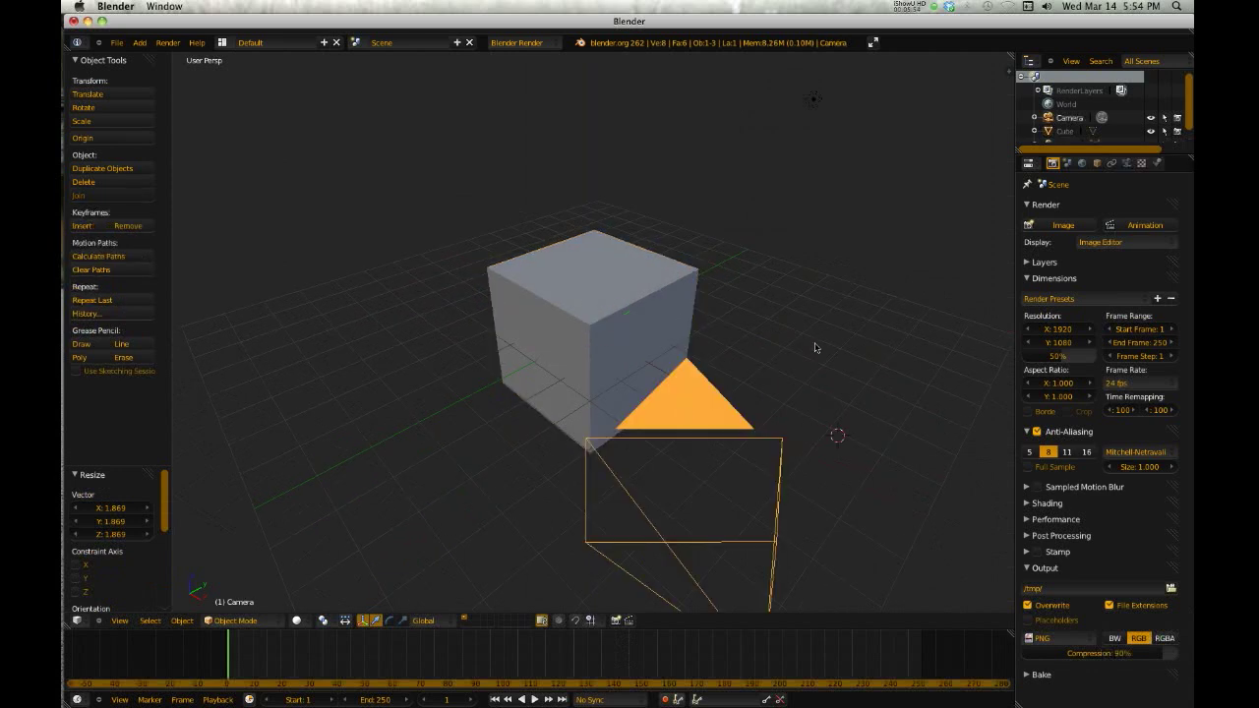
- Quit Blender, choosing Quit Anyway to discard the scene changes
{"action": "left_click", "coordinate": [115, 6]}
{"action": "left_click", "coordinate": [128, 83]}
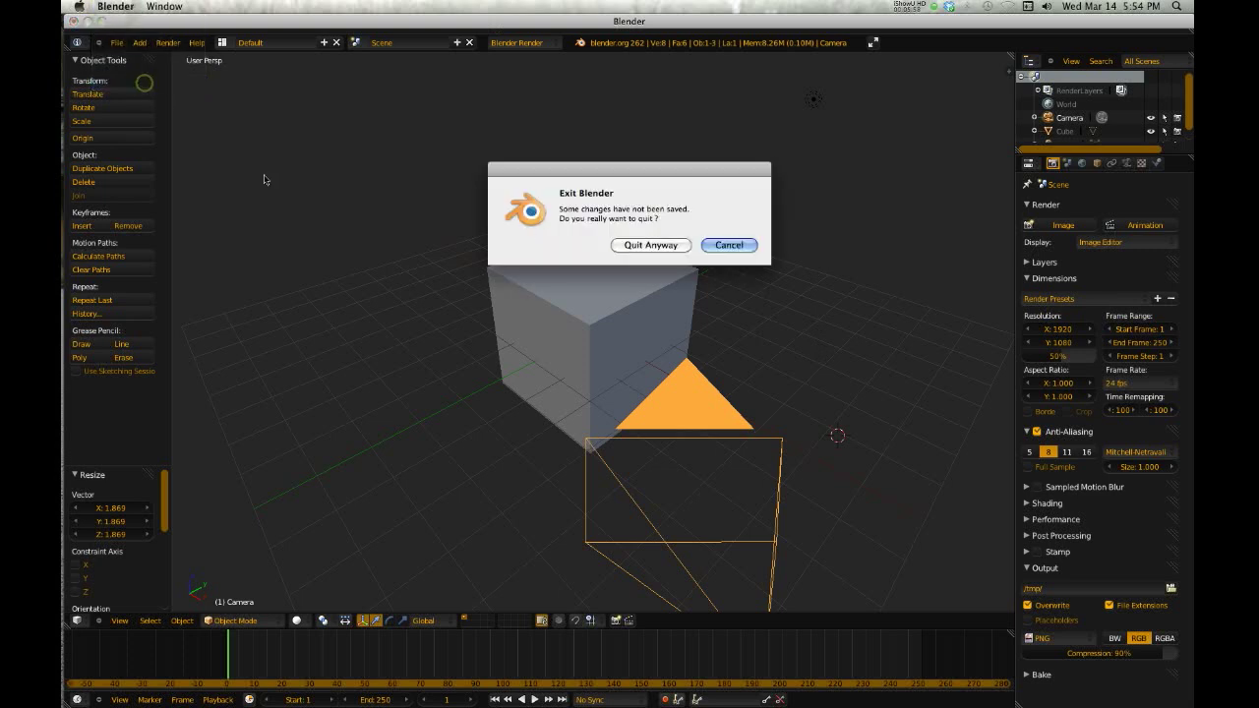
{"action": "left_click", "coordinate": [650, 245]}
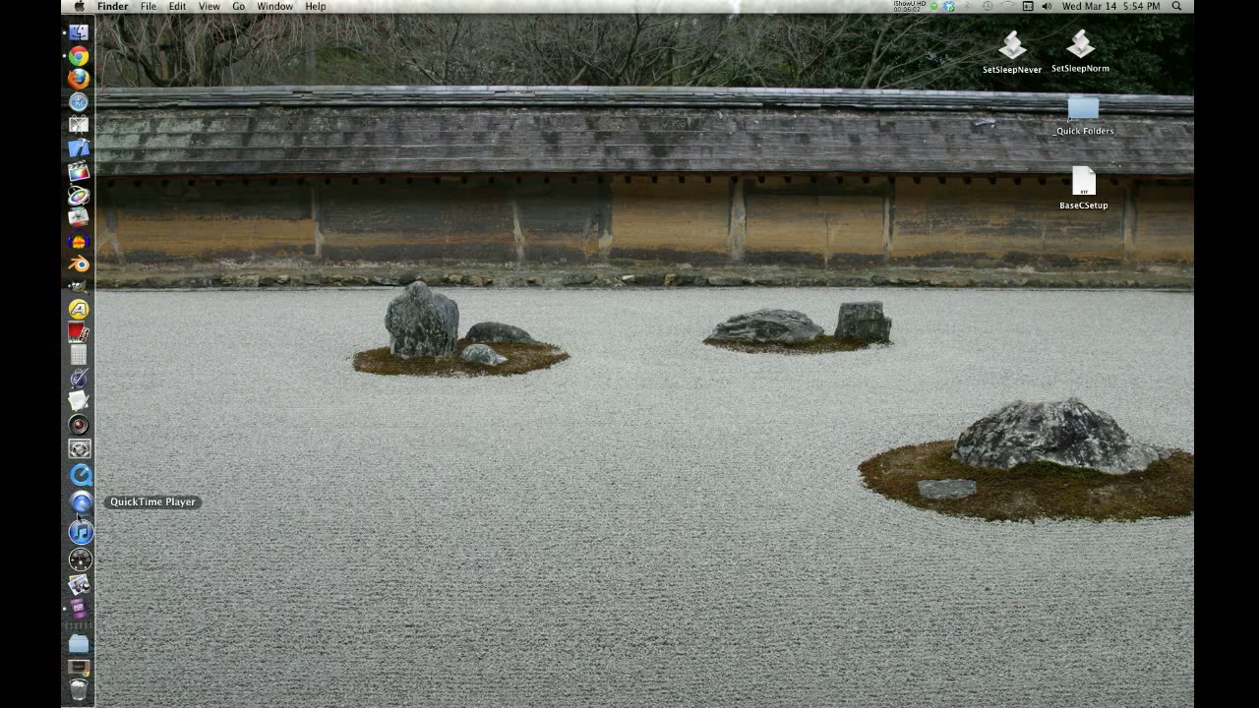
- Launch Chrome and start saving the 'Download Energy theme version 4' link
{"action": "left_click", "coordinate": [75, 69]}
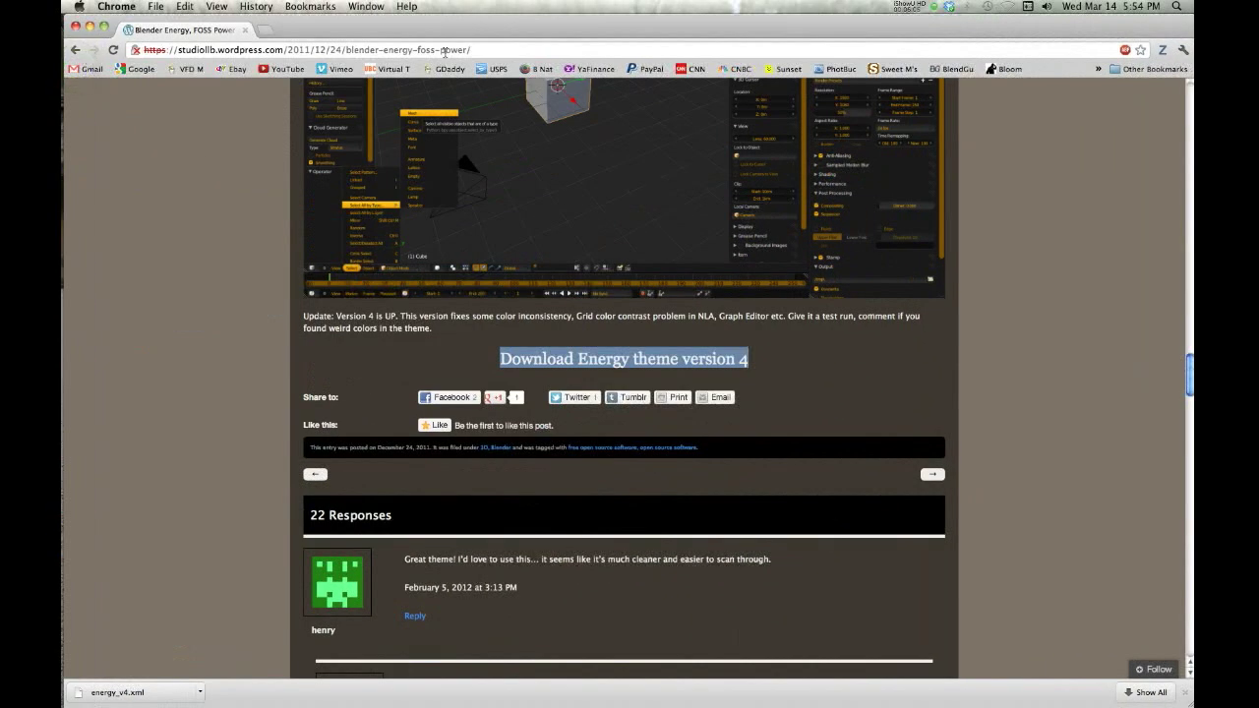
{"action": "right_click", "coordinate": [622, 364]}
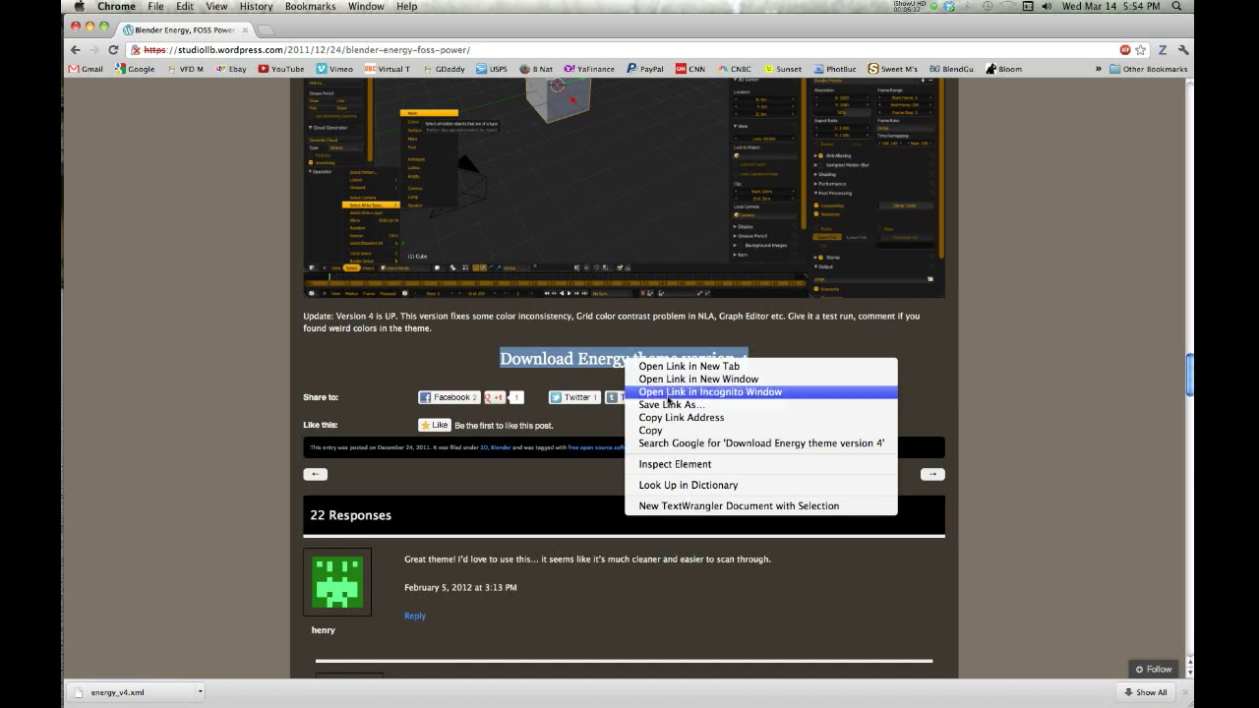
{"action": "left_click", "coordinate": [669, 405]}
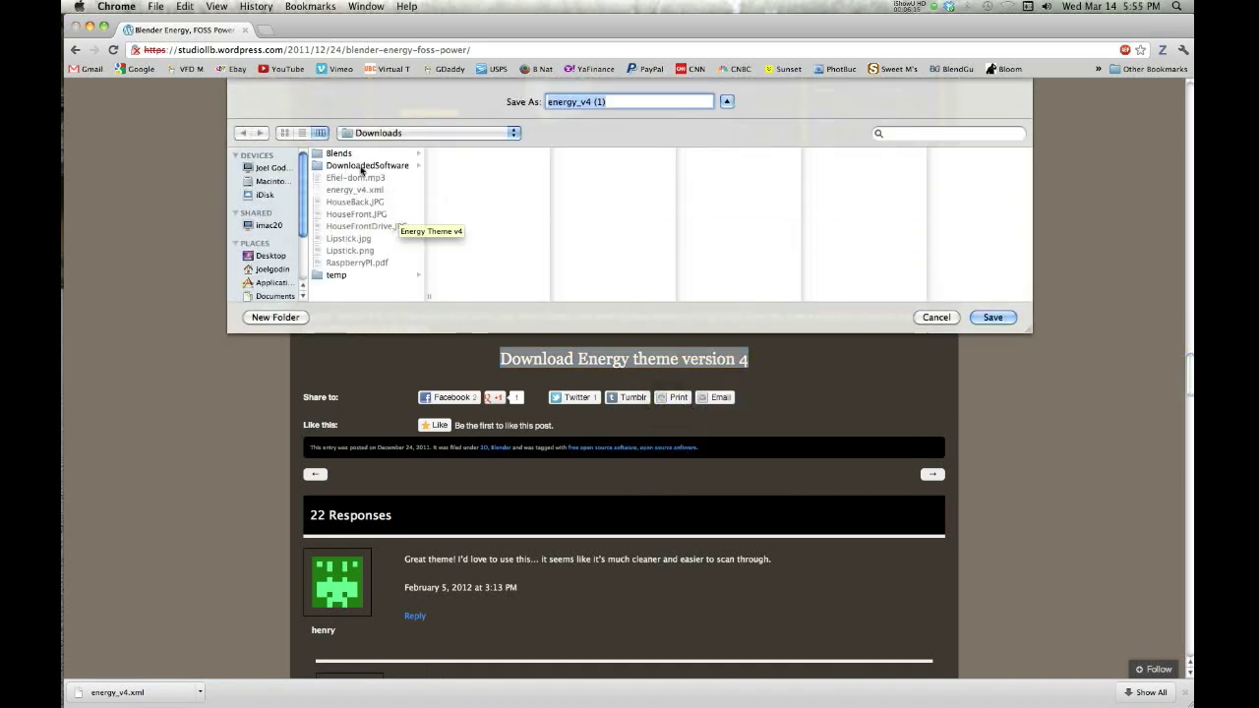
- Browse DownloadedSoftware, return to Downloads, and set the file name to energy_v4.xml
{"action": "left_click", "coordinate": [361, 165]}
{"action": "left_click", "coordinate": [346, 239]}
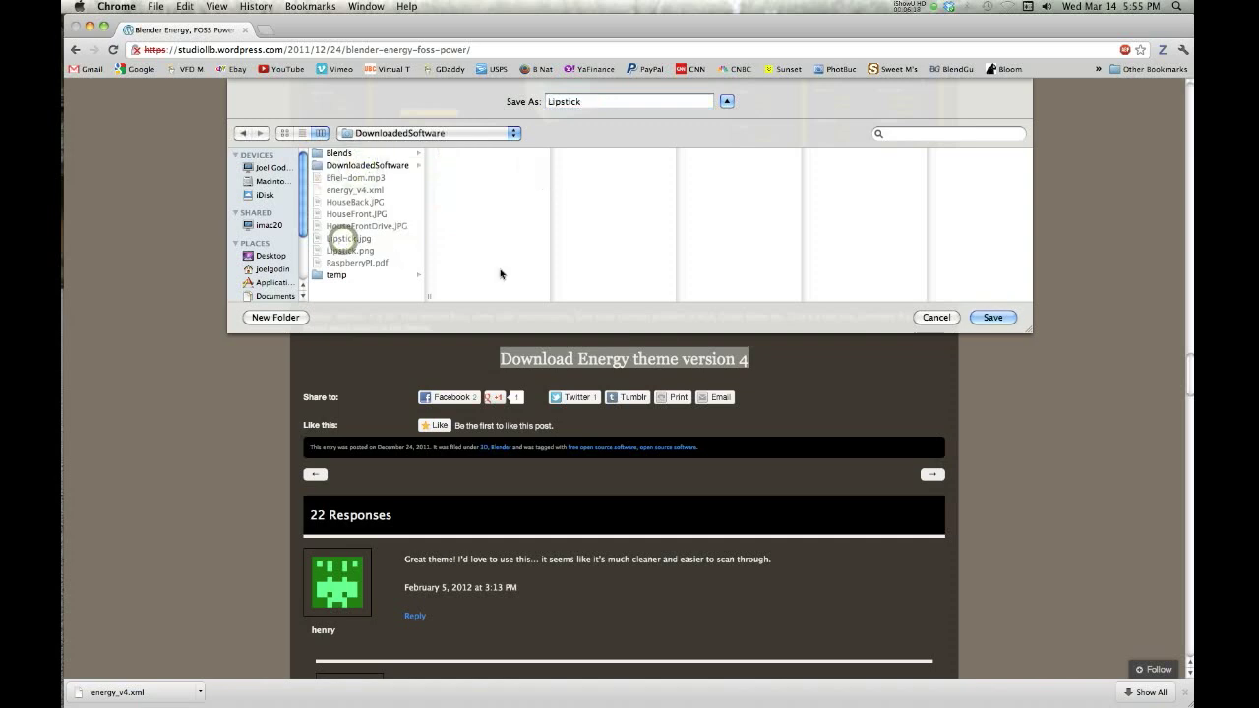
{"action": "left_click", "coordinate": [365, 285]}
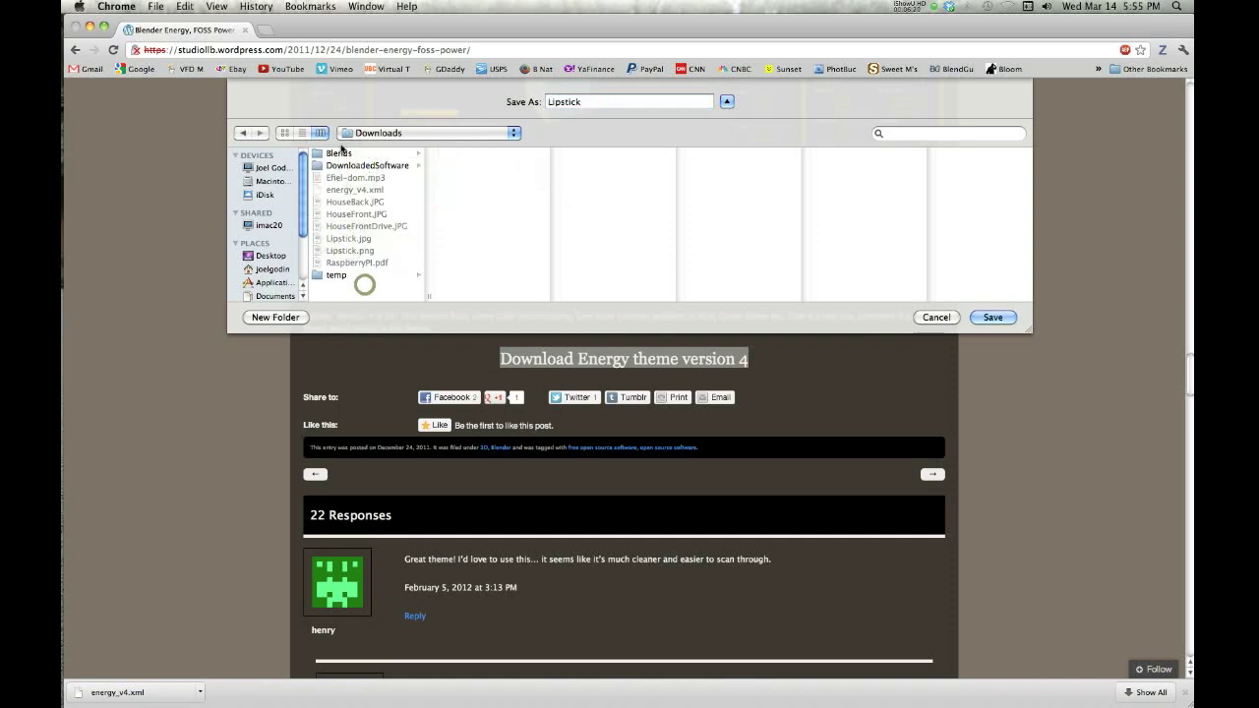
{"action": "left_click_drag", "start_coordinate": [350, 140], "coordinate": [591, 103]}
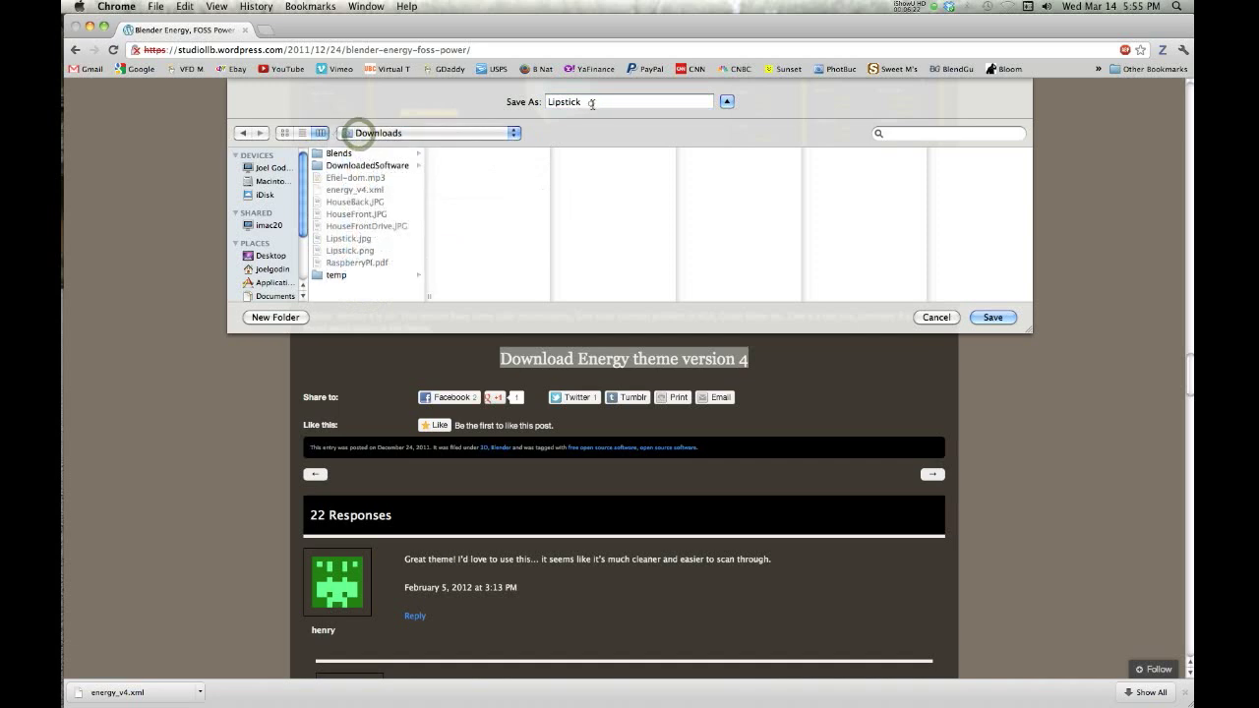
{"action": "double_click", "coordinate": [591, 103]}
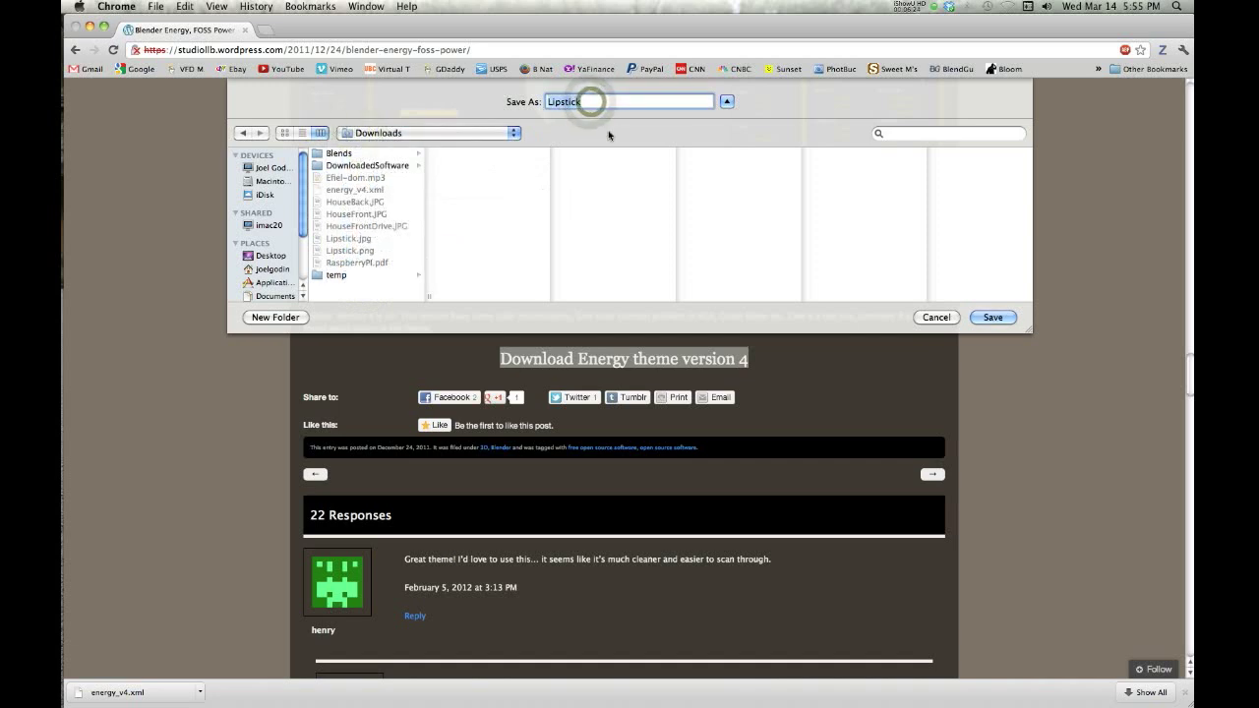
{"action": "key", "text": "BackSpace"}
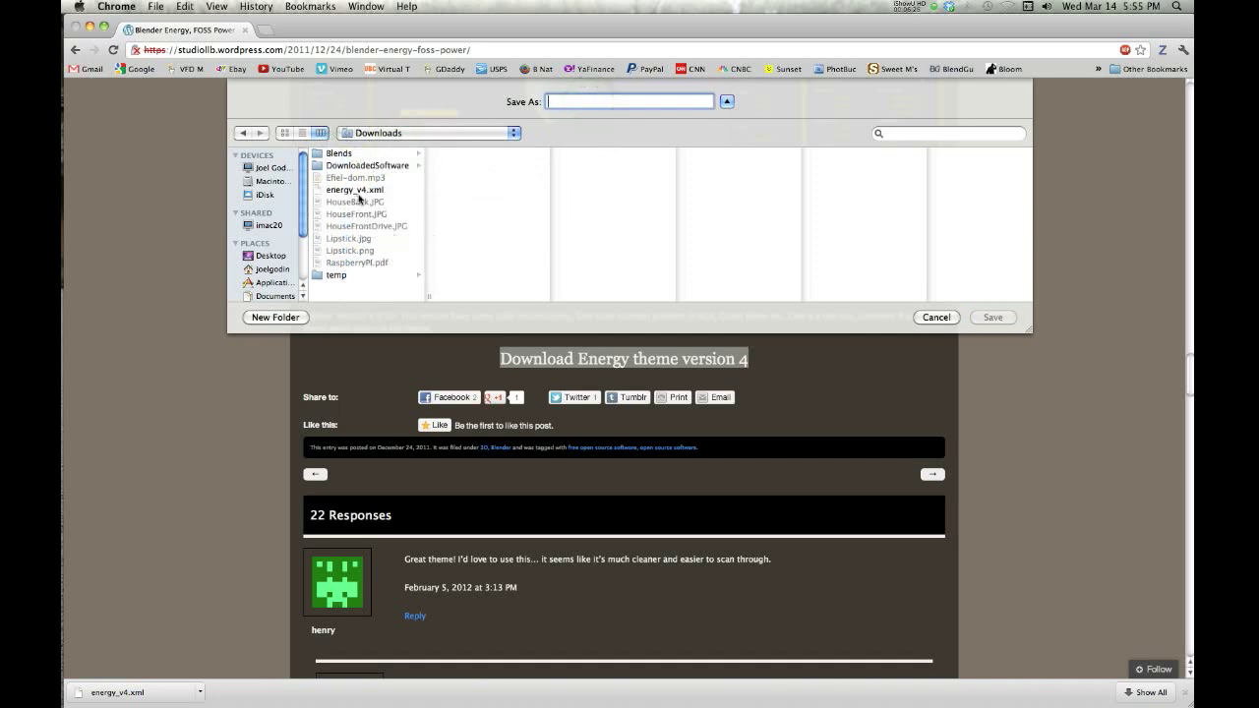
{"action": "left_click", "coordinate": [356, 190]}
- Decline replacing the existing energy_v4.xml, cancel the save, and begin quitting Chrome
{"action": "left_click", "coordinate": [991, 317]}
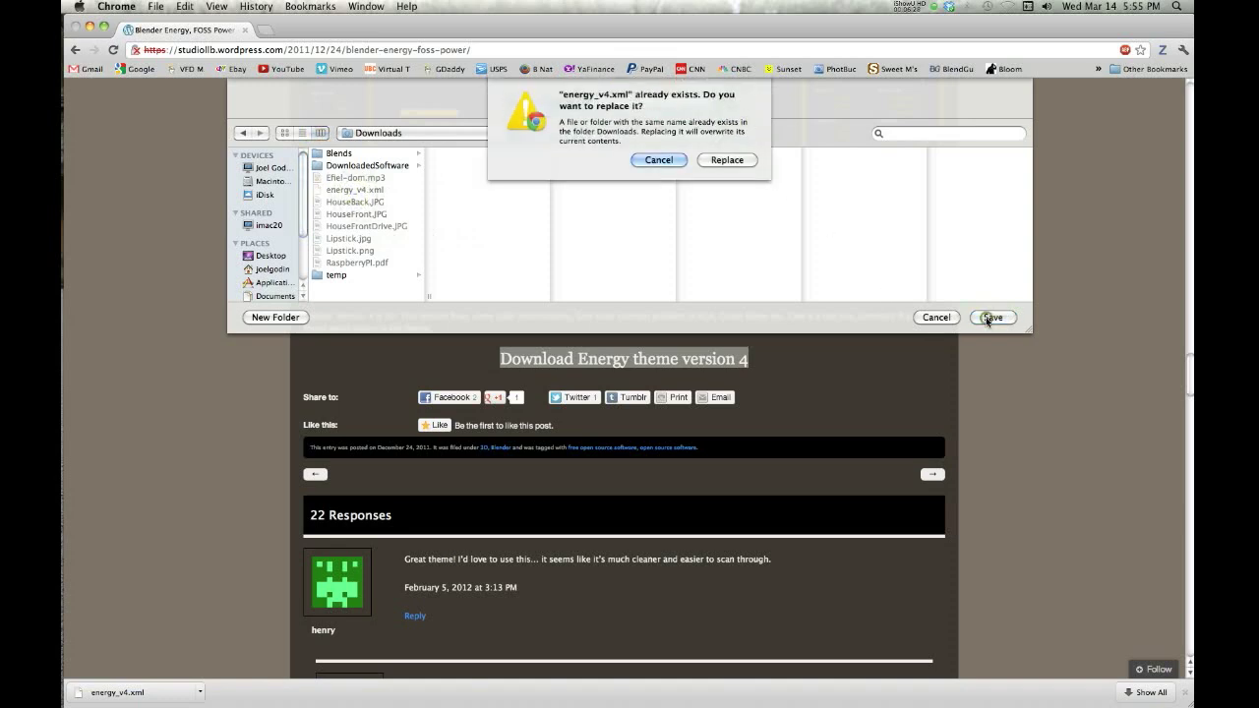
{"action": "key", "text": "Escape"}
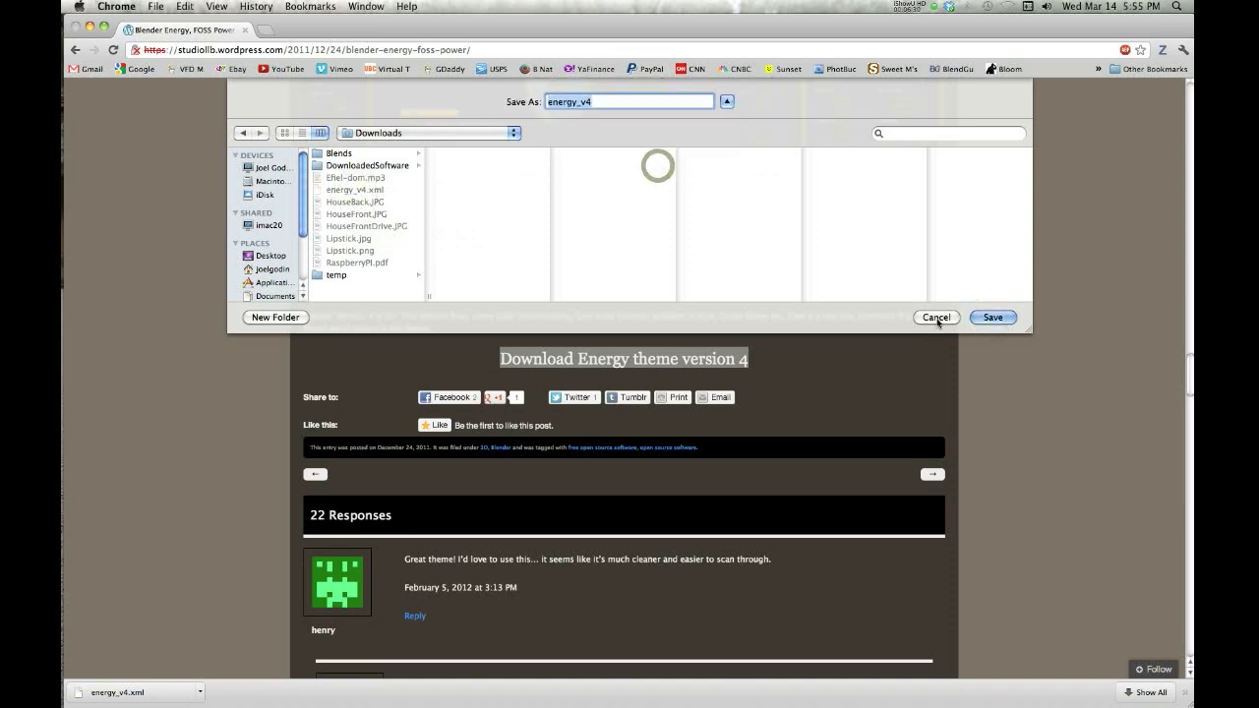
{"action": "left_click", "coordinate": [936, 316]}
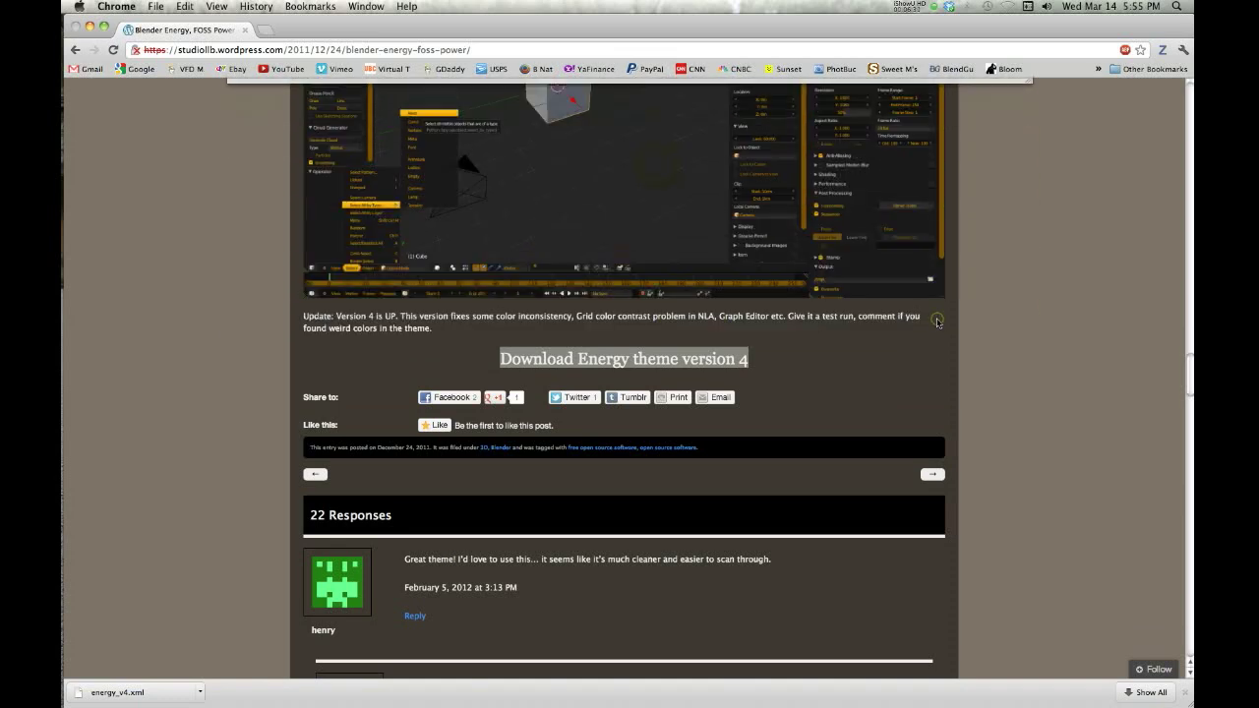
{"action": "left_click", "coordinate": [104, 9]}
- Quit Chrome, relaunch Blender, and open the Themes tab of User Preferences
{"action": "left_click", "coordinate": [153, 201]}
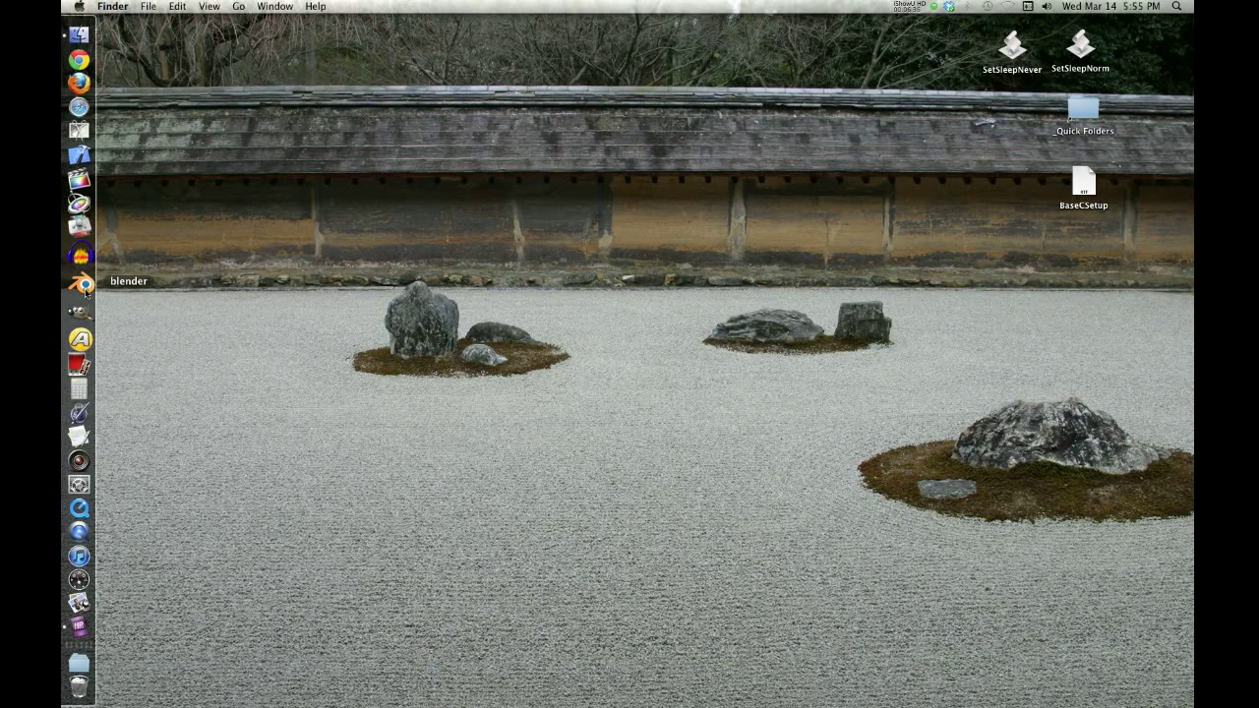
{"action": "left_click", "coordinate": [86, 289]}
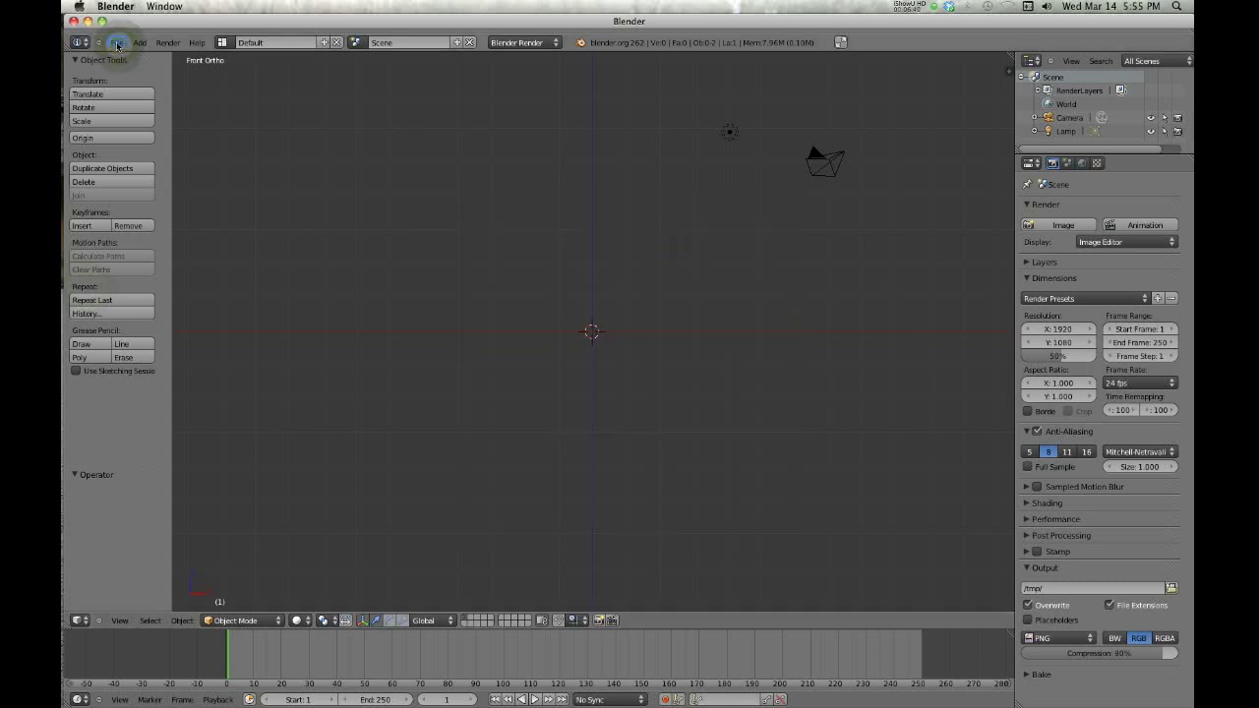
{"action": "left_click", "coordinate": [116, 44]}
{"action": "left_click", "coordinate": [150, 173]}
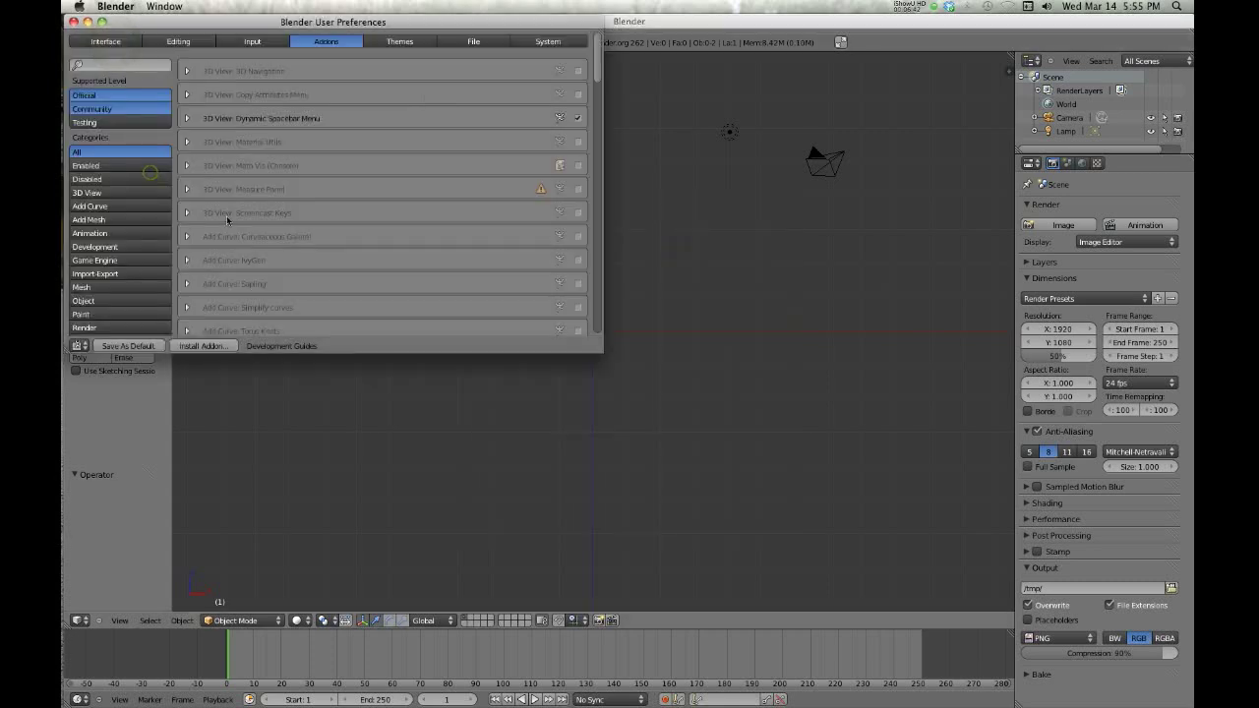
{"action": "left_click", "coordinate": [425, 42]}
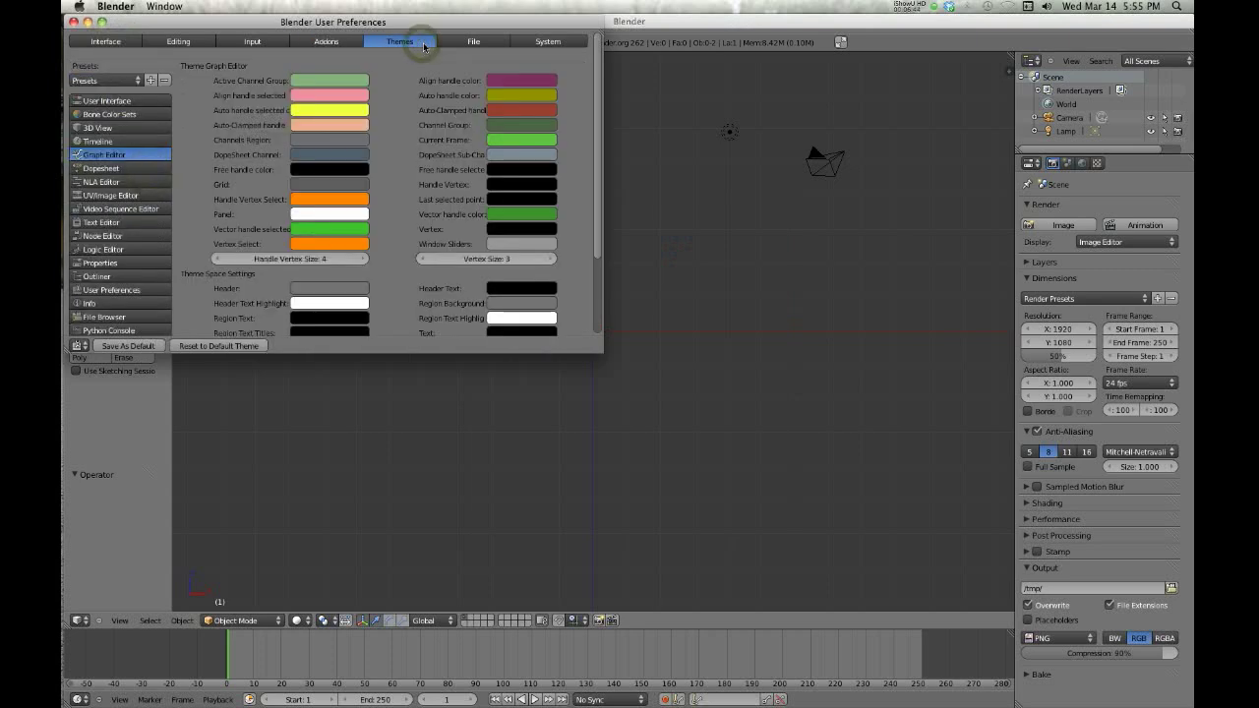
- Close the User Preferences window and quit Blender
{"action": "left_click", "coordinate": [75, 22]}
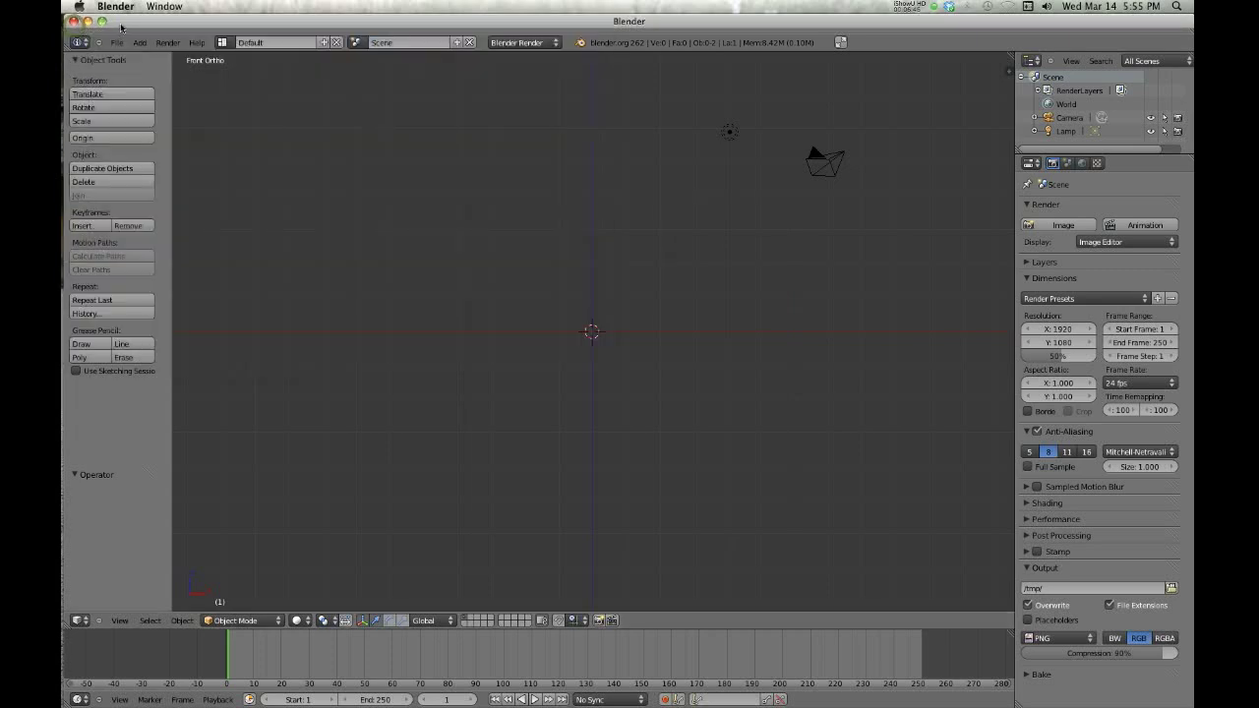
{"action": "left_click", "coordinate": [114, 7]}
{"action": "left_click", "coordinate": [129, 79]}
- Open two Finder windows and select energy_v4.xml in the Downloads folder
{"action": "left_click", "coordinate": [79, 41]}
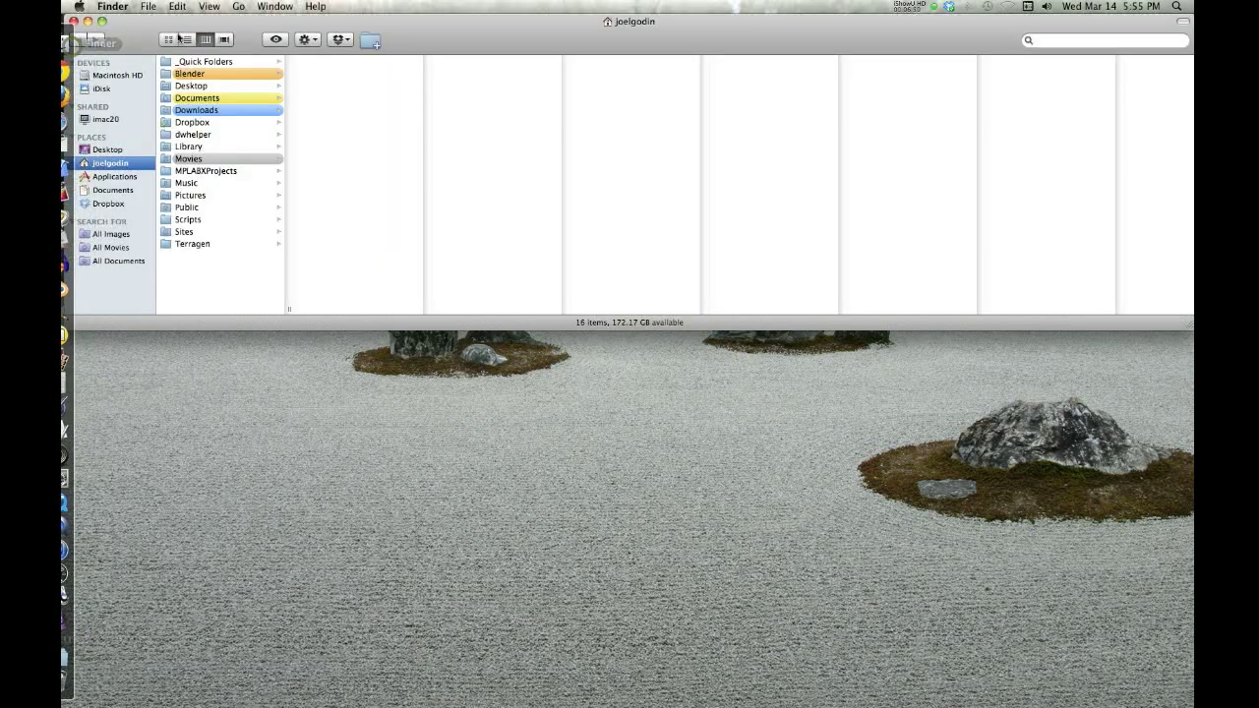
{"action": "left_click_drag", "start_coordinate": [142, 47], "coordinate": [199, 371]}
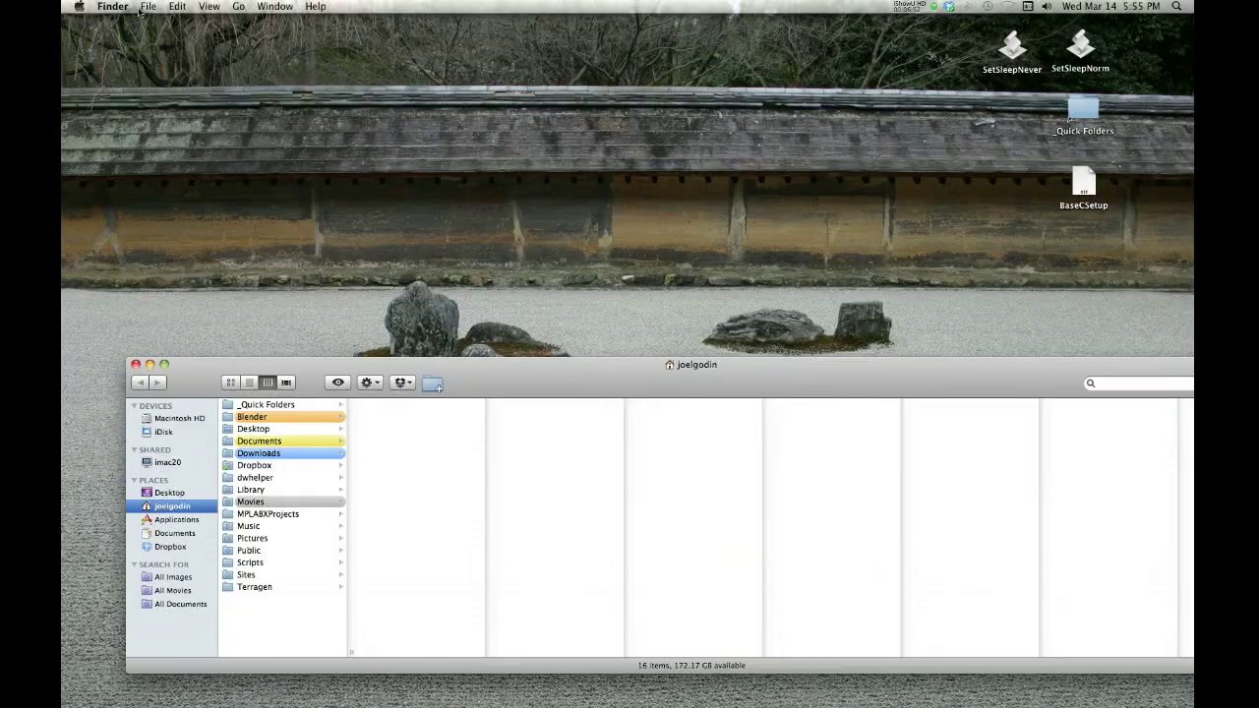
{"action": "left_click", "coordinate": [147, 7]}
{"action": "left_click", "coordinate": [173, 24]}
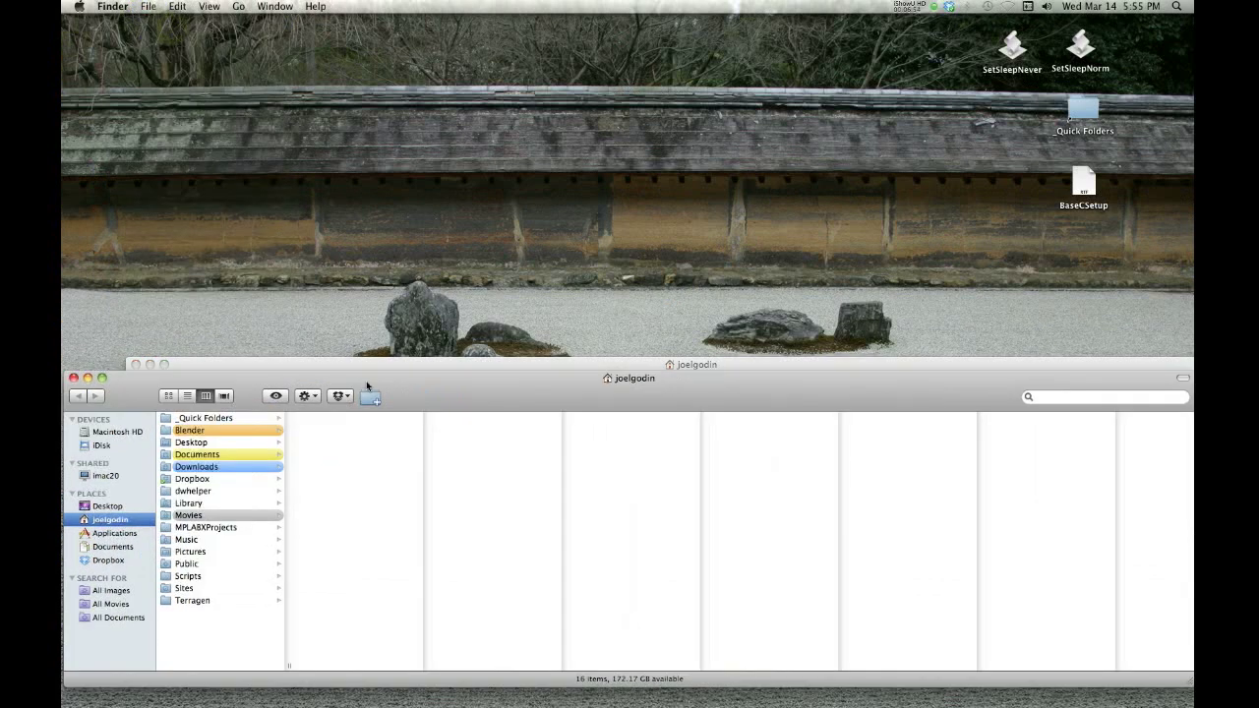
{"action": "left_click_drag", "start_coordinate": [366, 381], "coordinate": [450, 24]}
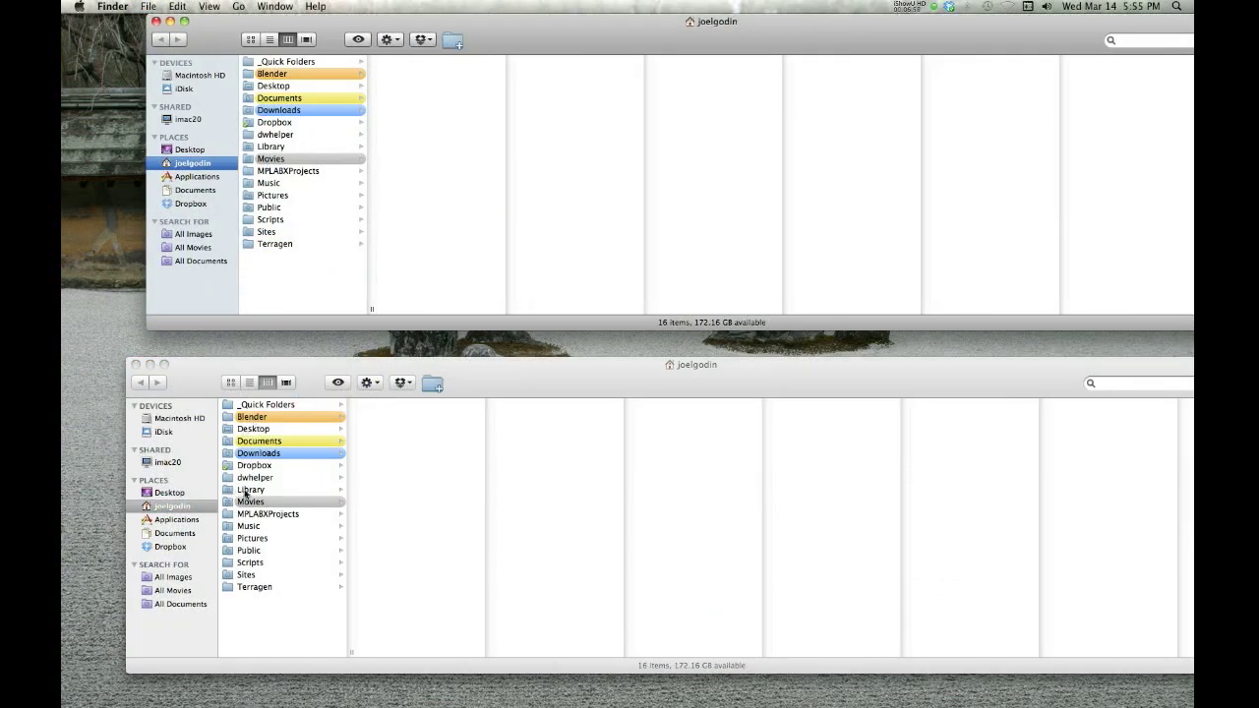
{"action": "left_click", "coordinate": [288, 460]}
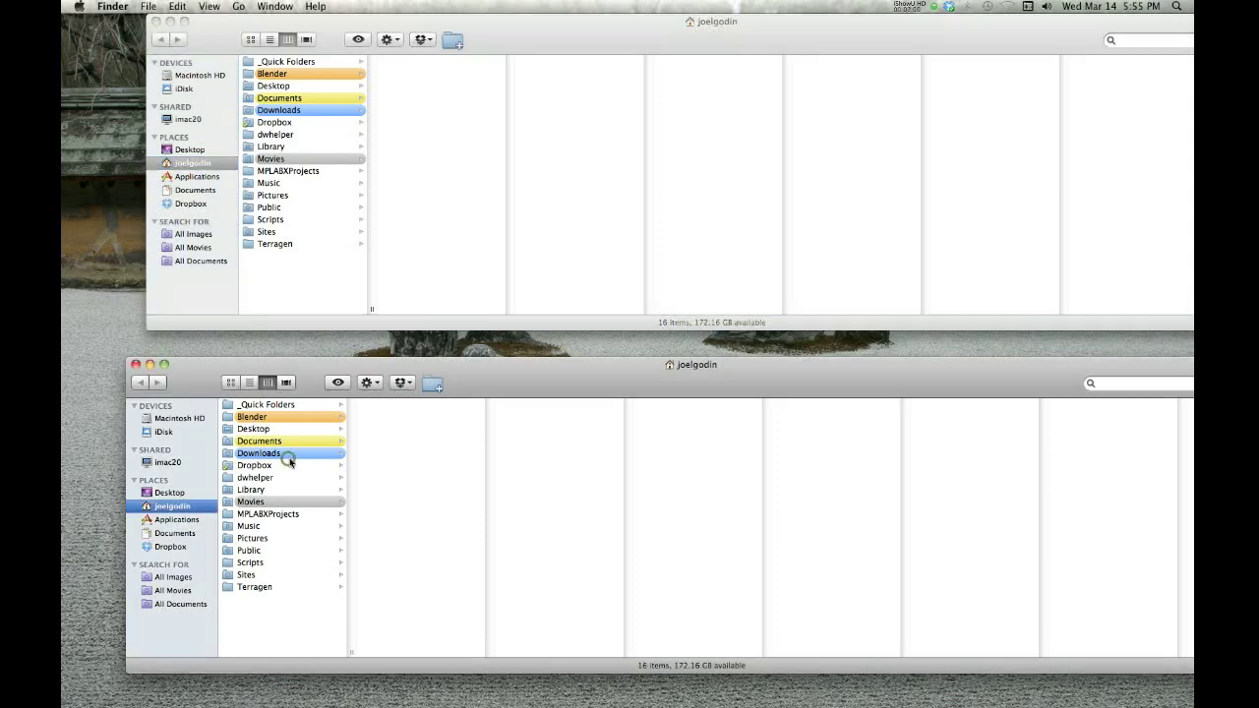
{"action": "left_click", "coordinate": [289, 458]}
{"action": "left_click", "coordinate": [402, 441]}
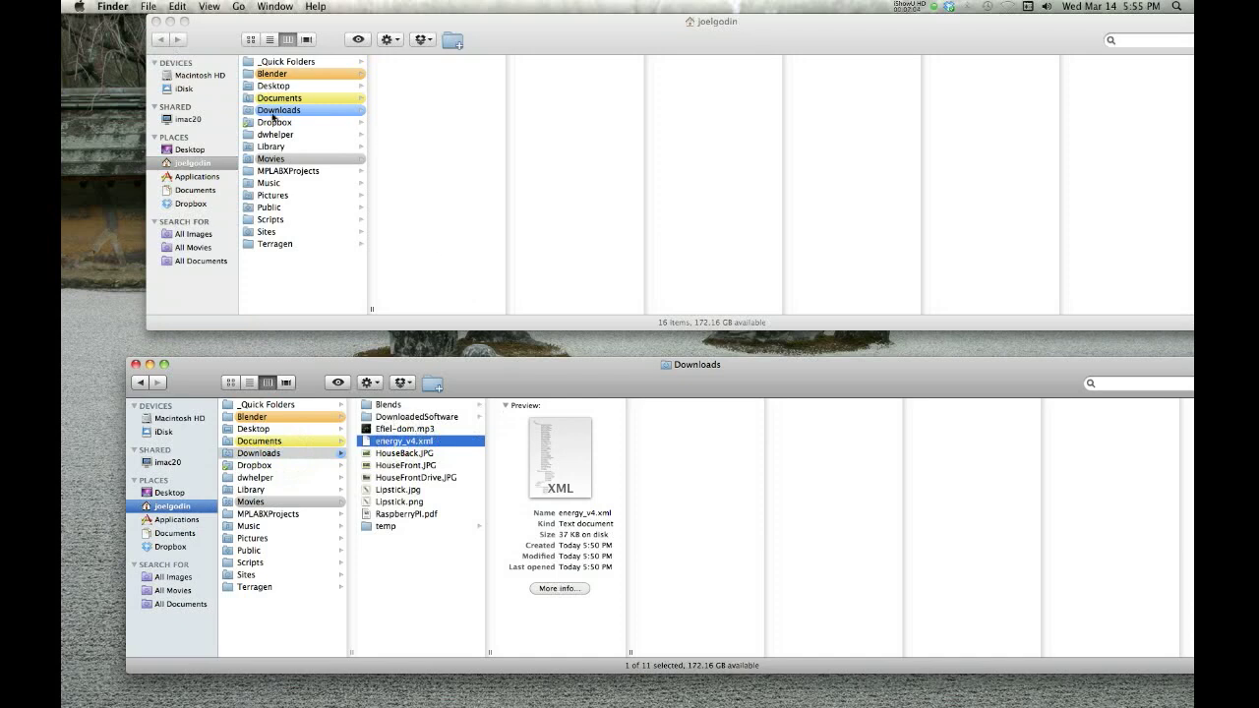
- Go to Applications > Blender > blender-2.62 and show the blender app's package contents
{"action": "left_click", "coordinate": [202, 181]}
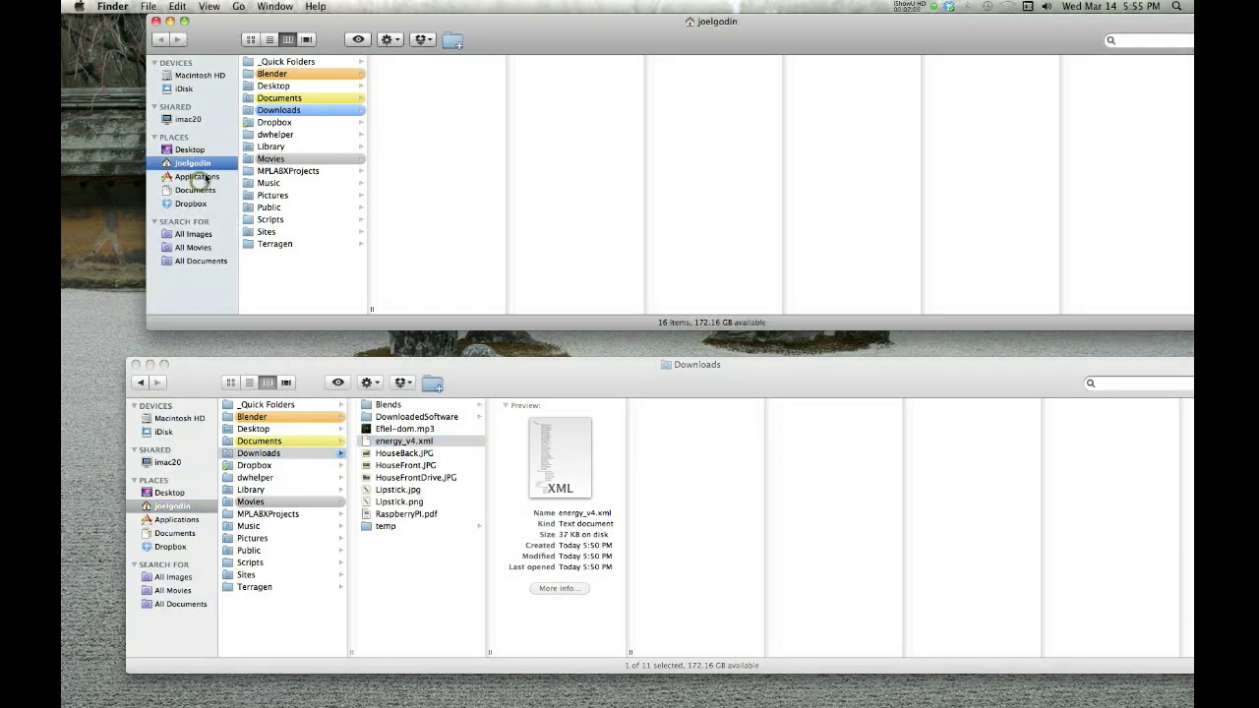
{"action": "left_click", "coordinate": [200, 178]}
{"action": "left_click", "coordinate": [296, 220]}
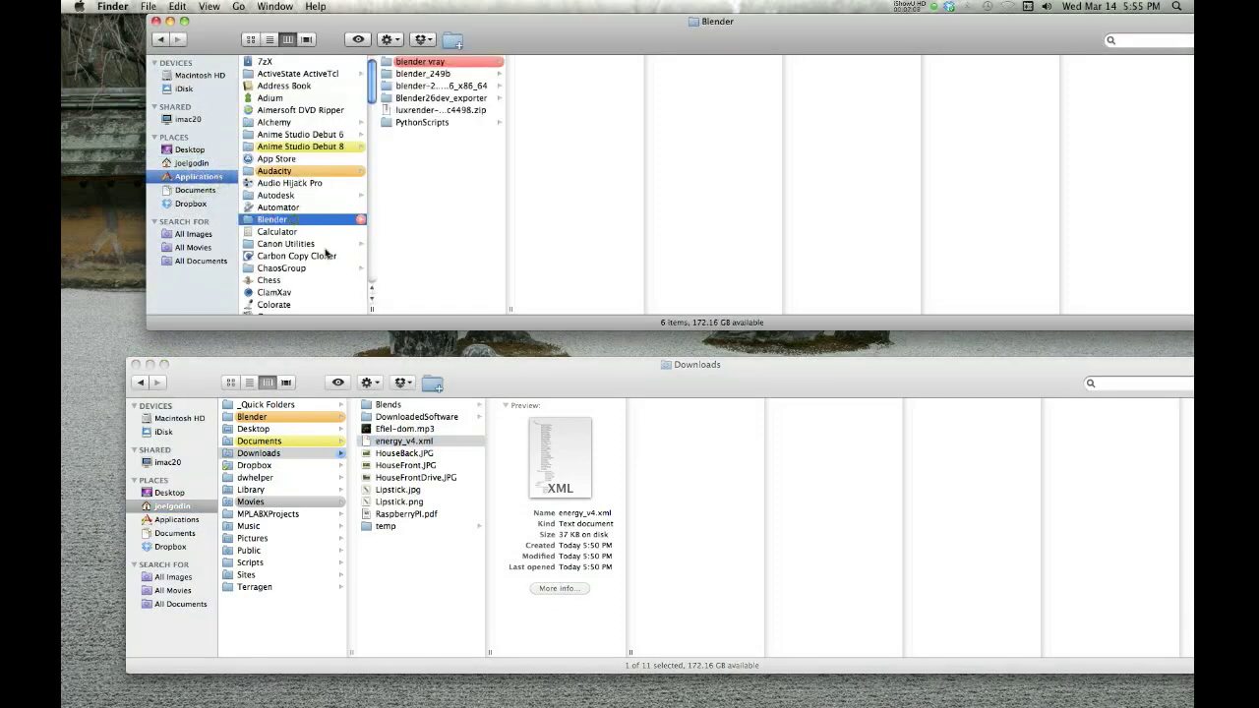
{"action": "left_click", "coordinate": [447, 86]}
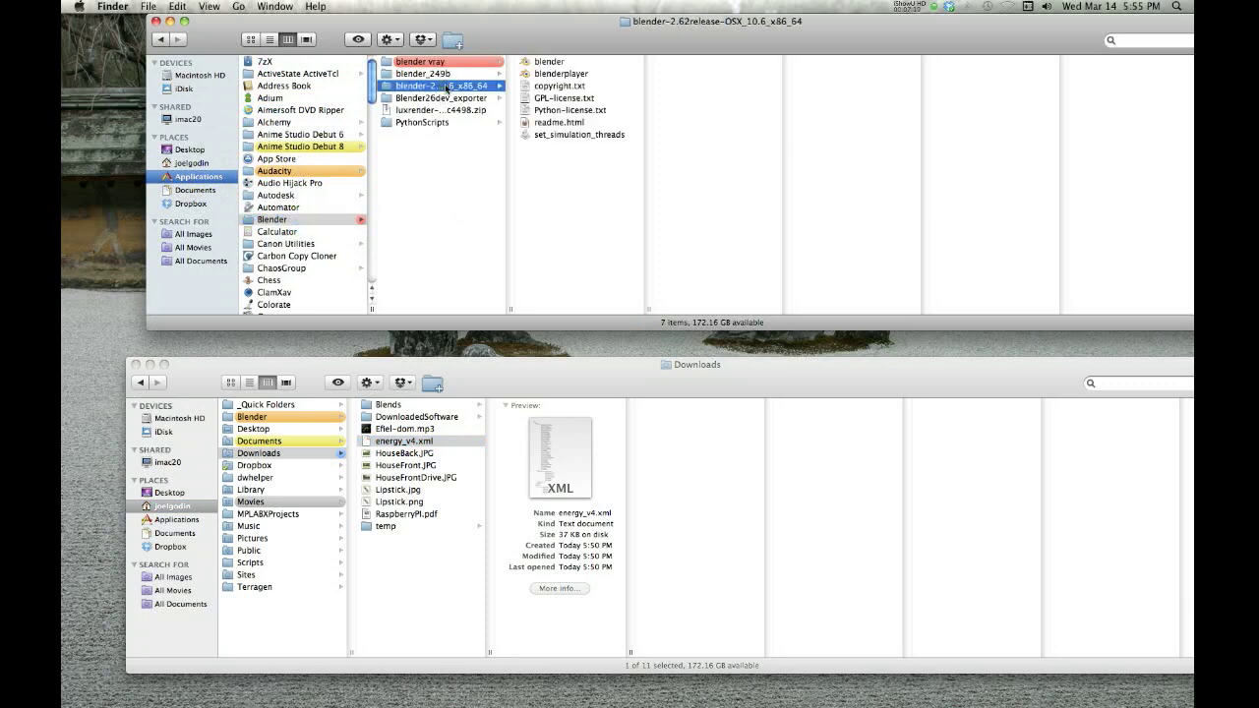
{"action": "right_click", "coordinate": [556, 63]}
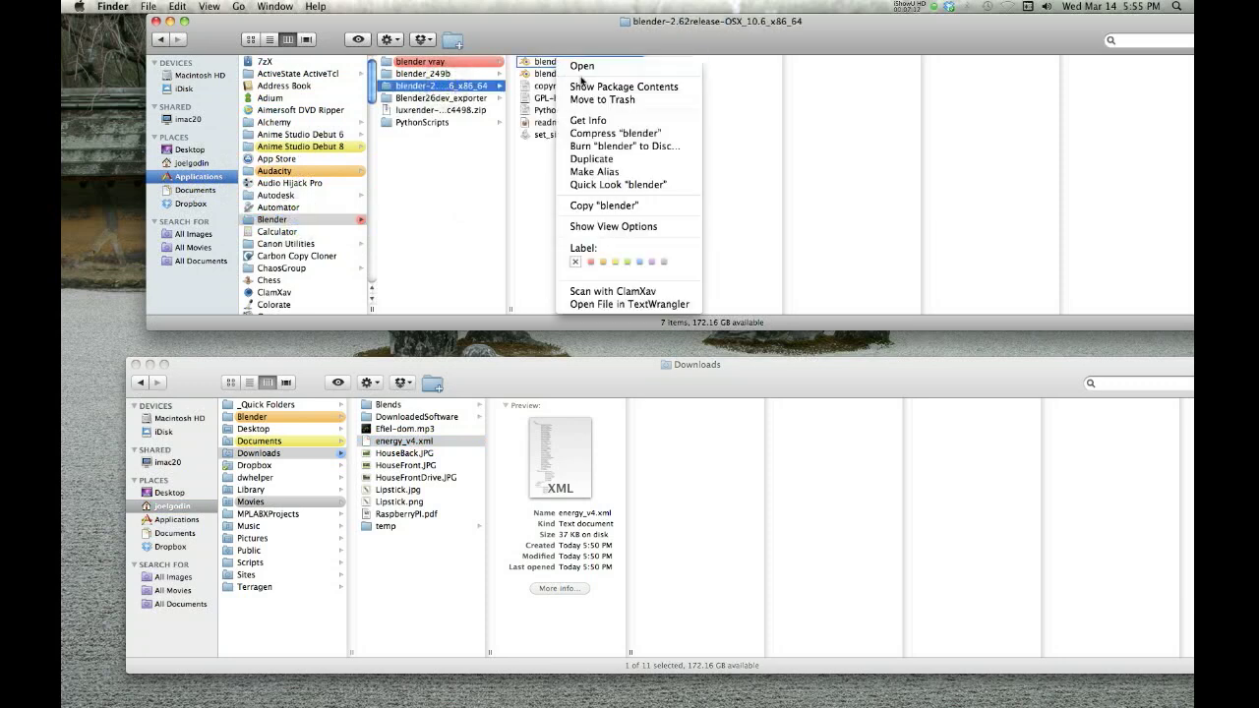
{"action": "left_click", "coordinate": [582, 87]}
- Browse Contents/MacOS/2.62/scripts/presets/interface_theme to confirm energy_v4.xml is among the presets
{"action": "left_click", "coordinate": [482, 173]}
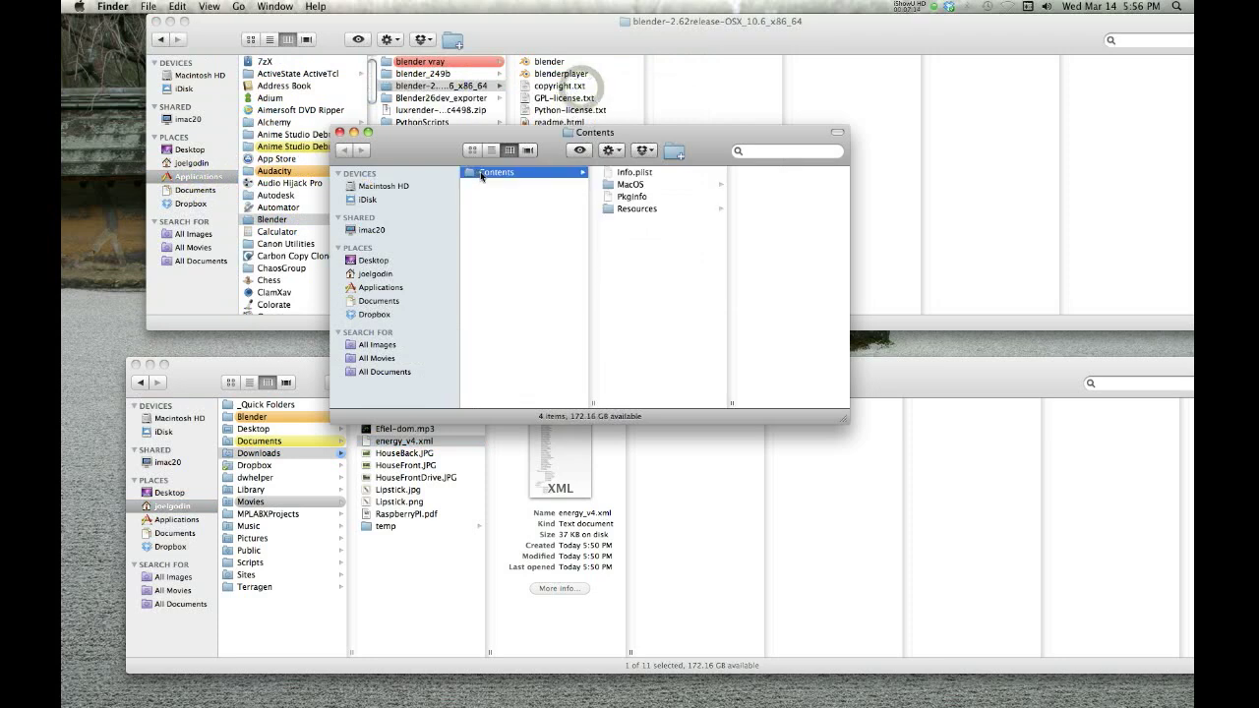
{"action": "left_click", "coordinate": [611, 184]}
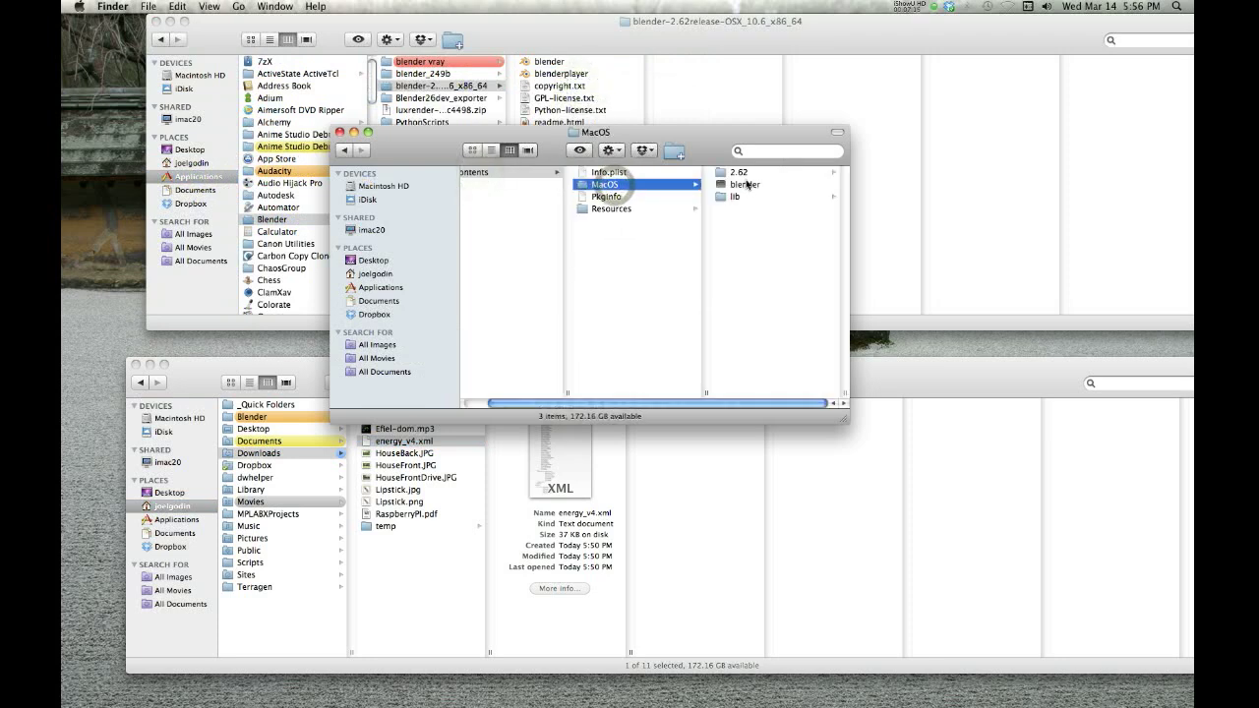
{"action": "left_click", "coordinate": [741, 171]}
{"action": "left_click", "coordinate": [748, 196]}
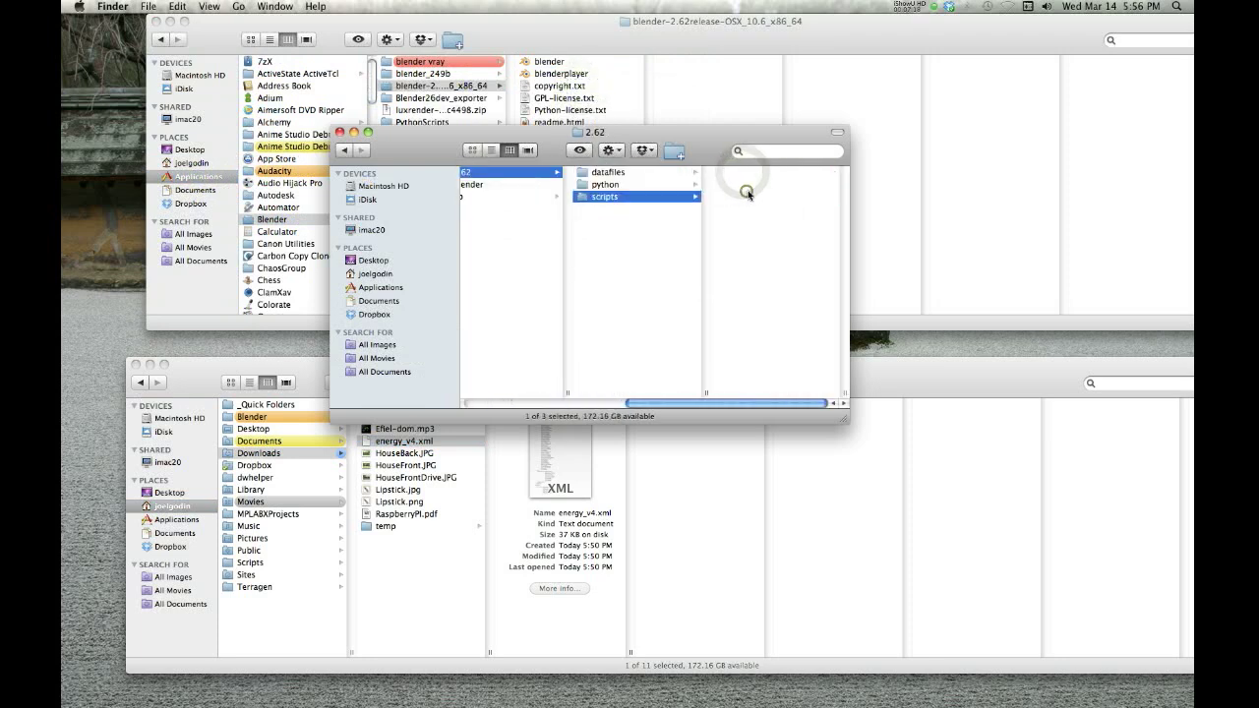
{"action": "left_click", "coordinate": [749, 197]}
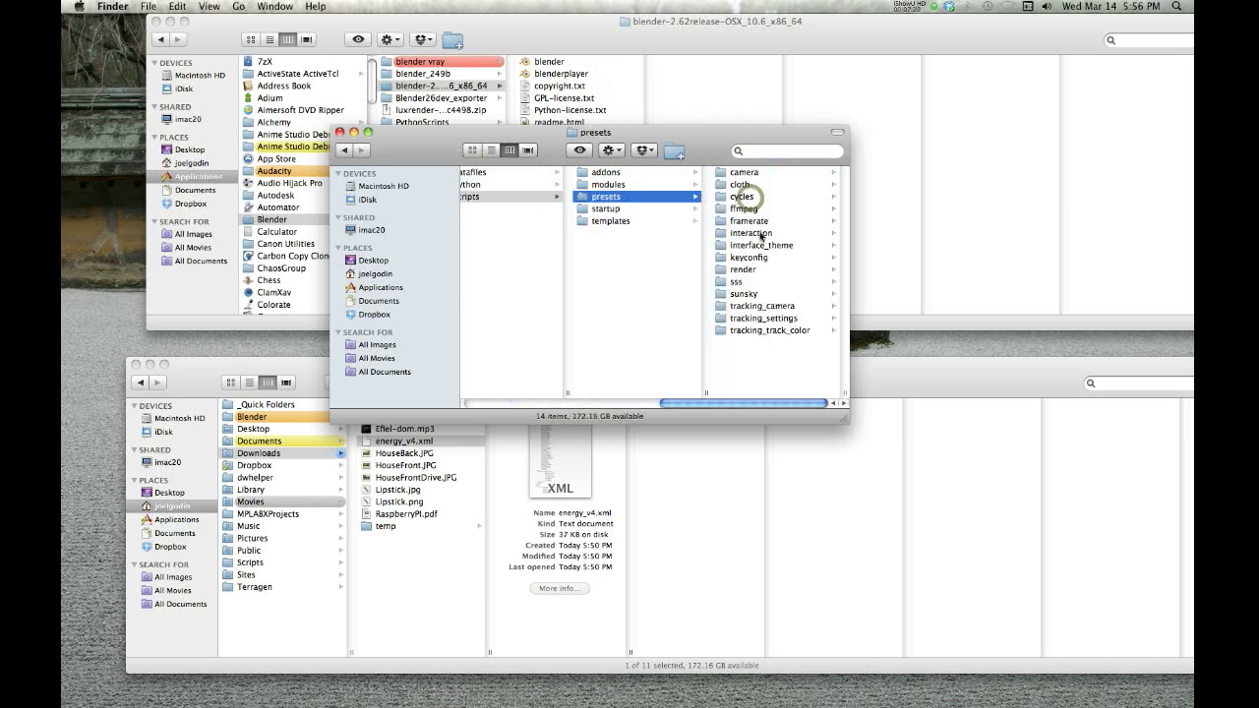
{"action": "left_click", "coordinate": [757, 245]}
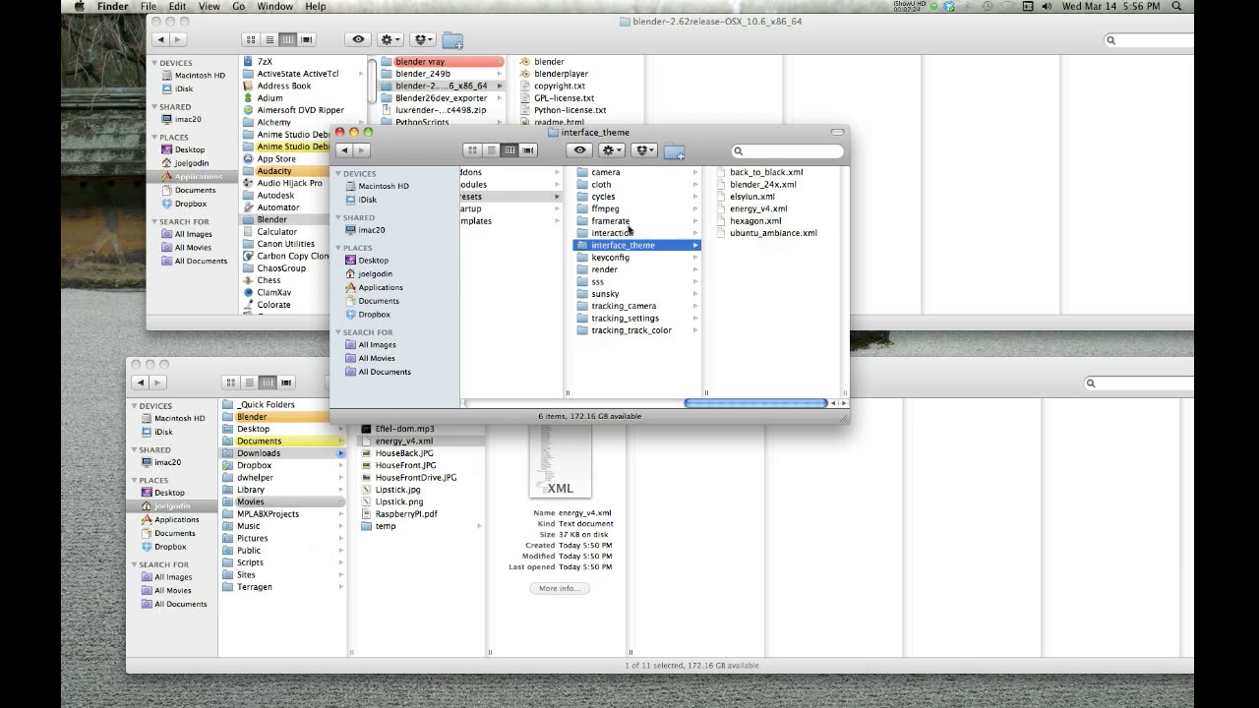
- Close the interface_theme, Downloads and remaining Finder windows
{"action": "left_click", "coordinate": [340, 131]}
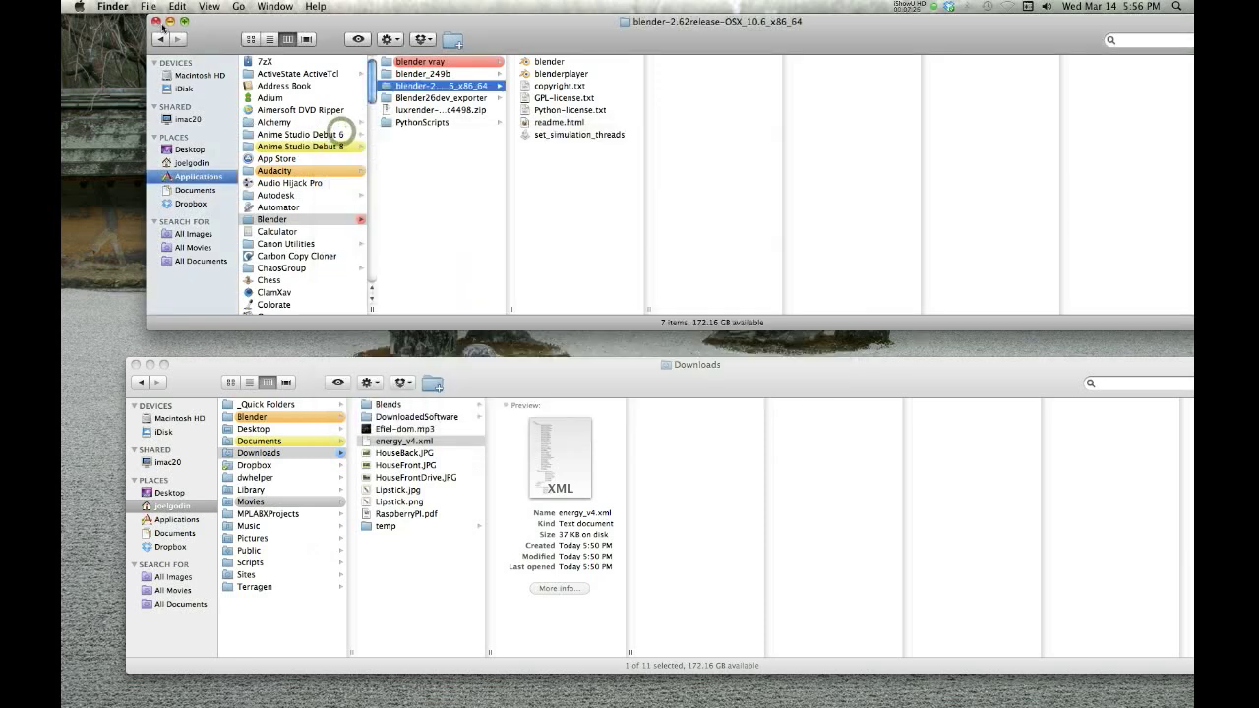
{"action": "left_click", "coordinate": [135, 364]}
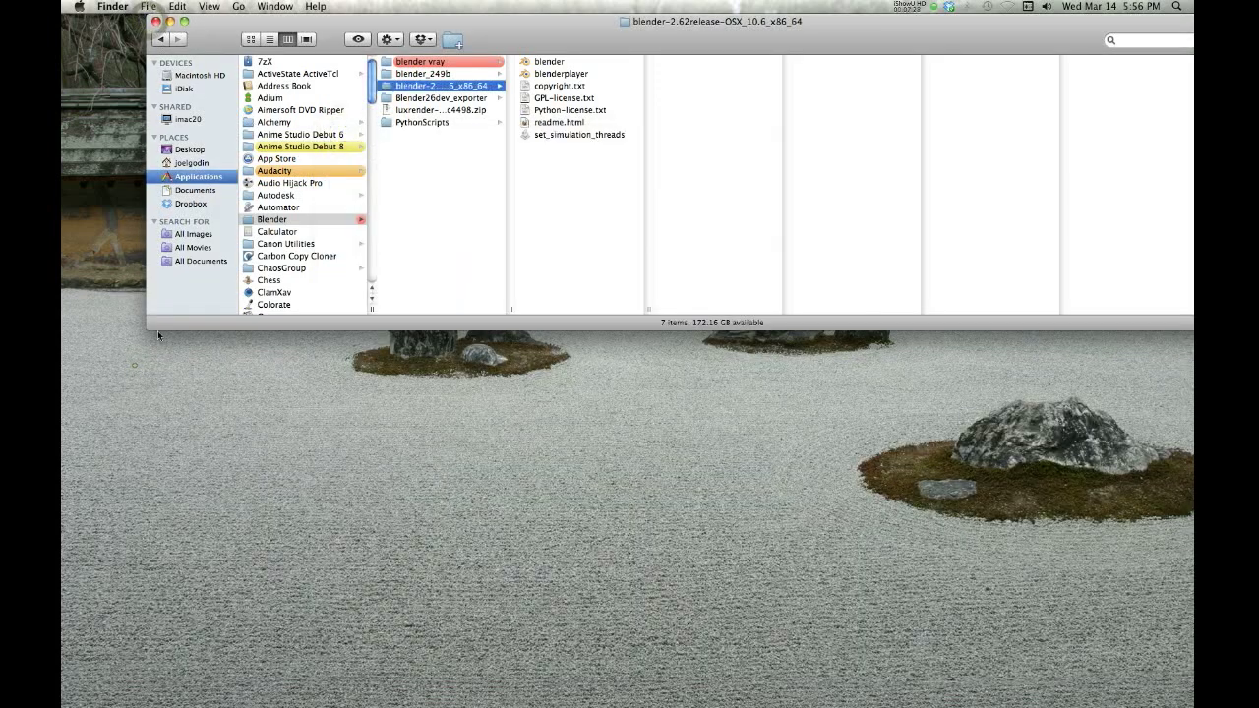
{"action": "left_click", "coordinate": [155, 21]}
- Relaunch Blender, choose Energy V4 from the Themes presets in User Preferences, and close the window
{"action": "left_click", "coordinate": [69, 284]}
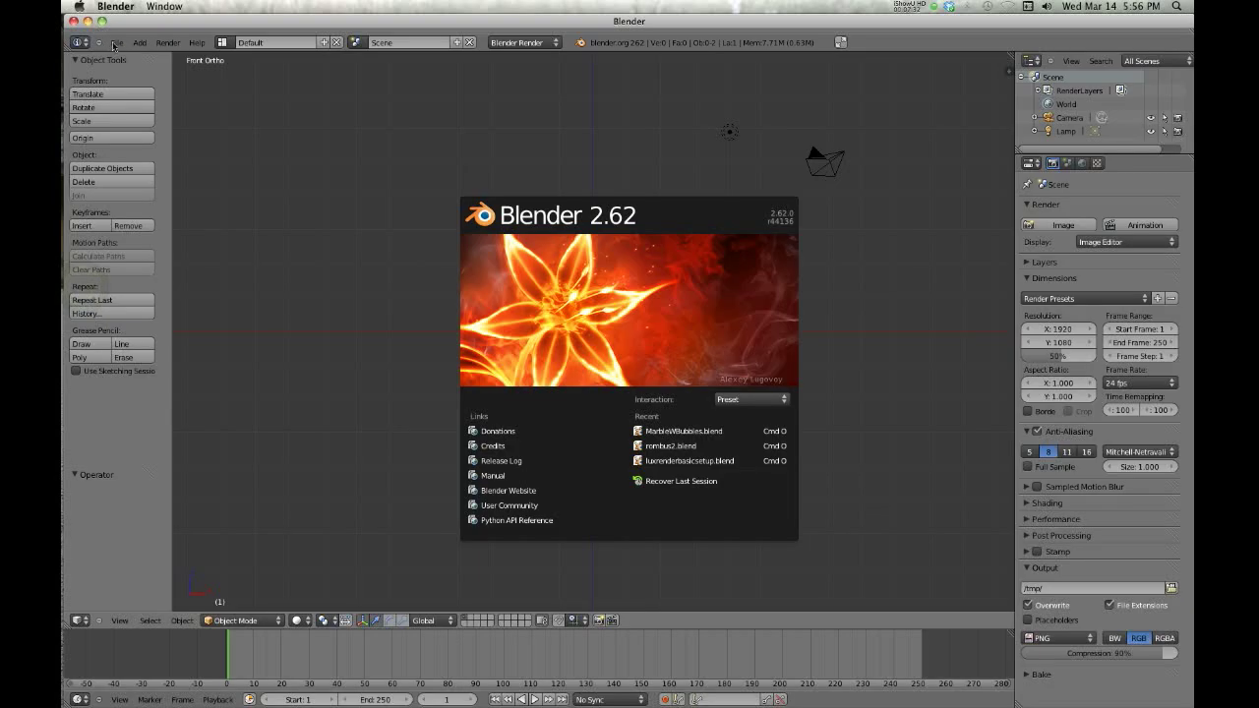
{"action": "left_click", "coordinate": [114, 46]}
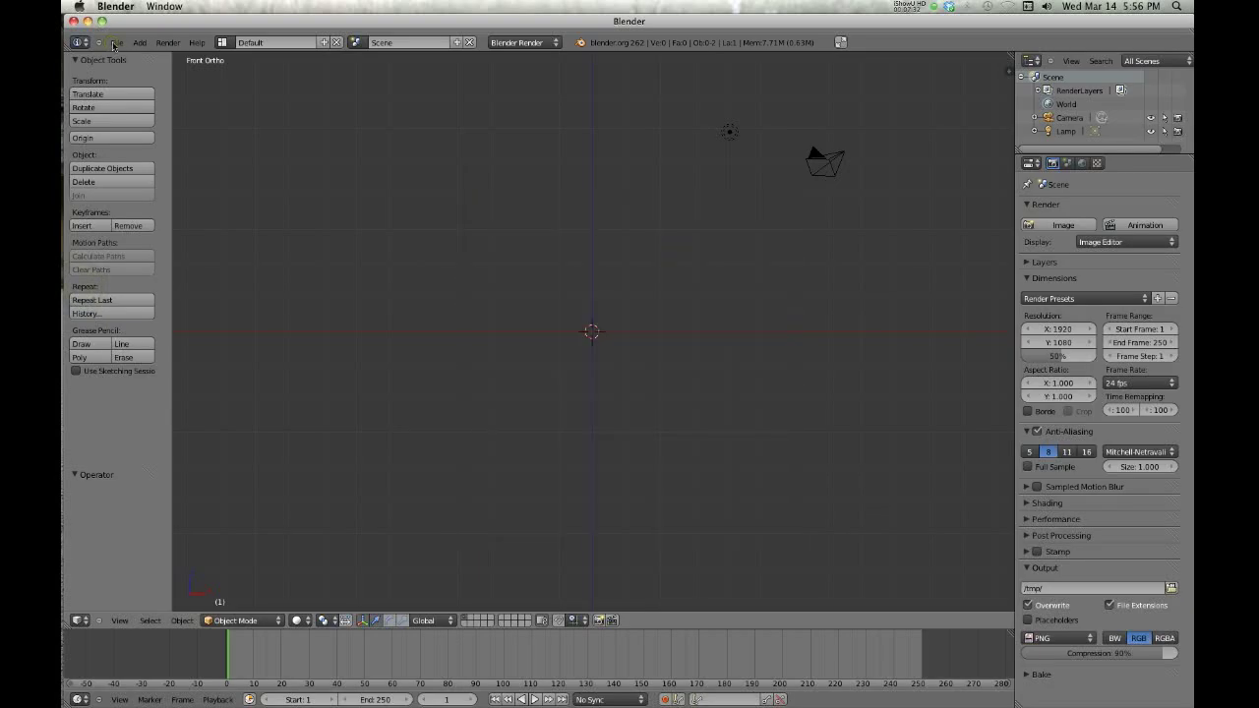
{"action": "left_click", "coordinate": [114, 45]}
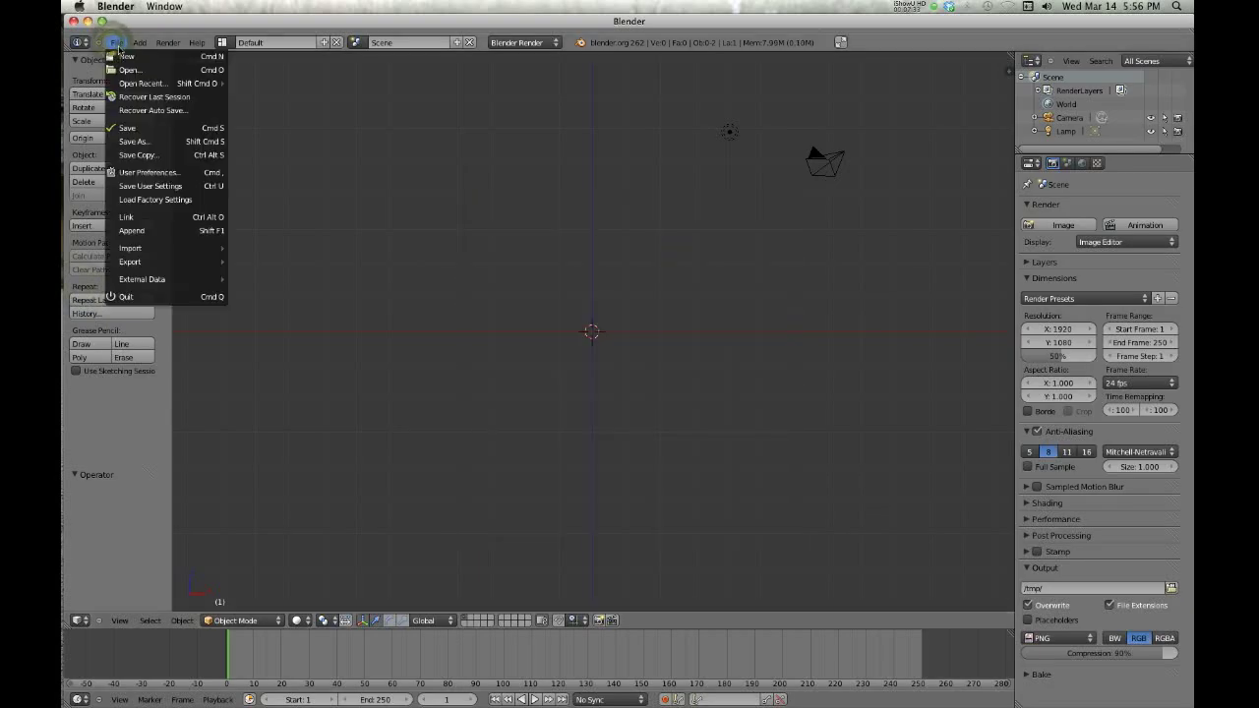
{"action": "left_click", "coordinate": [131, 171]}
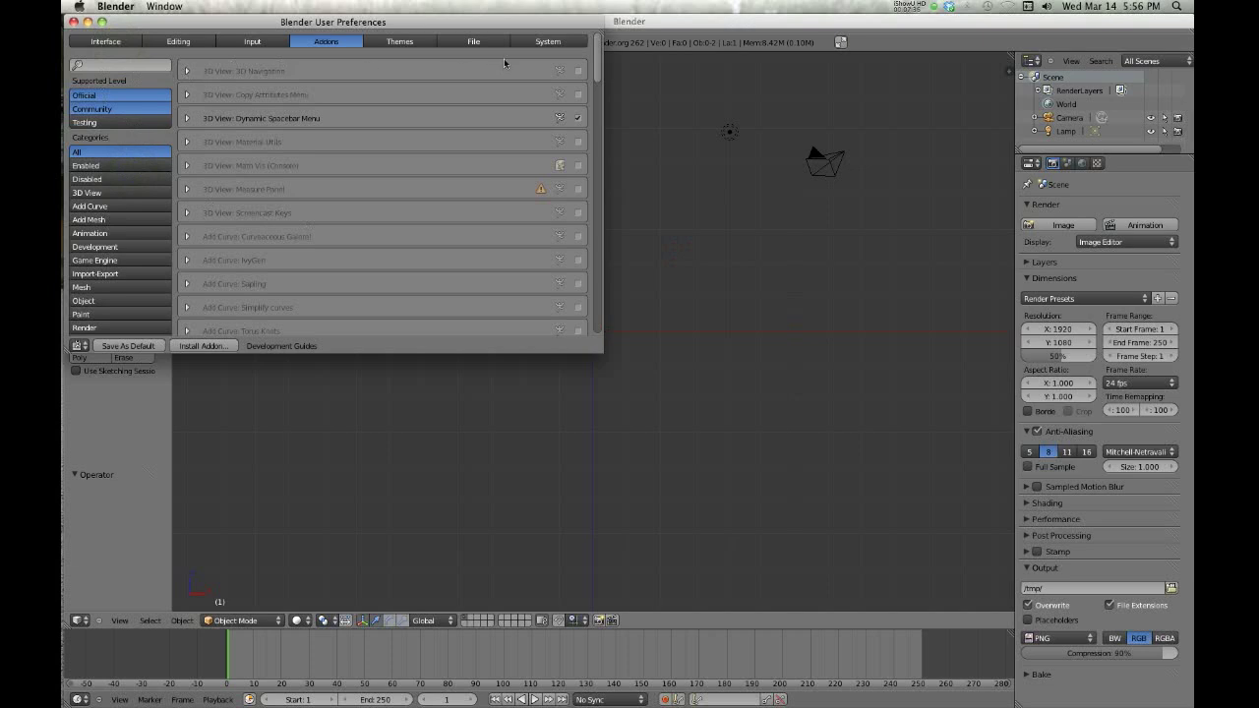
{"action": "left_click", "coordinate": [422, 43]}
{"action": "left_click", "coordinate": [130, 80]}
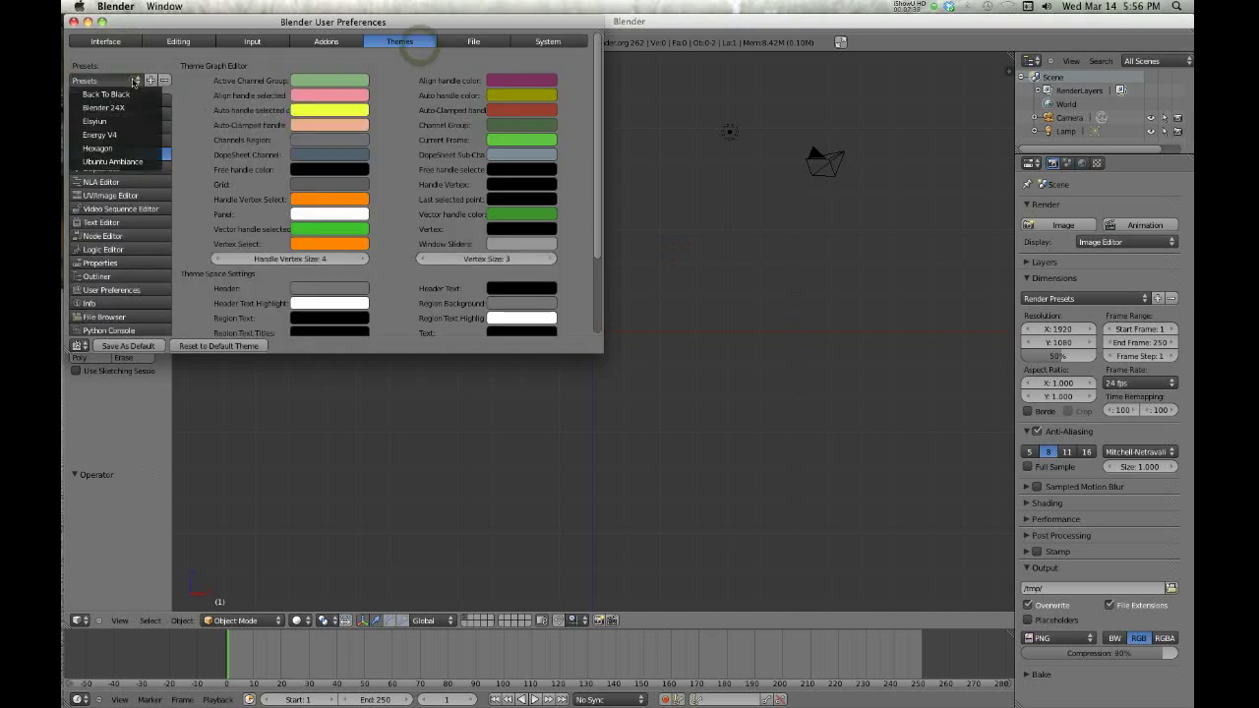
{"action": "left_click", "coordinate": [112, 134]}
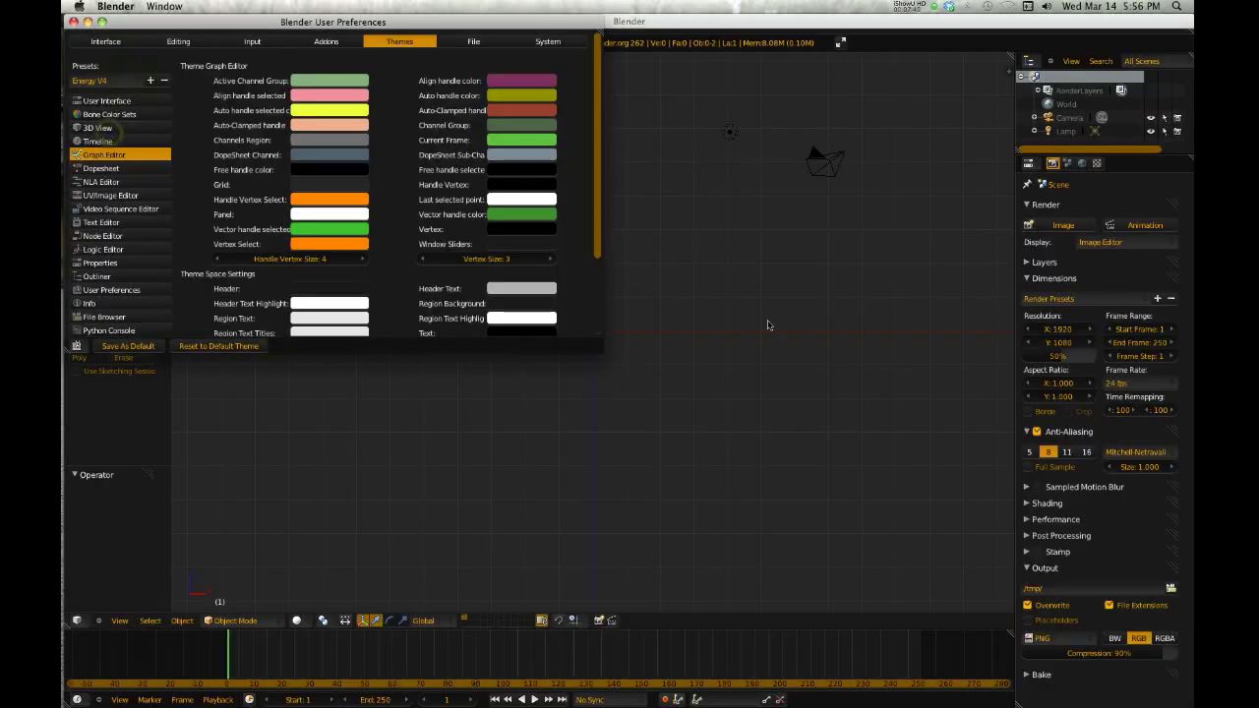
{"action": "left_click", "coordinate": [74, 22]}
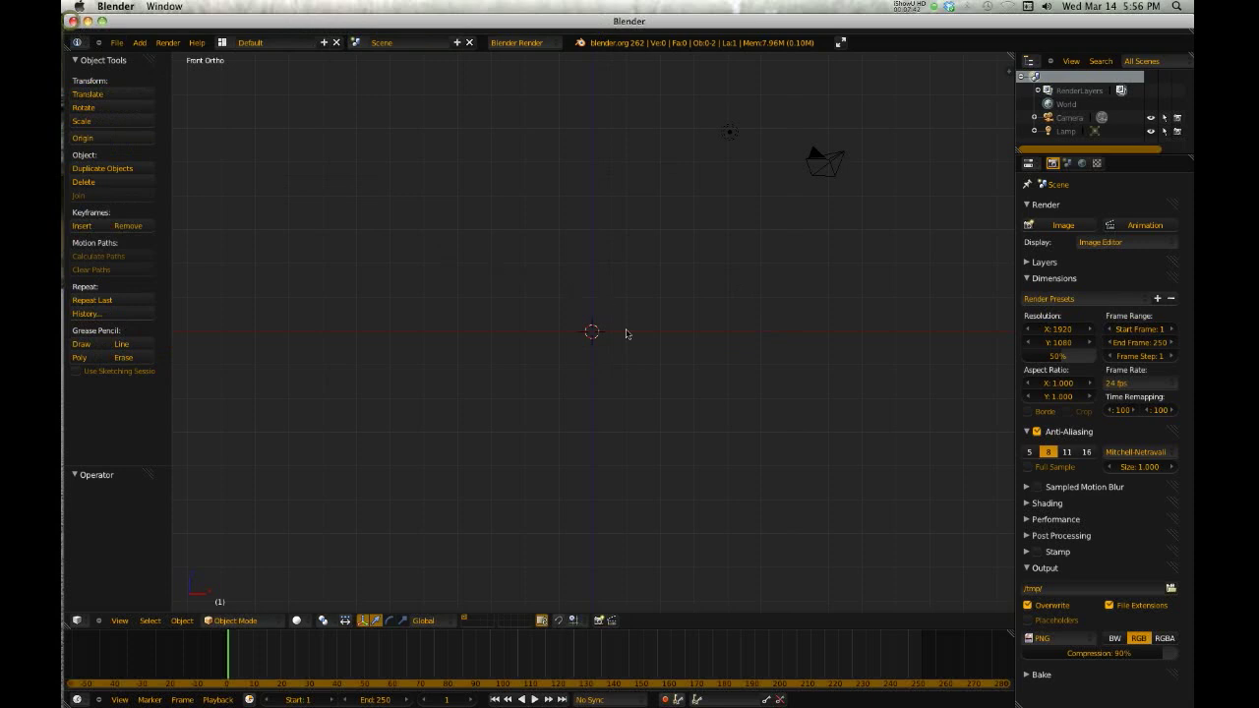